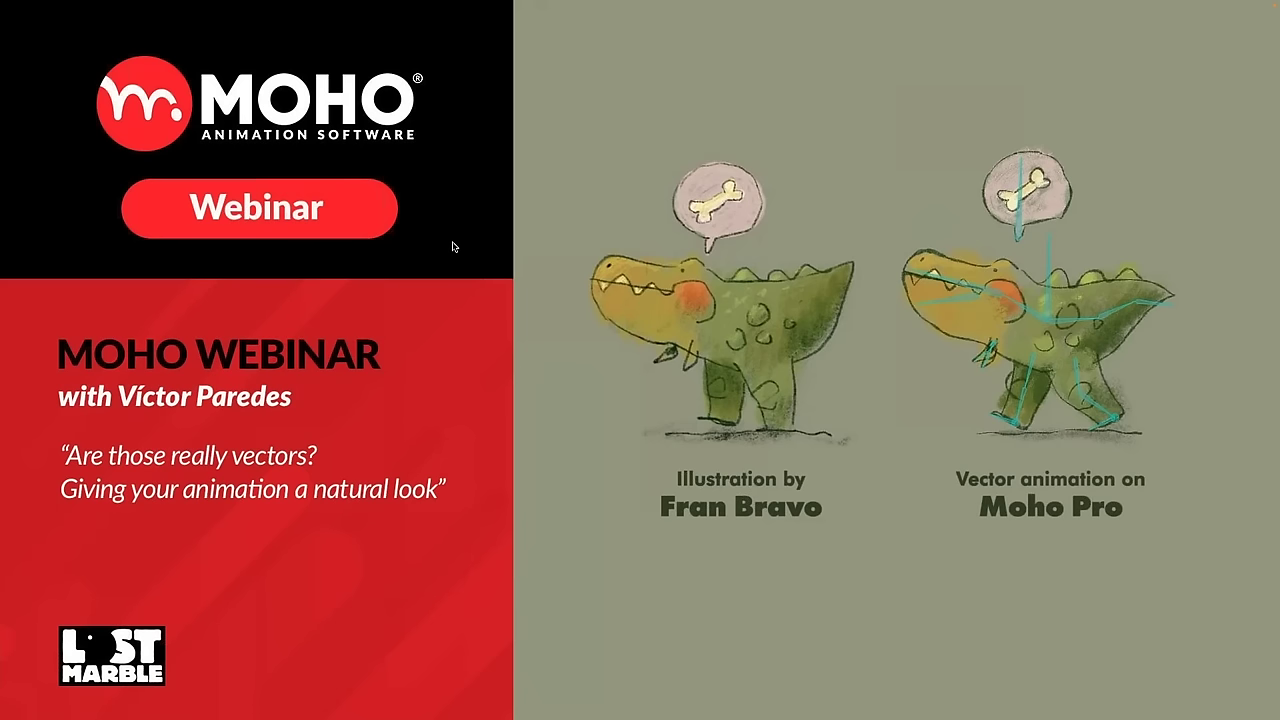
pyautogui.click(770, 412)
pyautogui.click(770, 412)
pyautogui.click(770, 412)
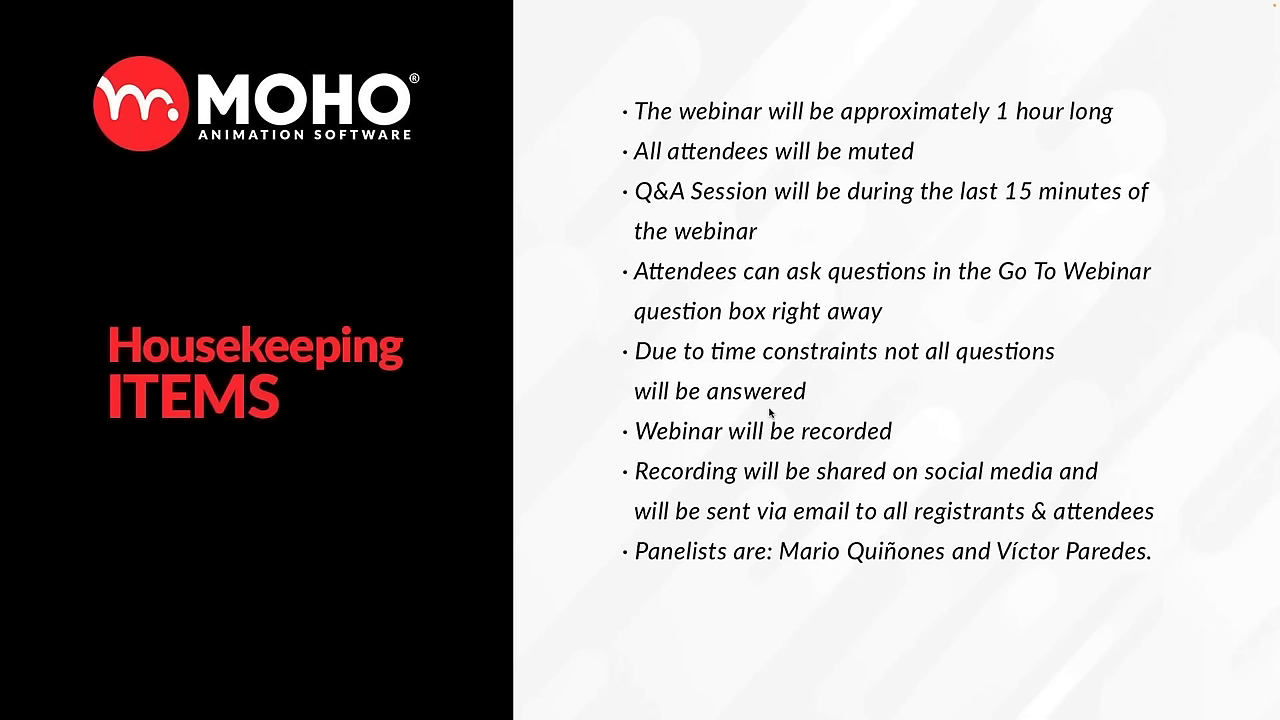
pyautogui.press('Right')
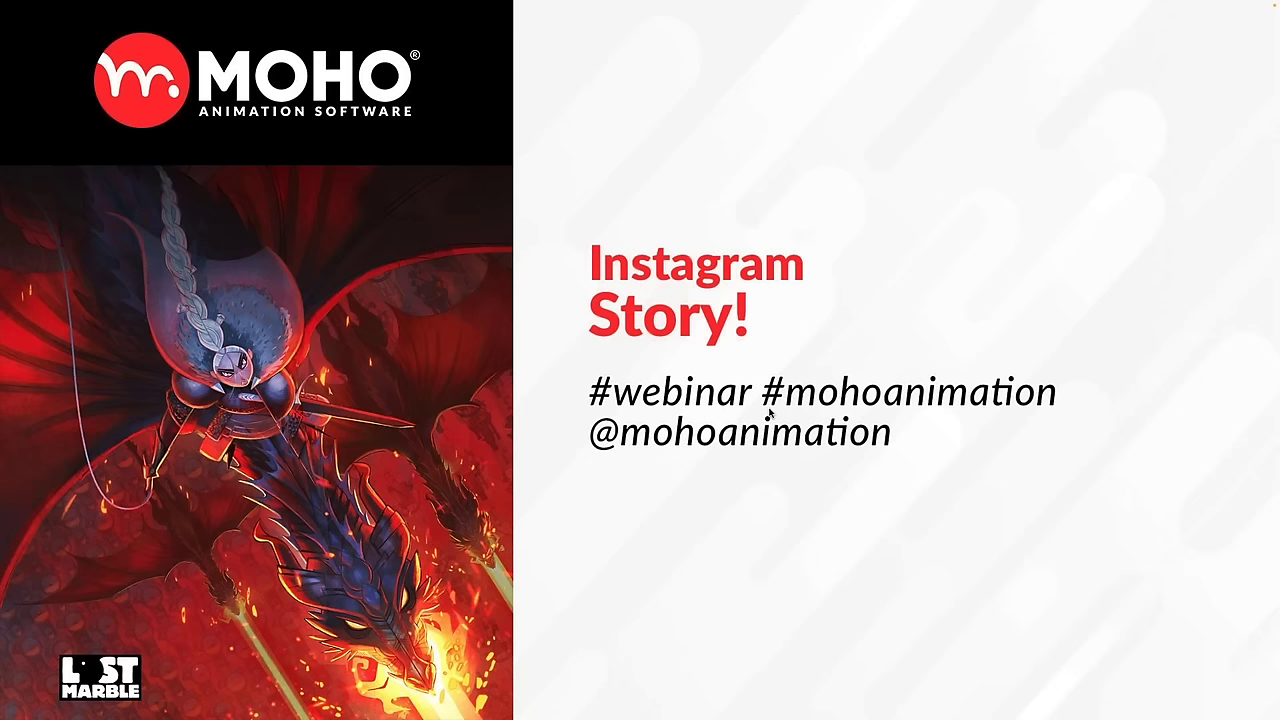
pyautogui.click(769, 412)
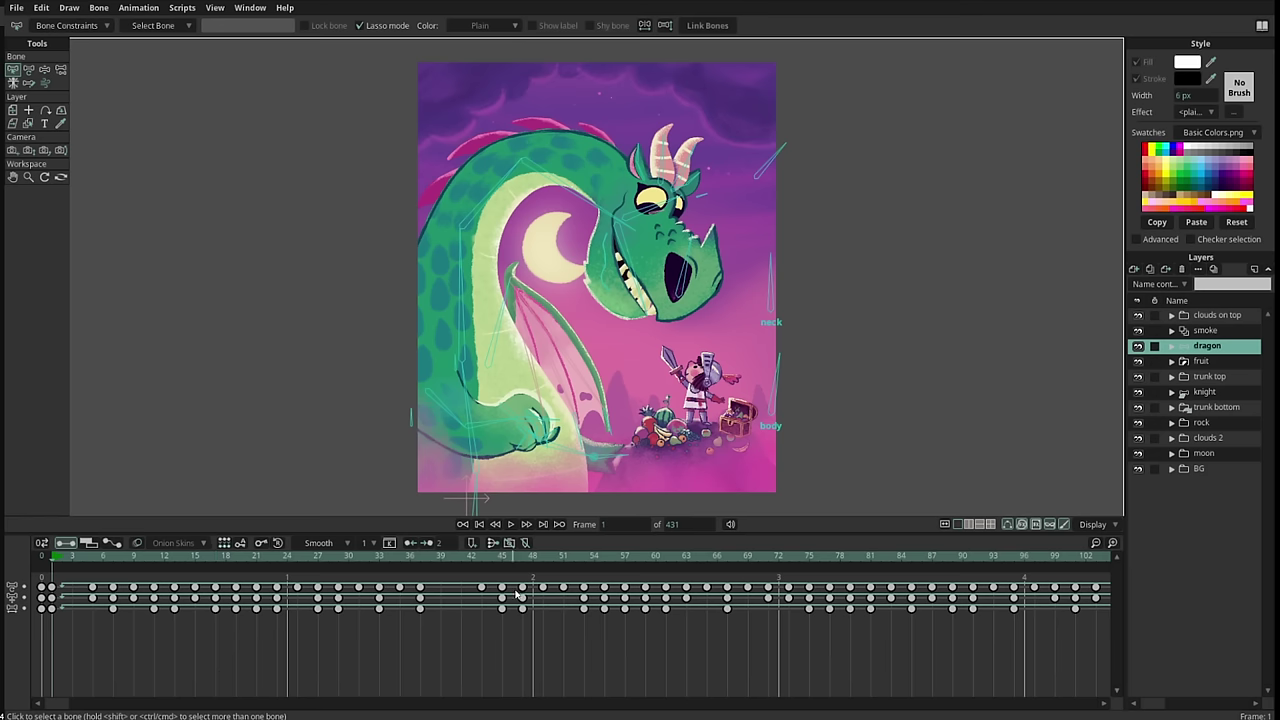
# Return the dragon animation to frame 0 and scrub forward to frame 26 to review the movement
pyautogui.press('shift')
pyautogui.scroll(2, 700, 330)
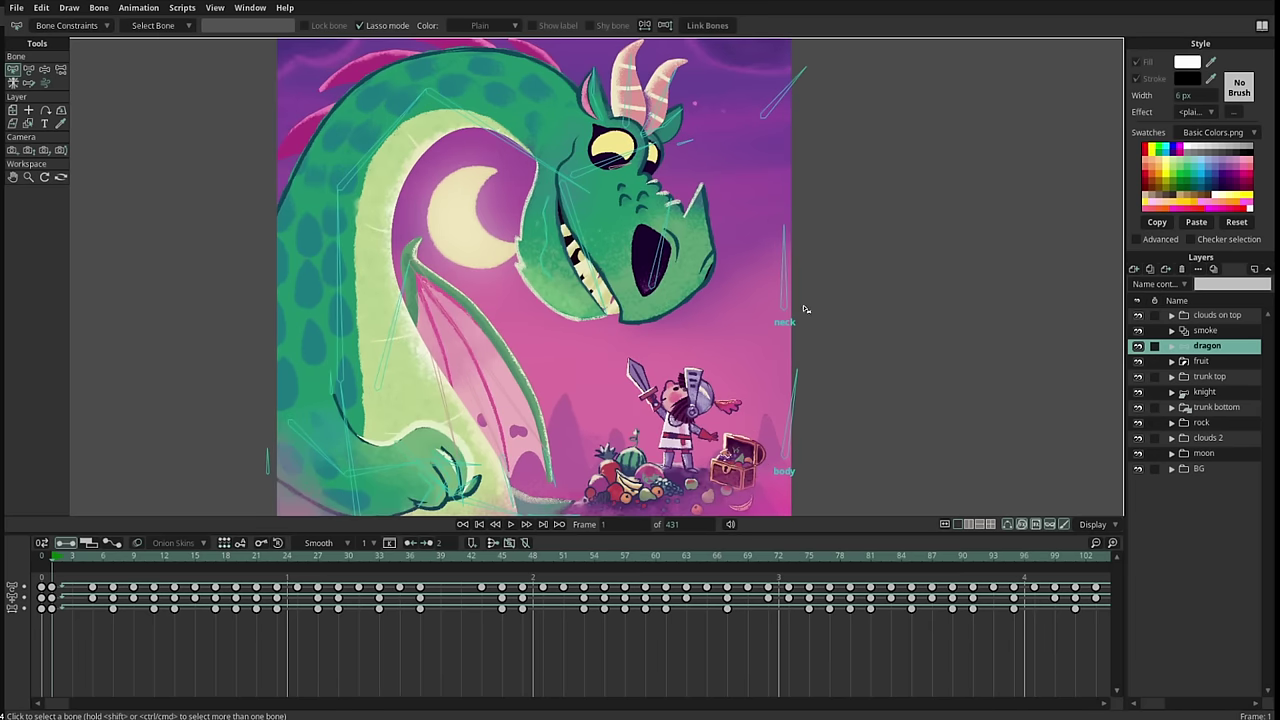
pyautogui.click(40, 580)
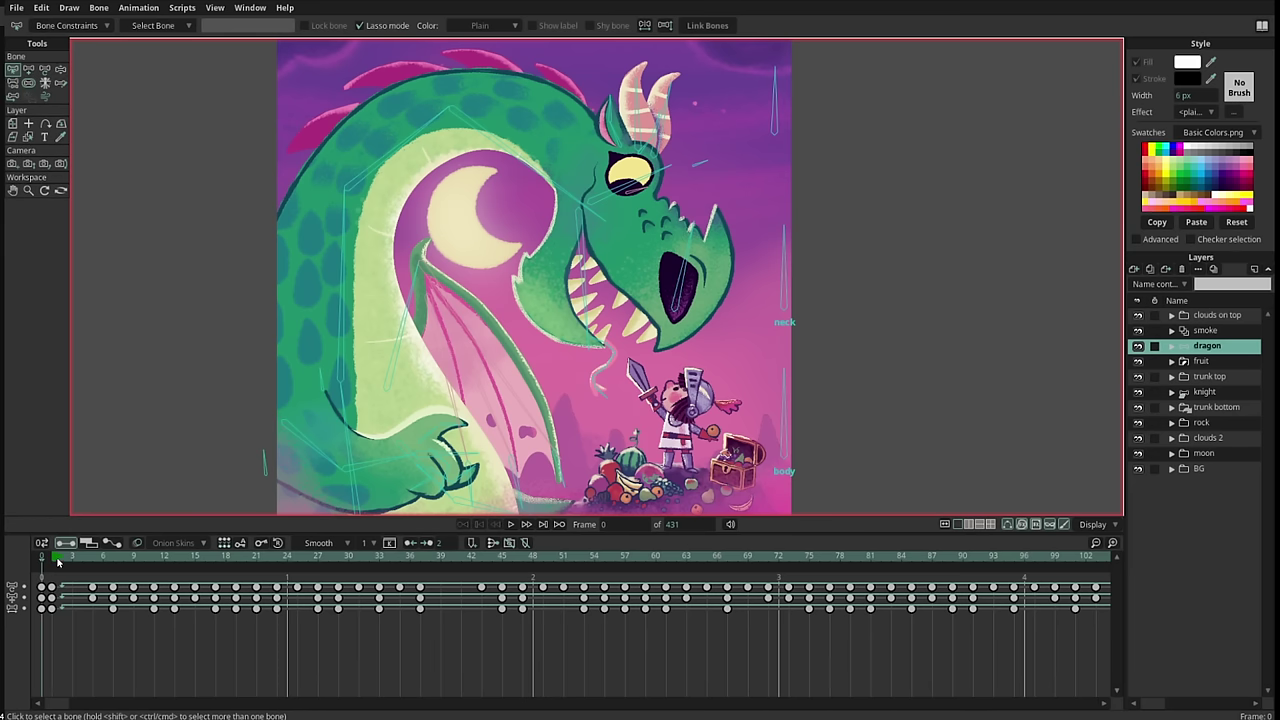
pyautogui.moveTo(57, 560); pyautogui.dragTo(298, 567)
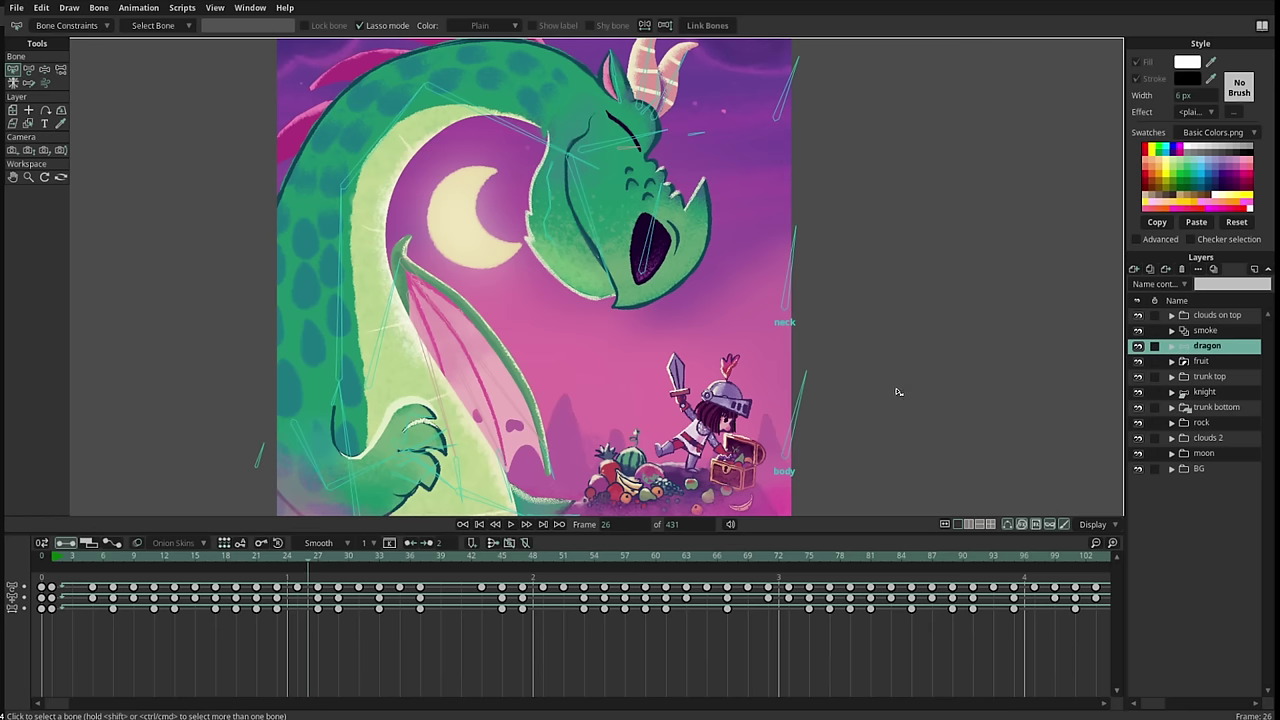
pyautogui.moveTo(920, 341); pyautogui.dragTo(922, 349)
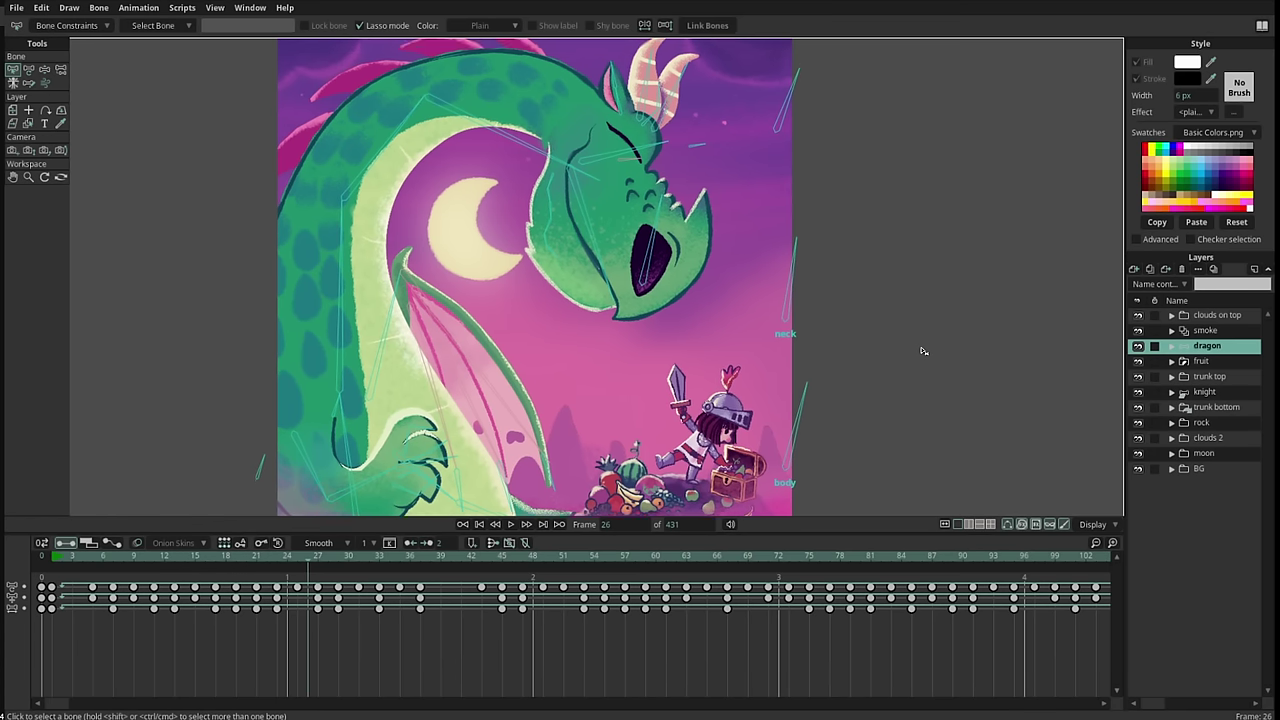
# Switch off the brush display to examine the dragon's head as plain vector shapes, and switch it back on
pyautogui.click(1065, 526)
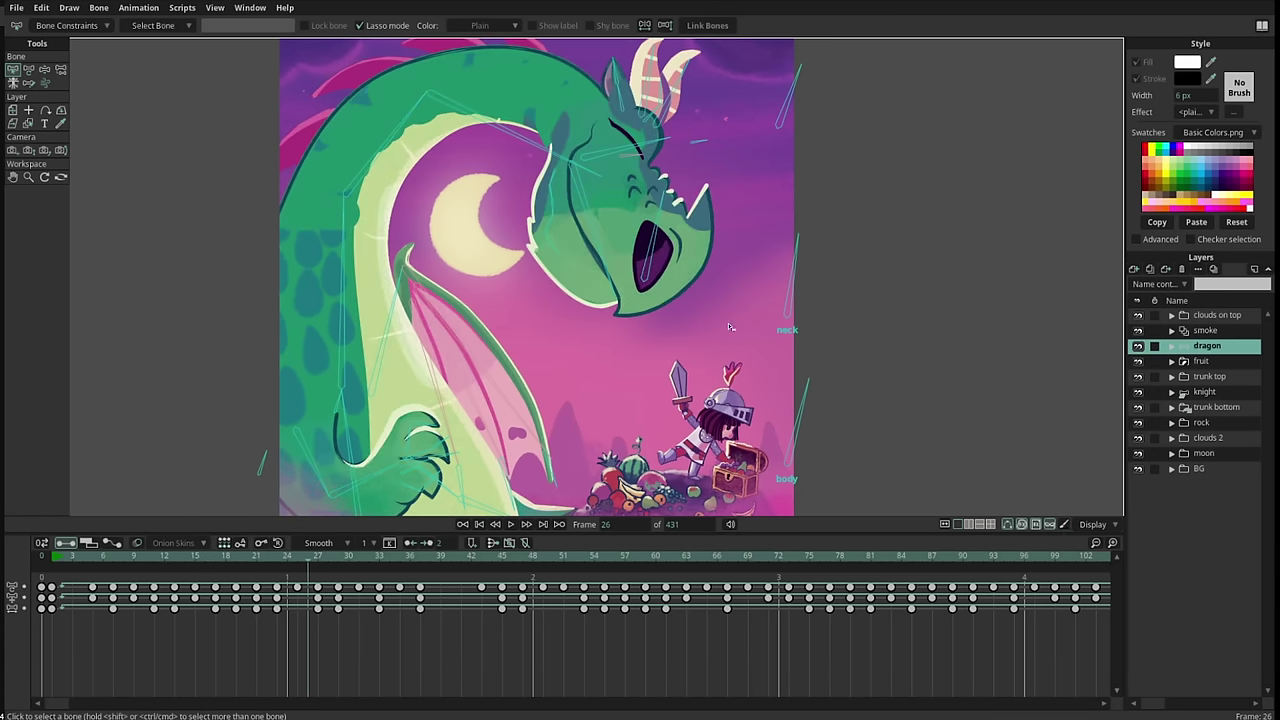
pyautogui.moveTo(707, 259); pyautogui.dragTo(724, 329)
pyautogui.scroll(3, 751, 373)
pyautogui.scroll(2, 603, 315)
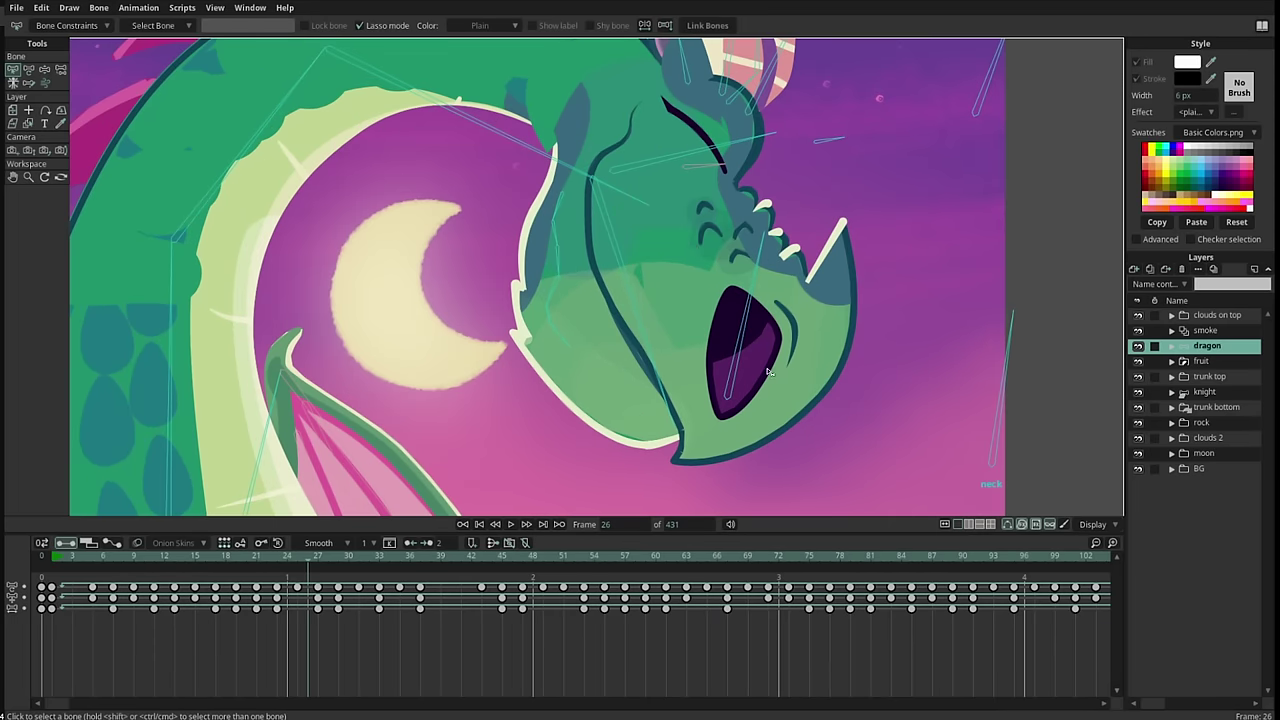
pyautogui.click(1064, 524)
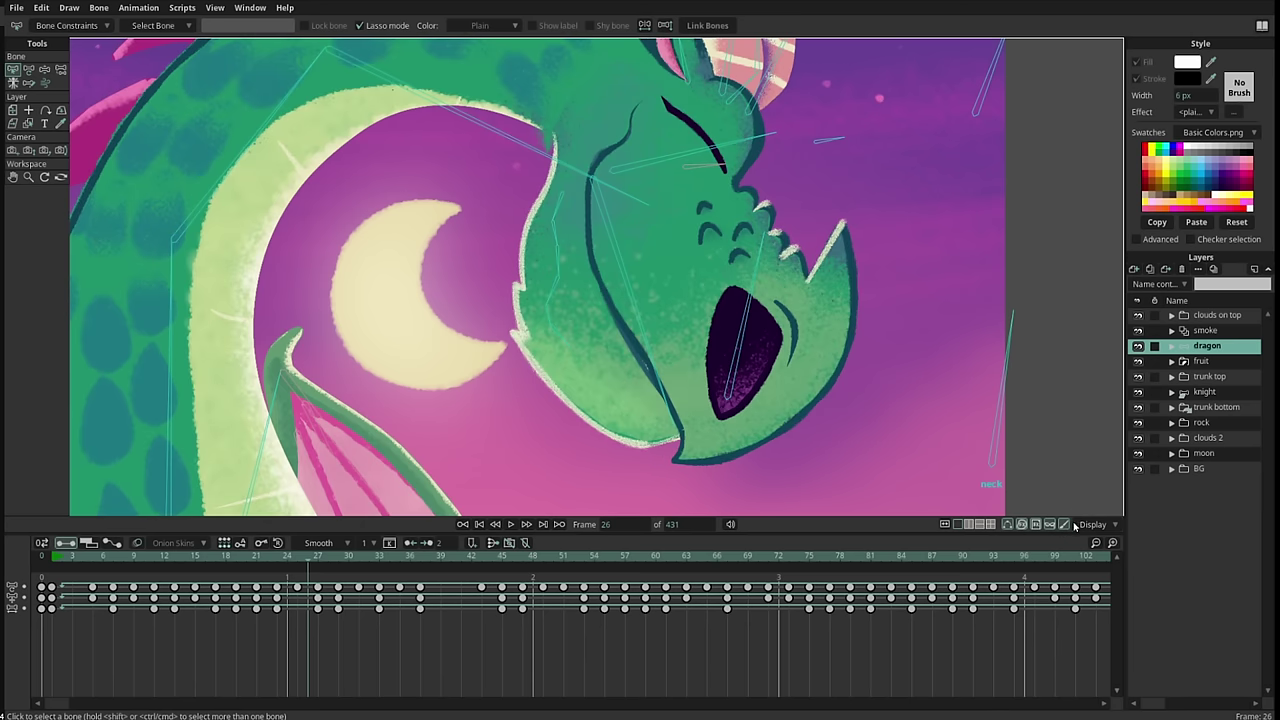
# Review the whole dragon scene by scrubbing the animation from frame 26 on to frame 105
pyautogui.scroll(-2, 850, 310)
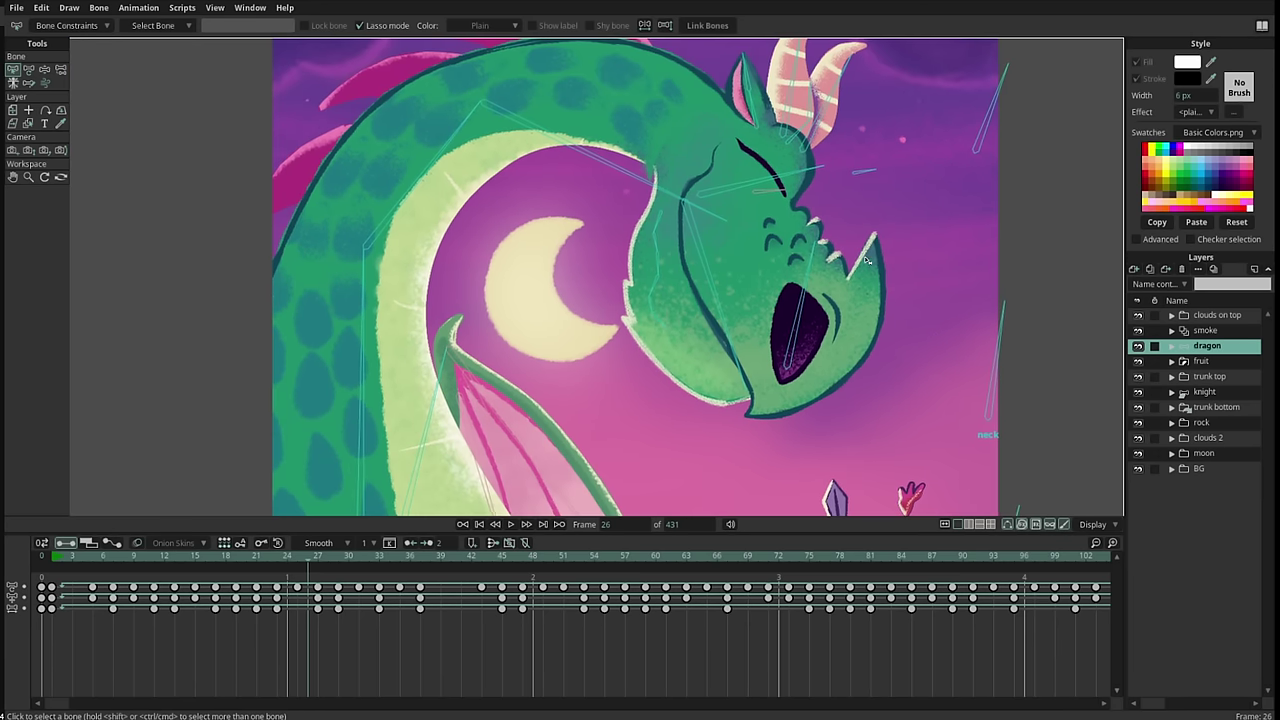
pyautogui.moveTo(1006, 340); pyautogui.dragTo(881, 292)
pyautogui.scroll(-3, 930, 300)
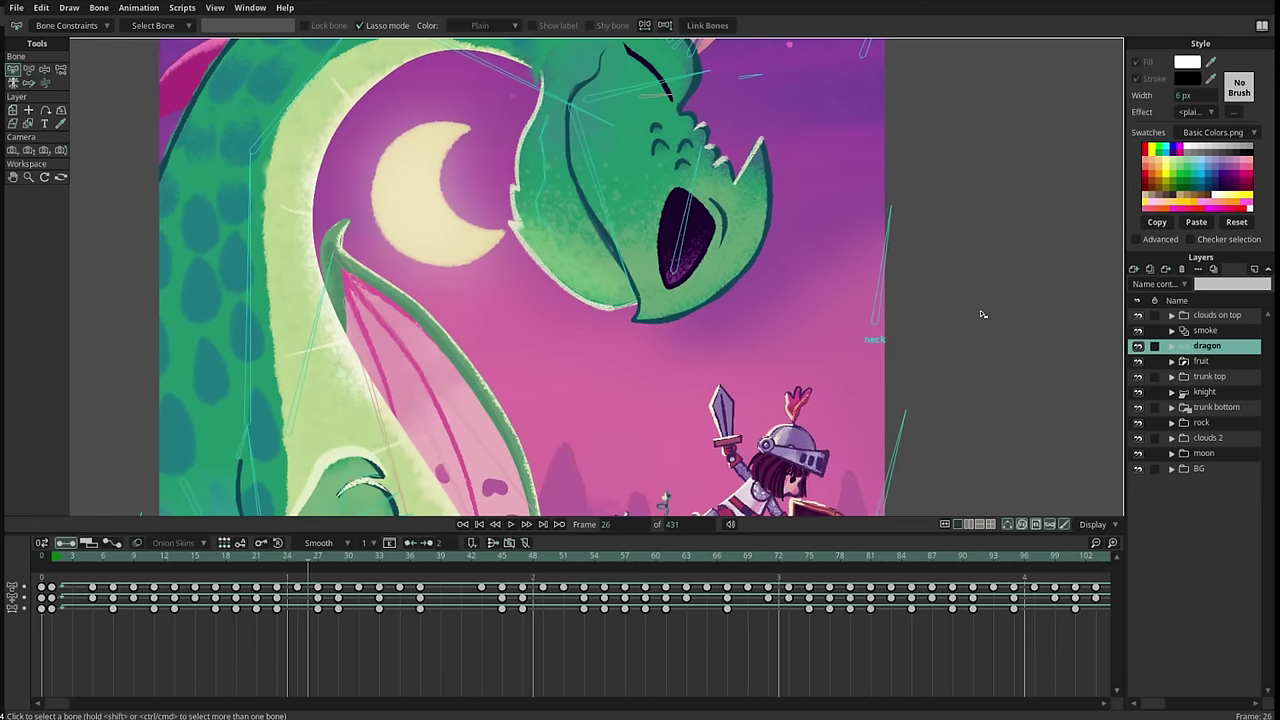
pyautogui.scroll(-1, 829, 369)
pyautogui.scroll(-2, 898, 356)
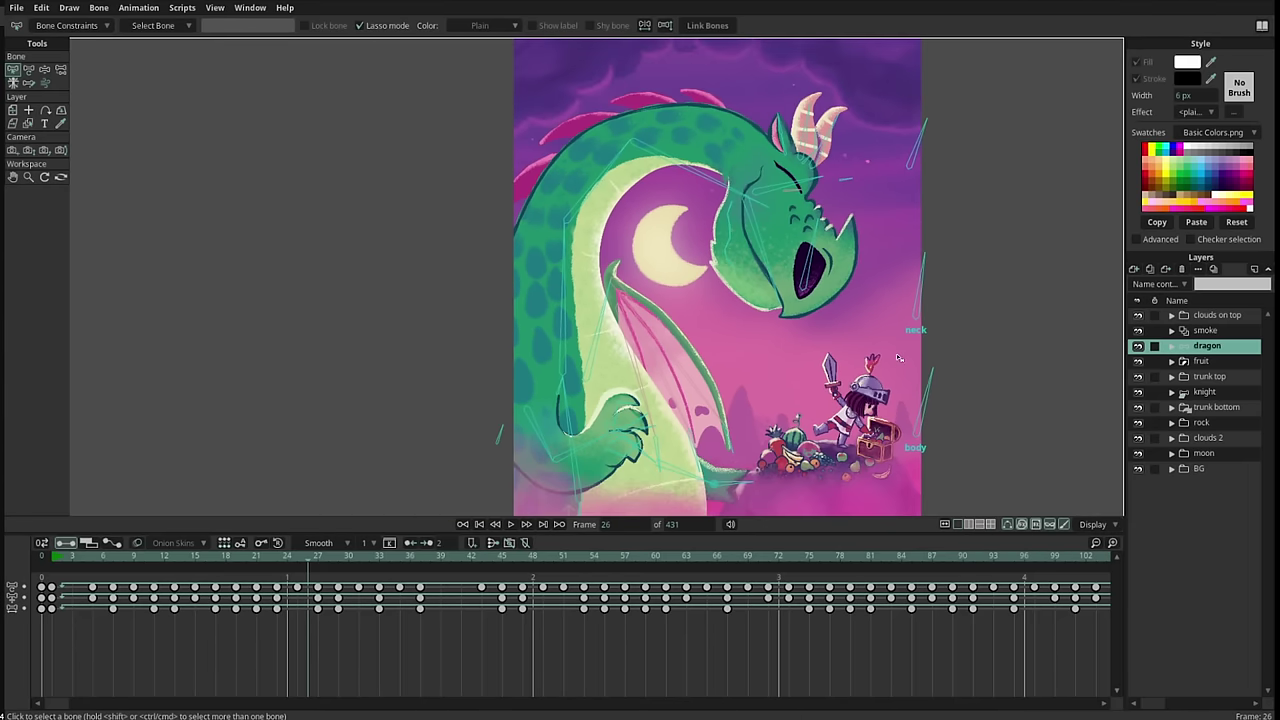
pyautogui.moveTo(856, 357); pyautogui.dragTo(770, 329)
pyautogui.moveTo(327, 557); pyautogui.dragTo(1024, 587)
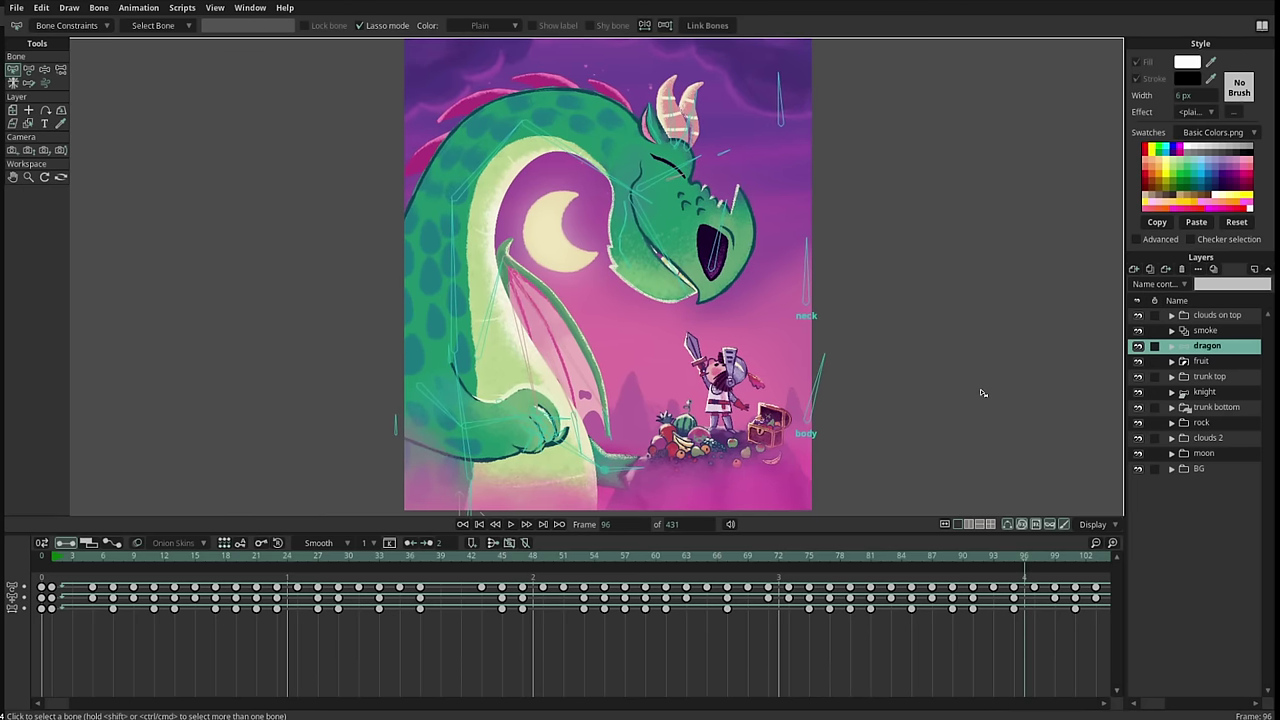
pyautogui.hscroll(3, 966, 630)
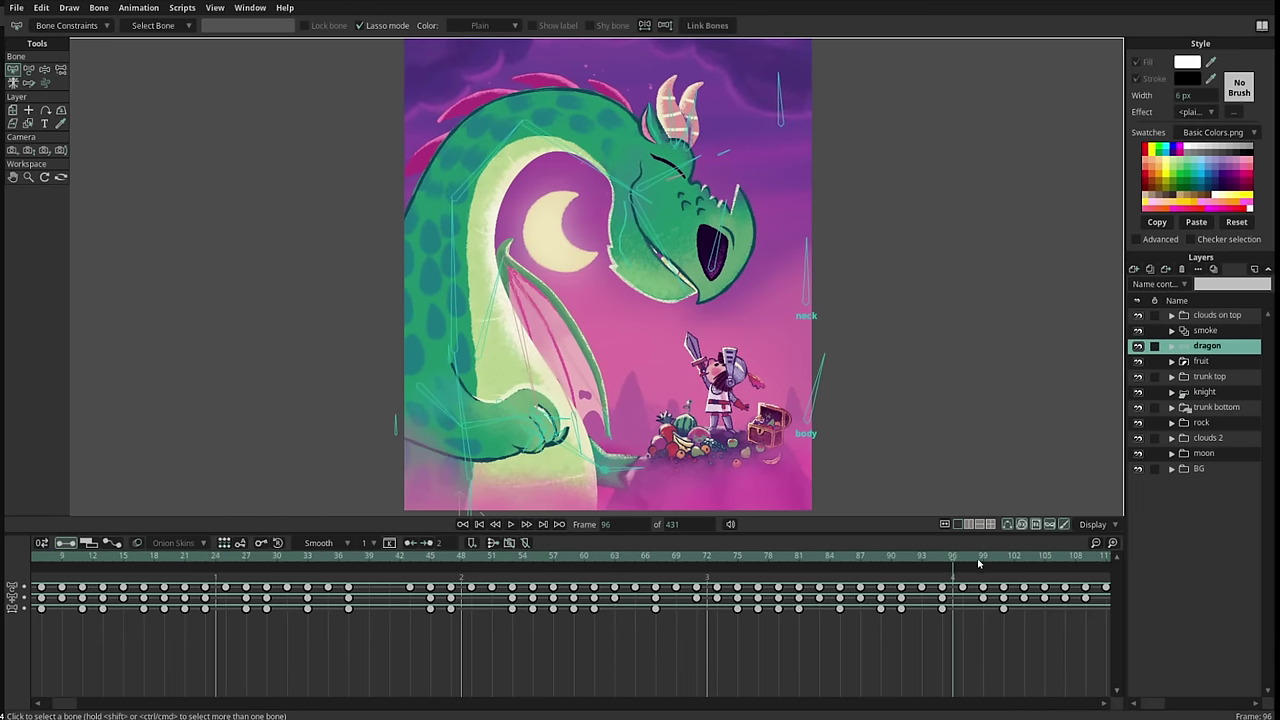
pyautogui.moveTo(978, 564); pyautogui.dragTo(1024, 558)
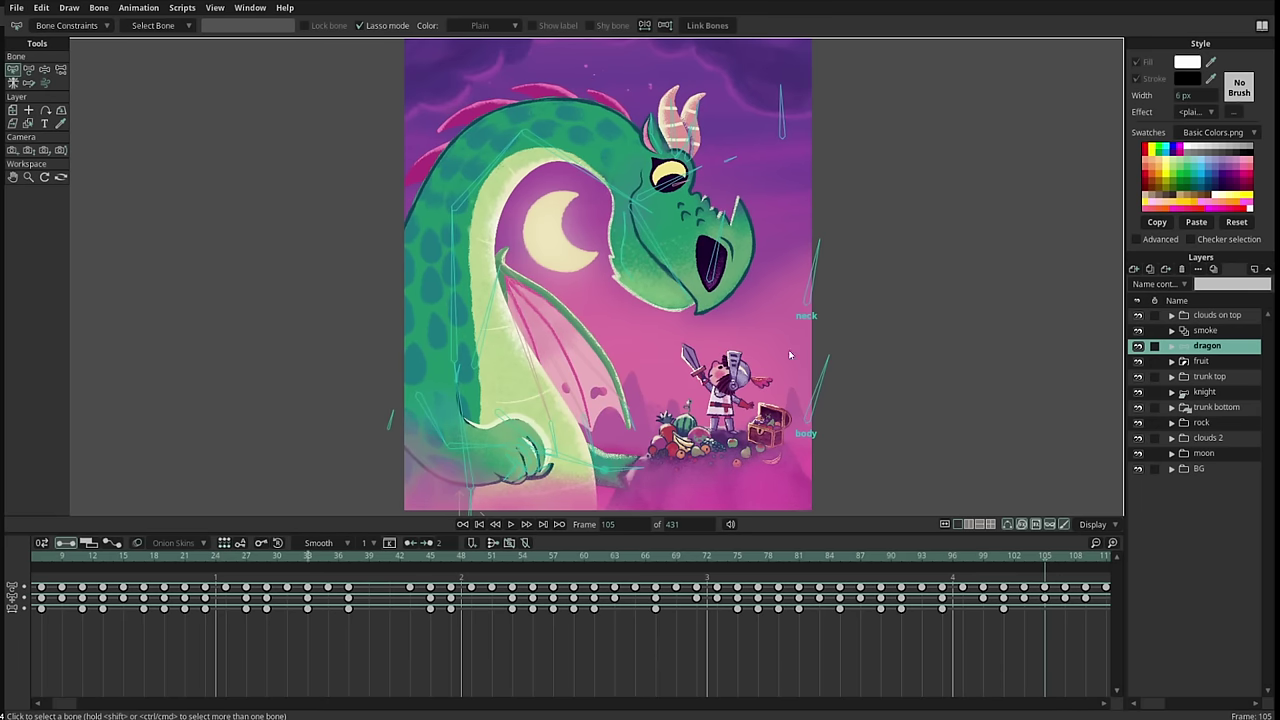
# Close the dragon project and bring up the dinosaurs project
pyautogui.hotkey('ctrl', 'w')
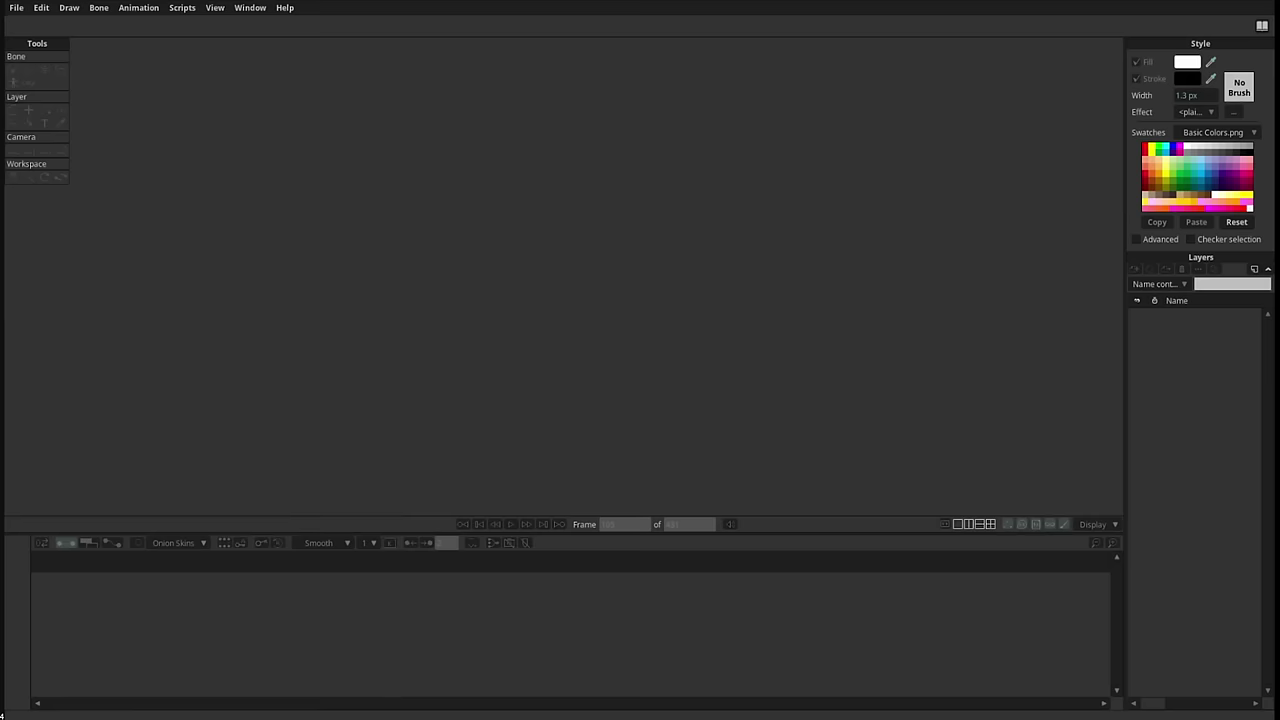
pyautogui.moveTo(2, 360); pyautogui.dragTo(309, 386)
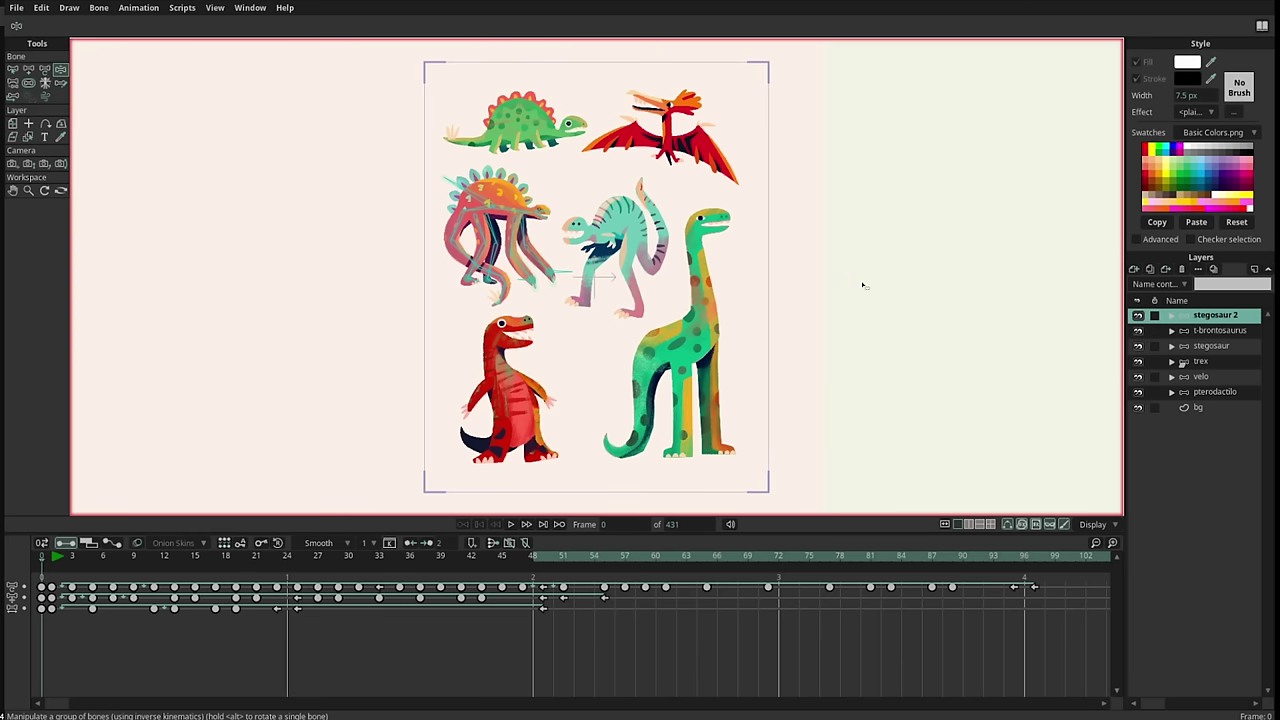
pyautogui.moveTo(864, 285); pyautogui.dragTo(878, 287)
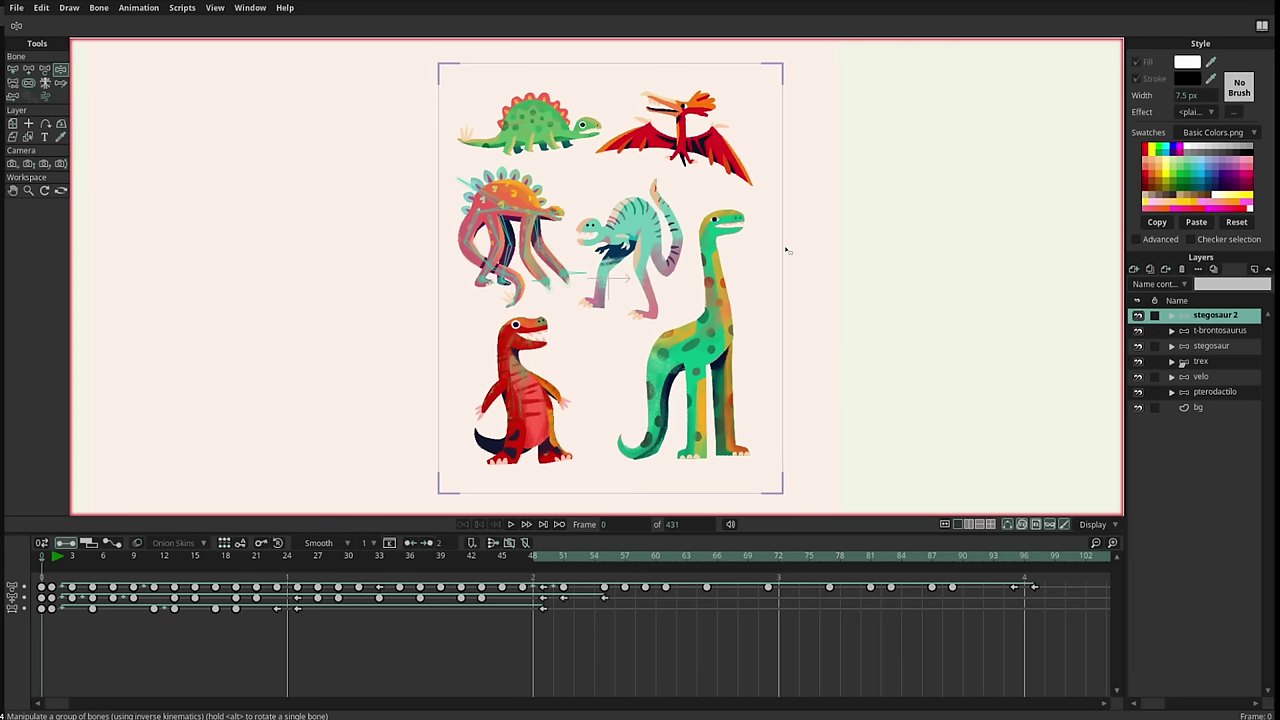
# Paste the original dinosaur illustration as an image layer and move it left of the vector artwork, to about X -1.82, Y -0.07
pyautogui.hotkey('ctrl', 'v')
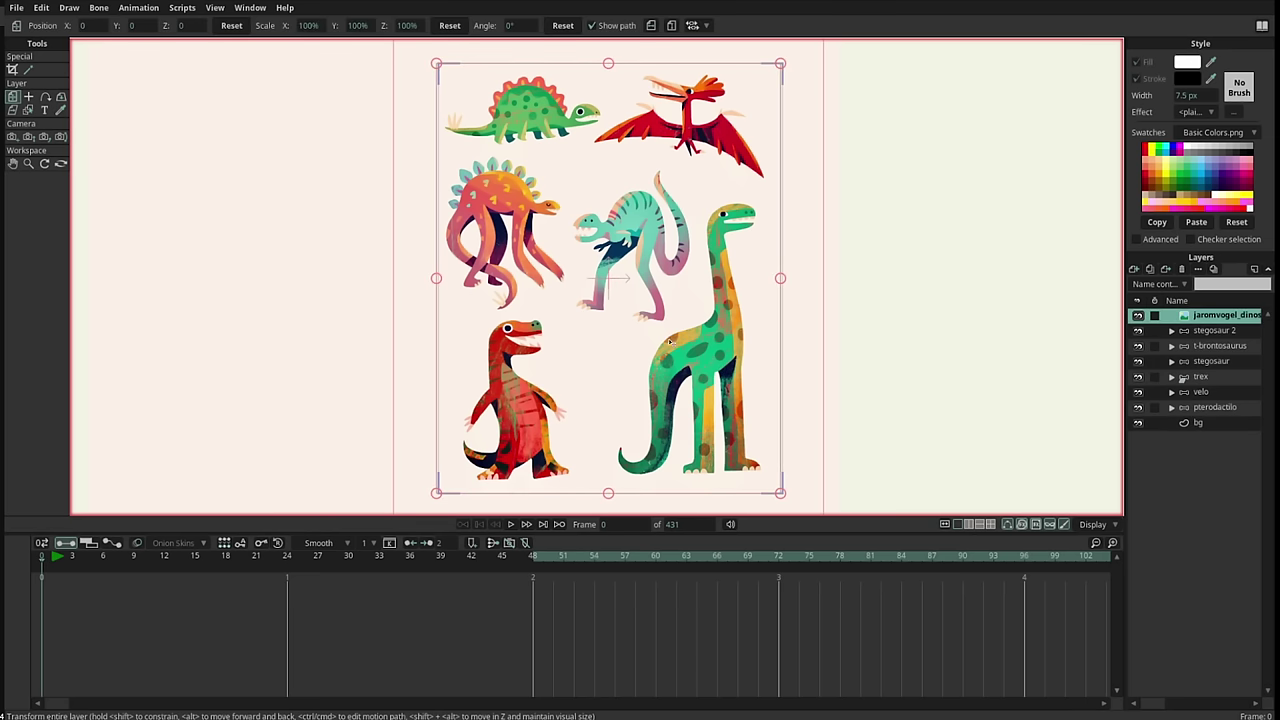
pyautogui.moveTo(670, 342); pyautogui.dragTo(278, 346)
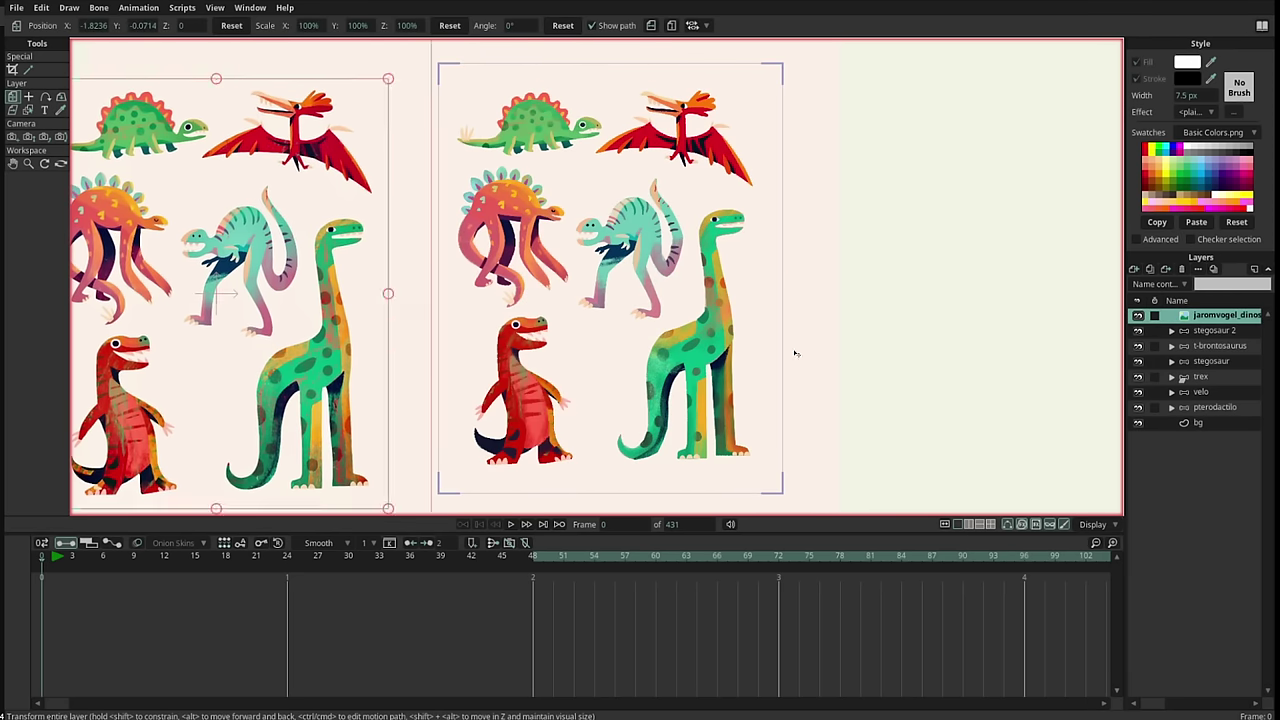
# Examine the textures and details of the original illustration's dinosaurs and compare them with the vector versions
pyautogui.moveTo(619, 347); pyautogui.dragTo(832, 340)
pyautogui.scroll(5, 631, 266)
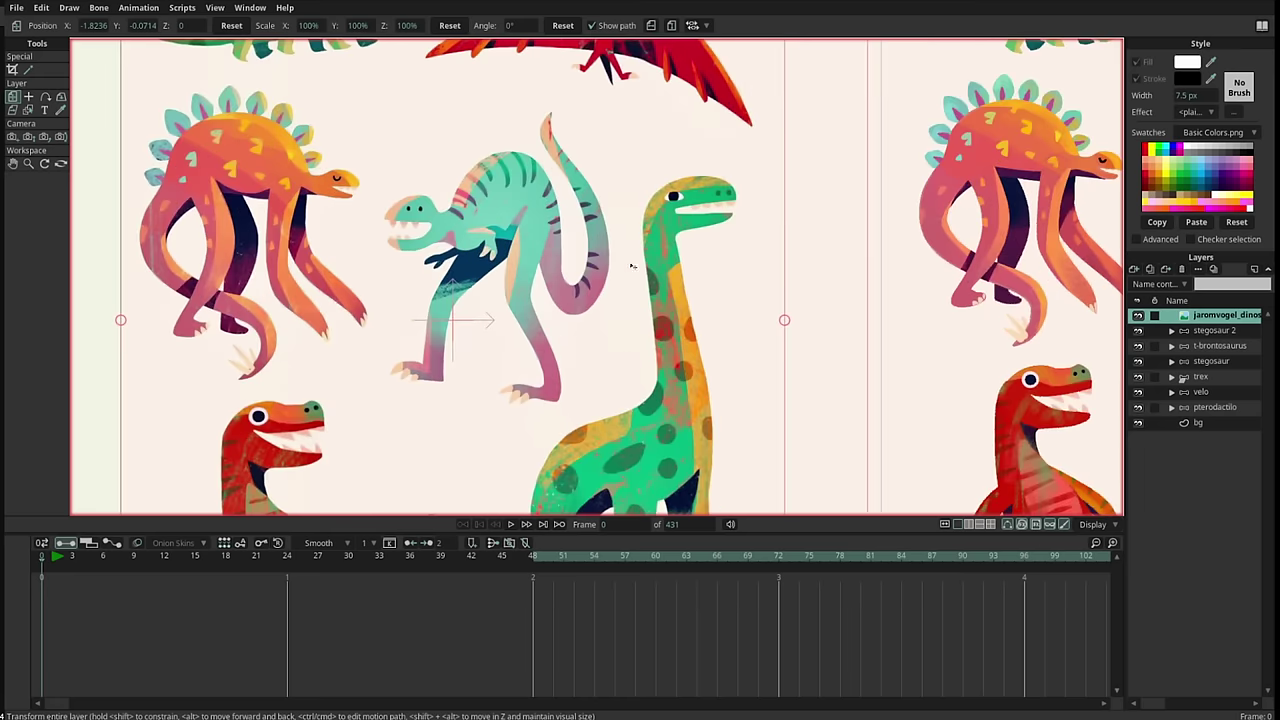
pyautogui.scroll(3, 613, 328)
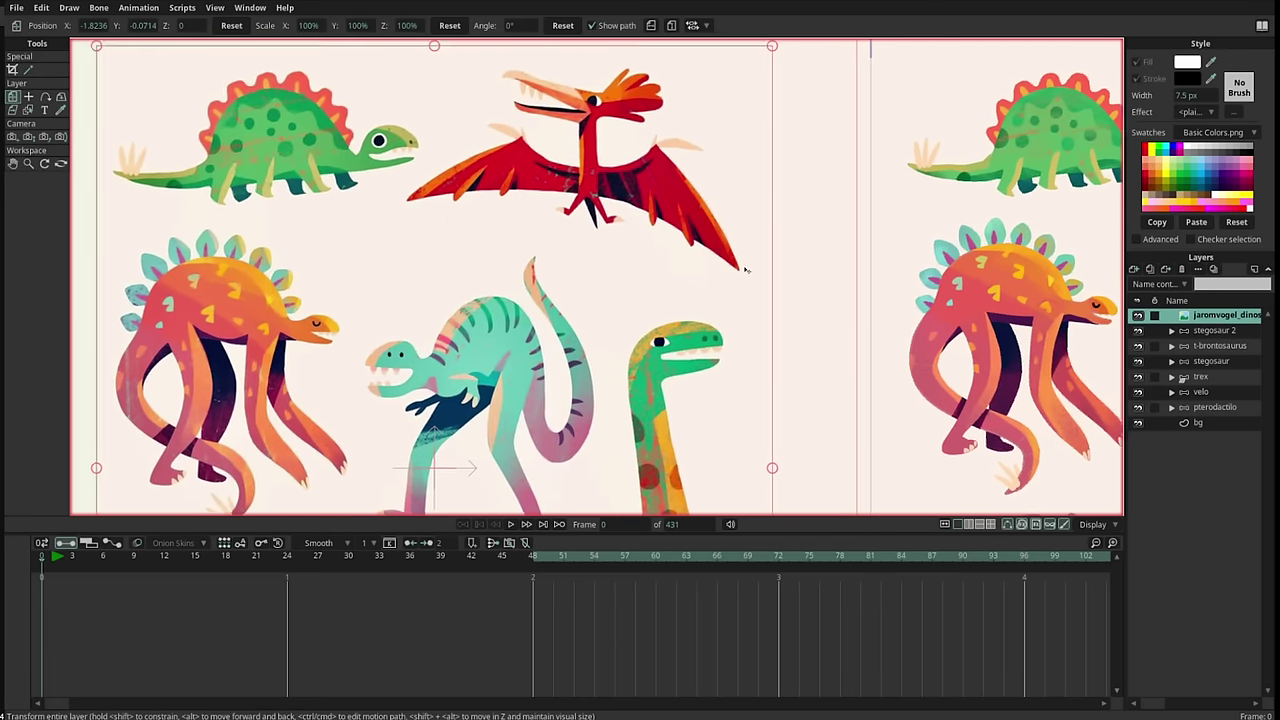
pyautogui.scroll(3, 687, 352)
pyautogui.scroll(-10, 687, 352)
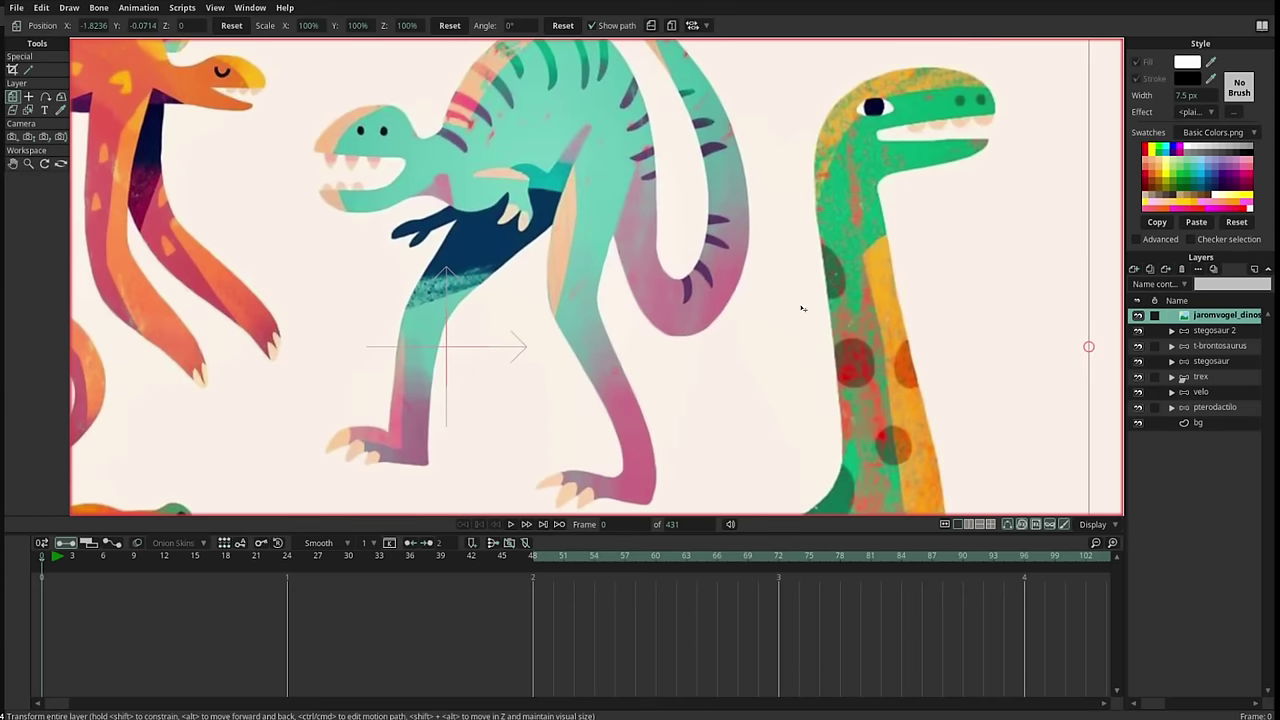
pyautogui.scroll(-3, 759, 262)
pyautogui.moveTo(755, 445); pyautogui.dragTo(781, 315)
pyautogui.scroll(-2, 781, 316)
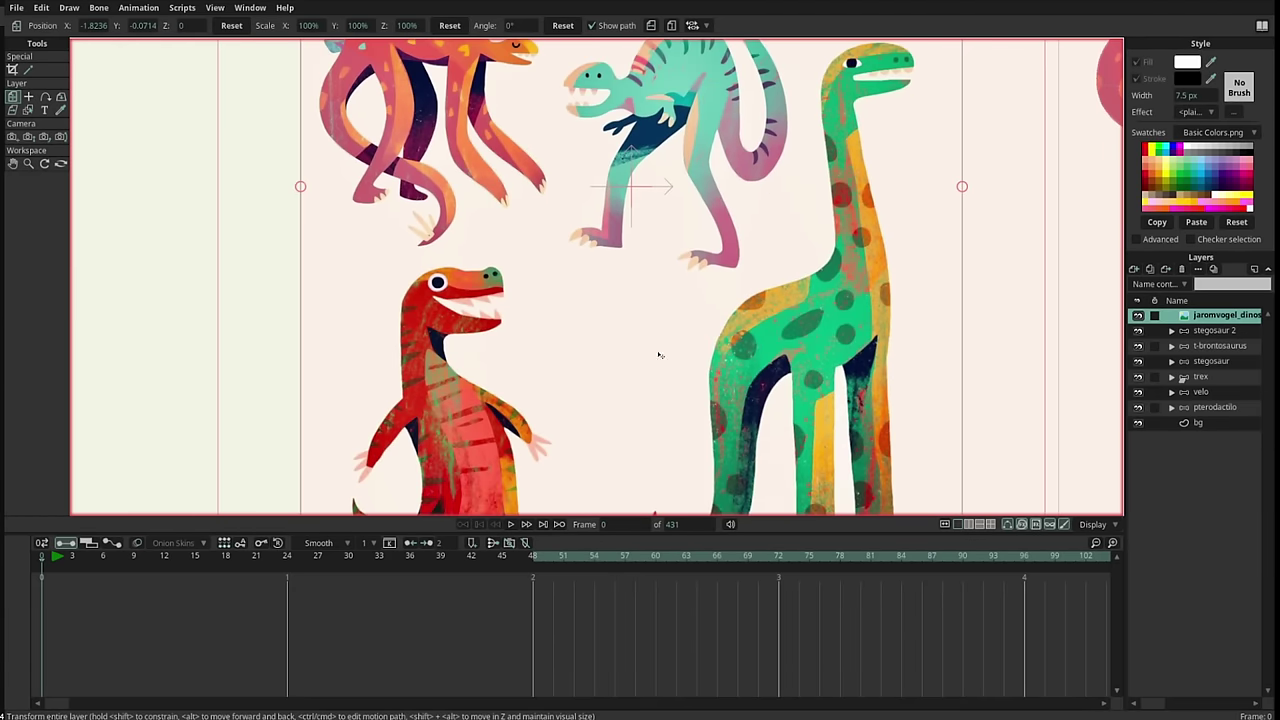
pyautogui.moveTo(999, 409); pyautogui.dragTo(534, 357)
pyautogui.moveTo(1111, 319); pyautogui.dragTo(791, 424)
pyautogui.scroll(2, 790, 425)
pyautogui.scroll(3, 786, 281)
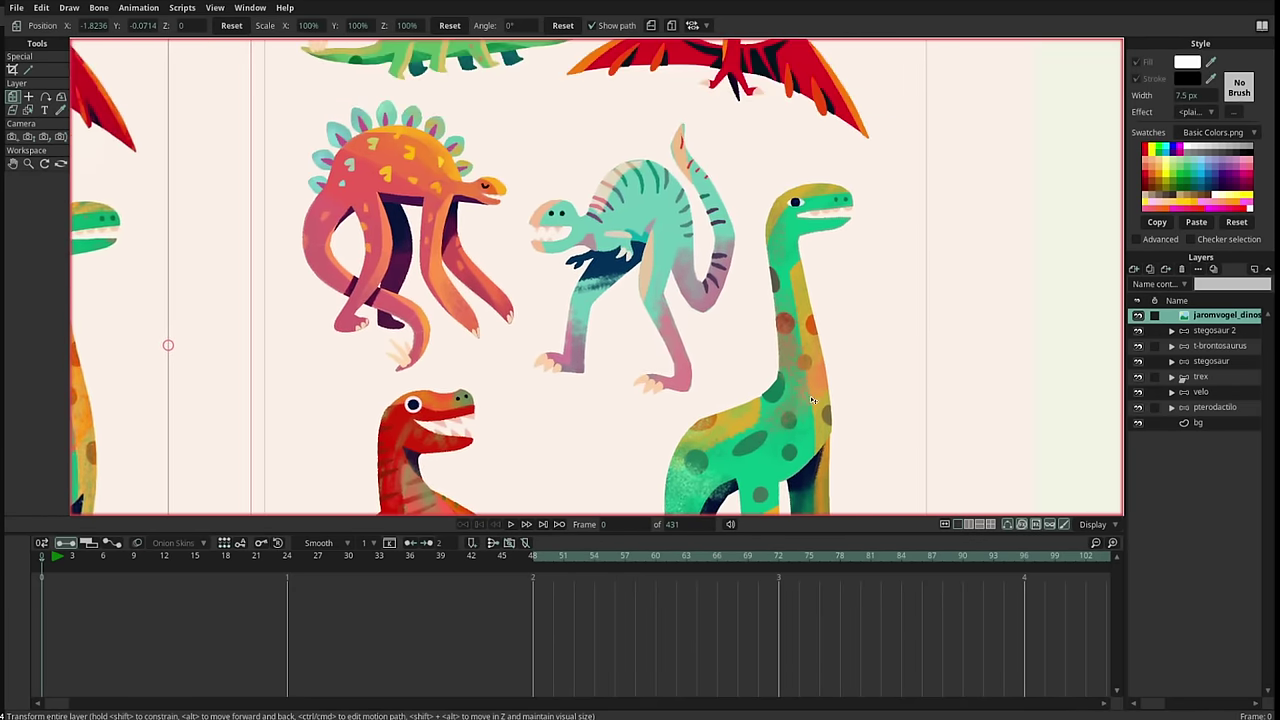
# Switch off the brush display and examine the vector dinosaurs' shapes without brush textures
pyautogui.scroll(-3, 800, 290)
pyautogui.scroll(2, 1023, 377)
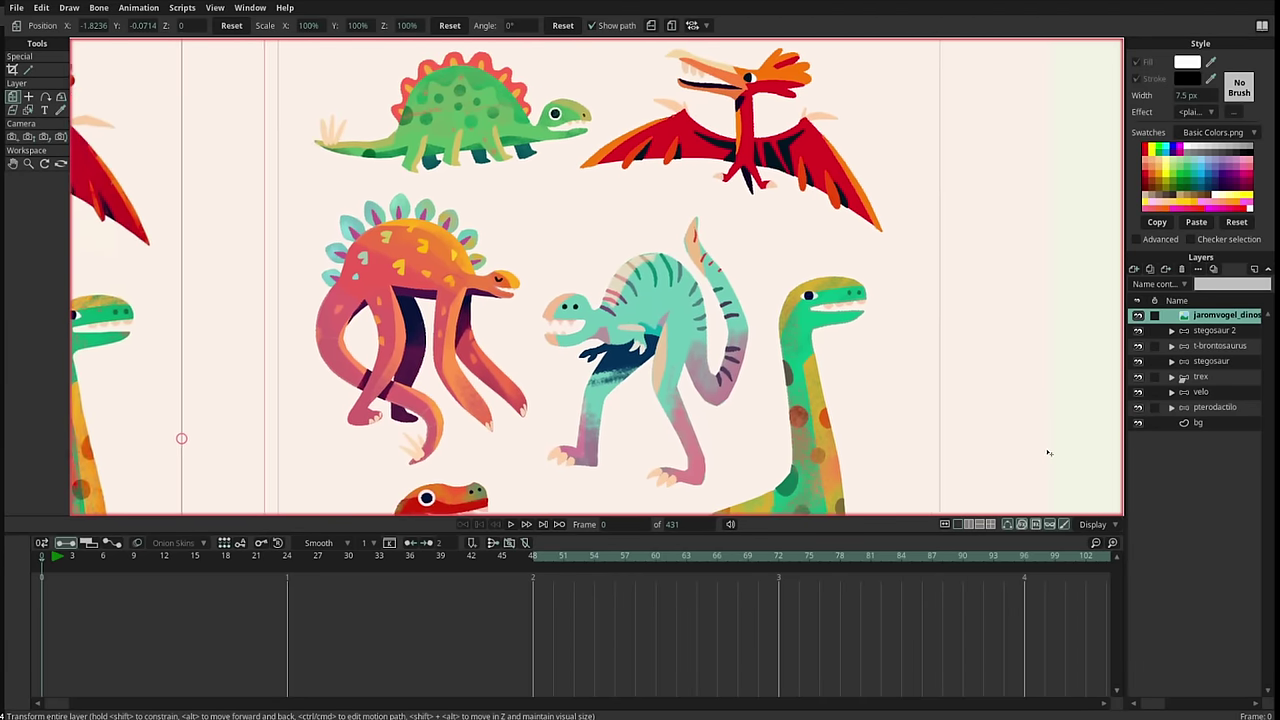
pyautogui.scroll(-5, 880, 206)
pyautogui.hscroll(1, 880, 206)
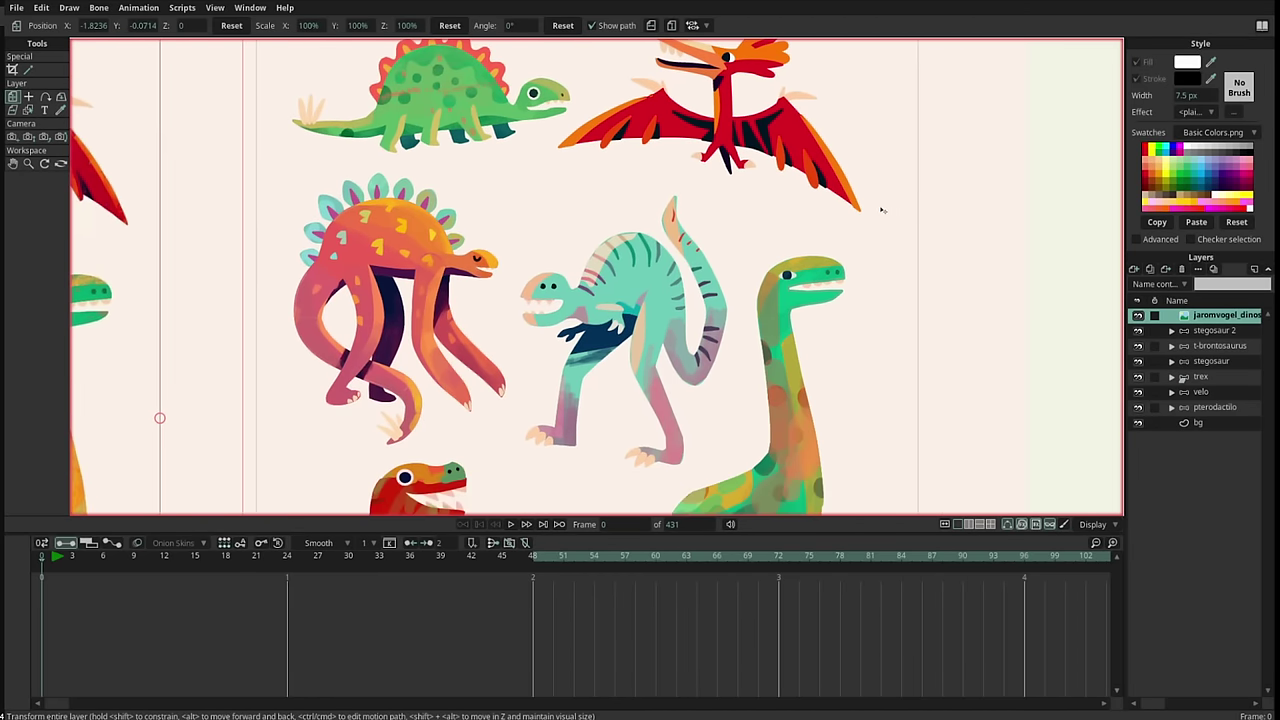
pyautogui.hscroll(-3, 903, 231)
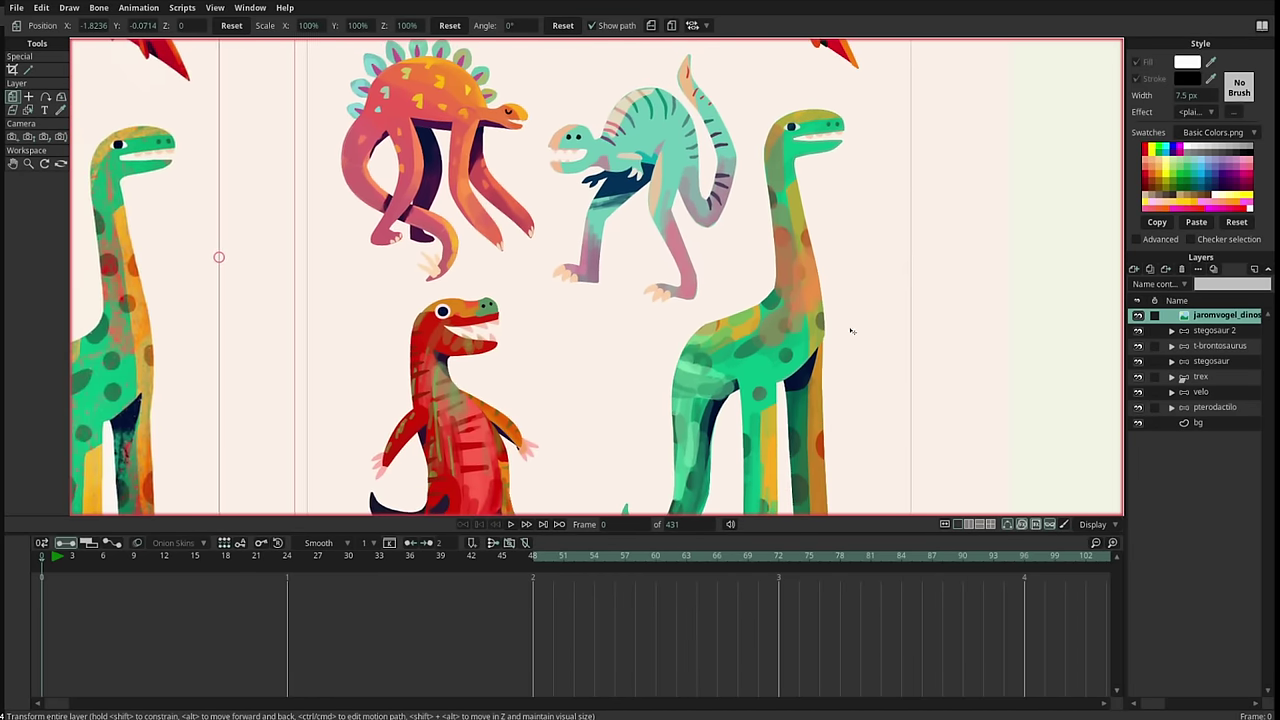
pyautogui.scroll(-3, 850, 343)
pyautogui.hscroll(-1, 850, 343)
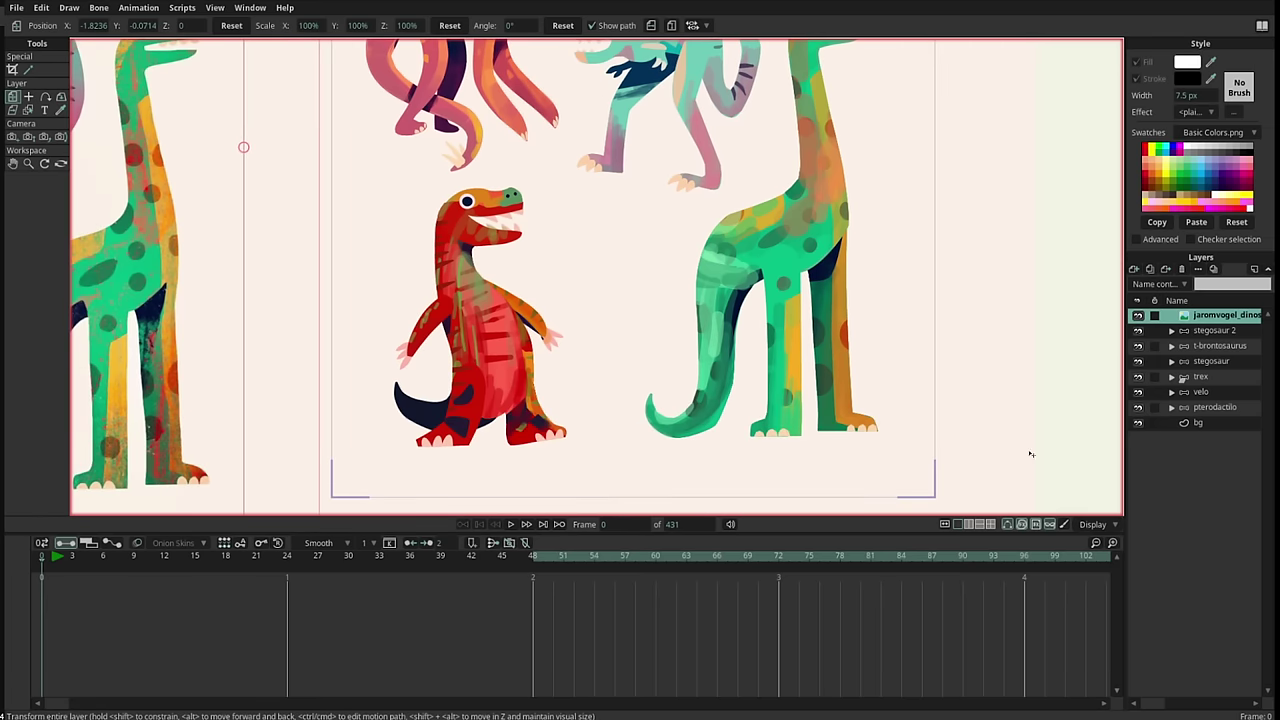
# Switch off masking to examine the dinosaurs' unclipped shapes, and restore both the masking and brush display
pyautogui.click(1050, 527)
pyautogui.scroll(2, 968, 377)
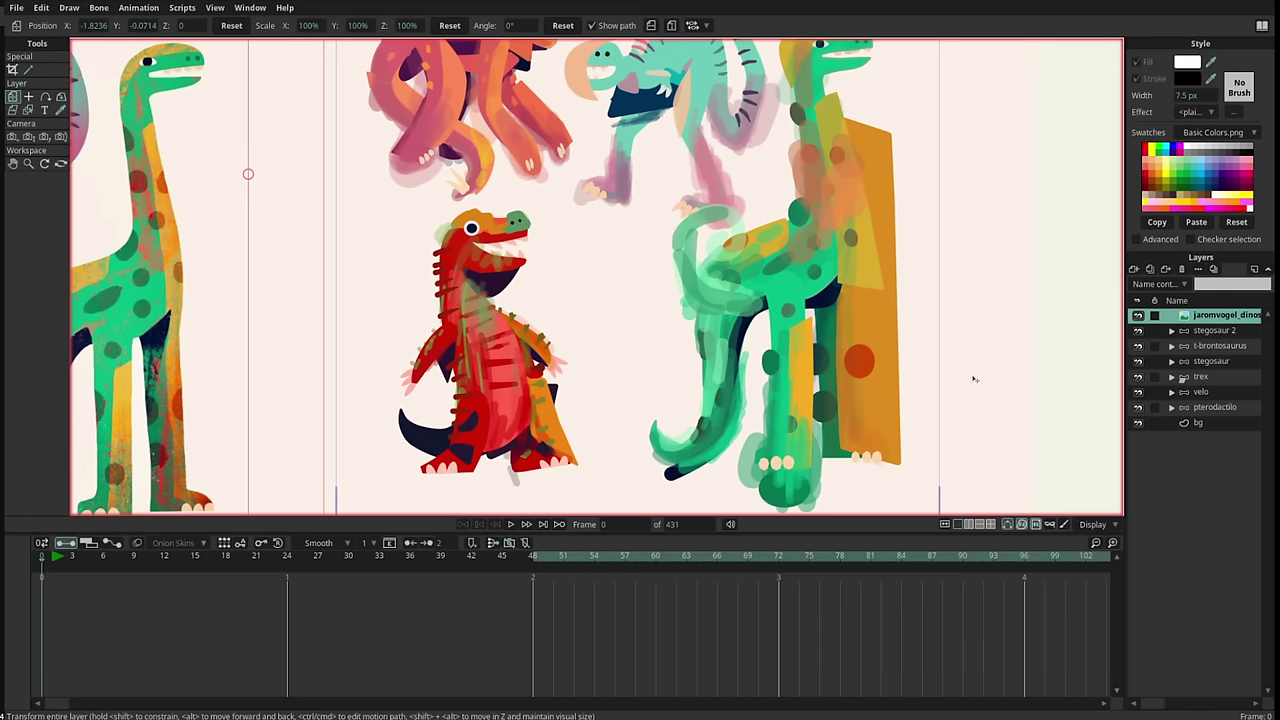
pyautogui.scroll(-4, 921, 334)
pyautogui.moveTo(922, 335); pyautogui.dragTo(852, 397)
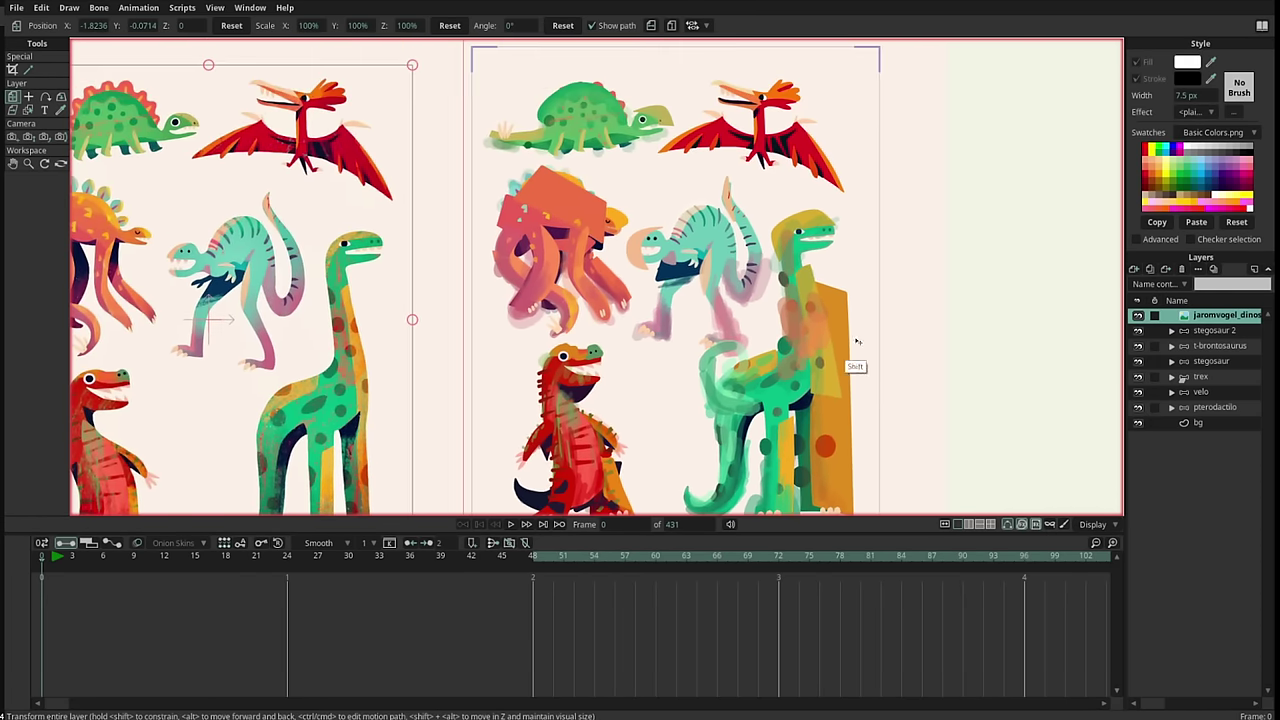
pyautogui.scroll(-1, 858, 341)
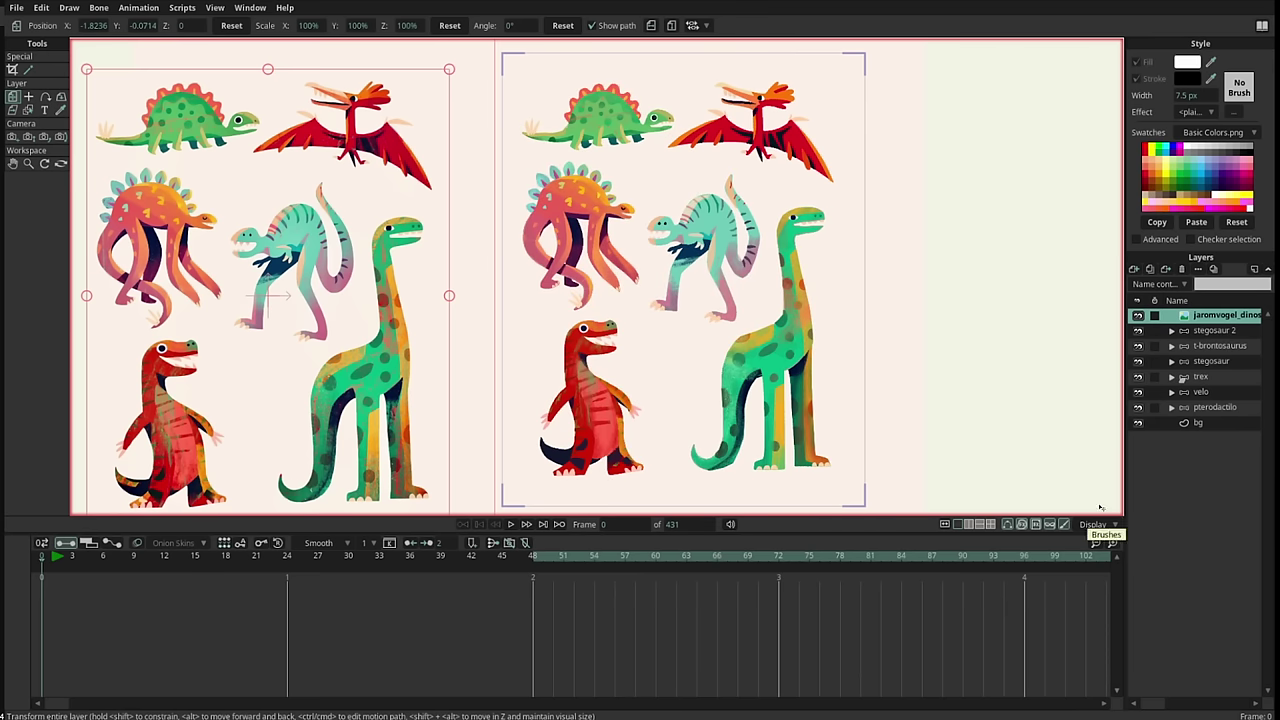
# Hide the original dinosaur illustration layer and play the vector dinosaurs' animation
pyautogui.click(1137, 316)
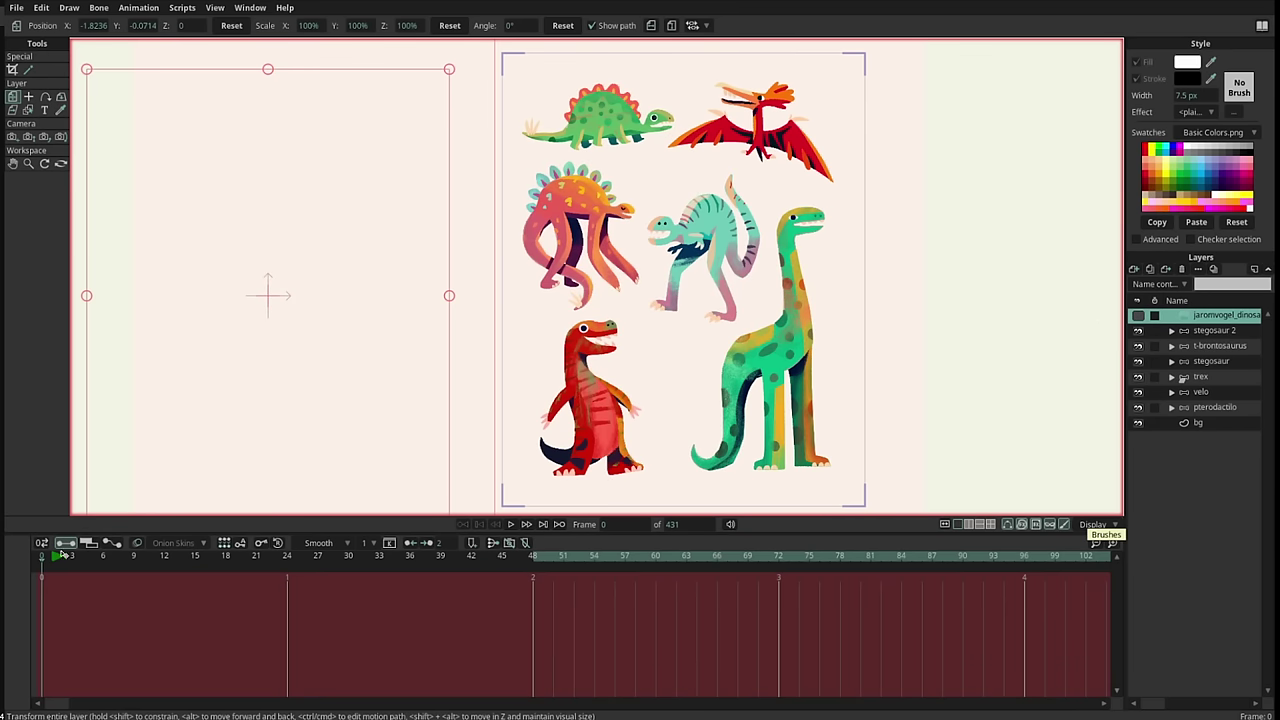
pyautogui.press('space')
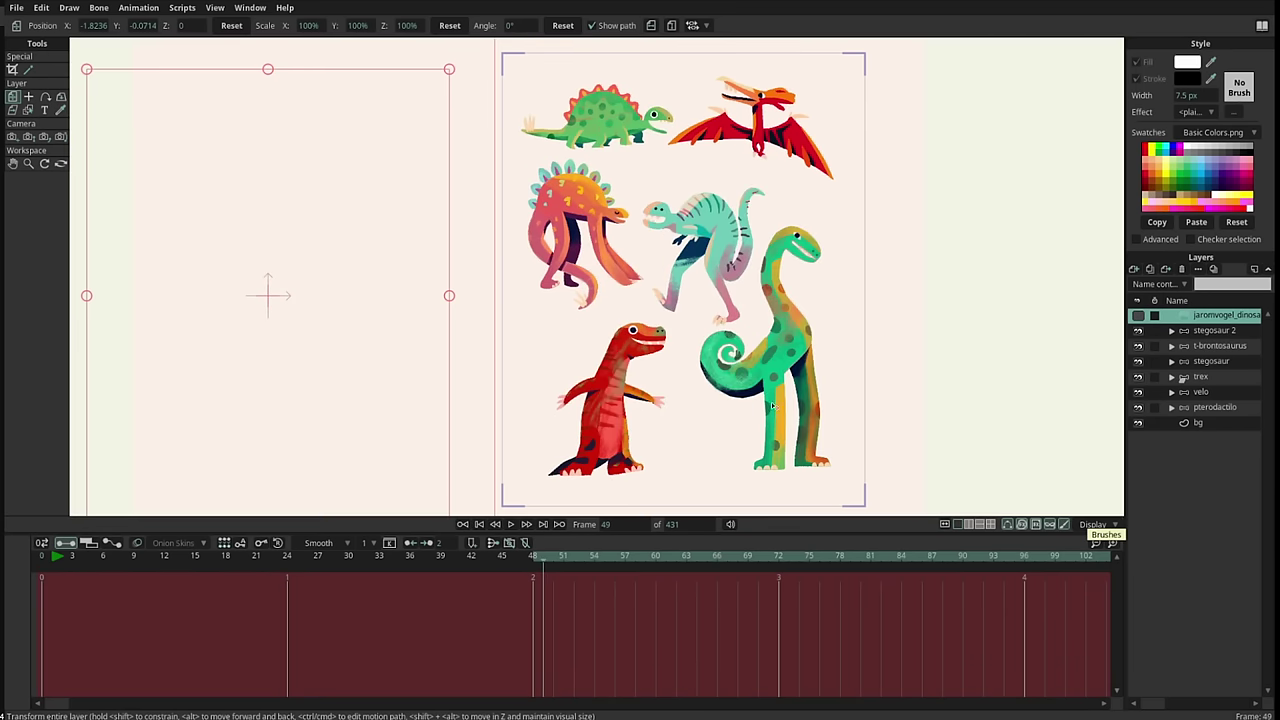
# Select the stegosaur 2, trex, velo and pterodactilo layers in turn to examine each dinosaur's bone rig and animation keyframes
pyautogui.moveTo(808, 326); pyautogui.dragTo(717, 318)
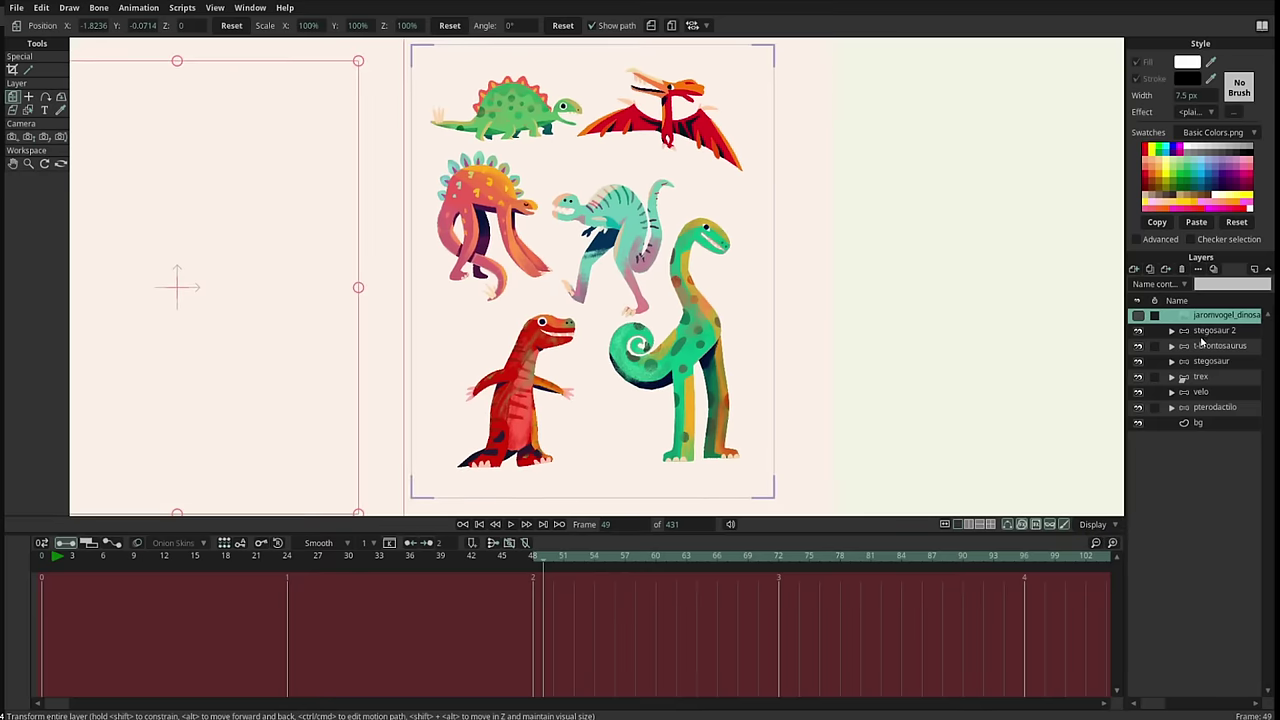
pyautogui.click(1197, 347)
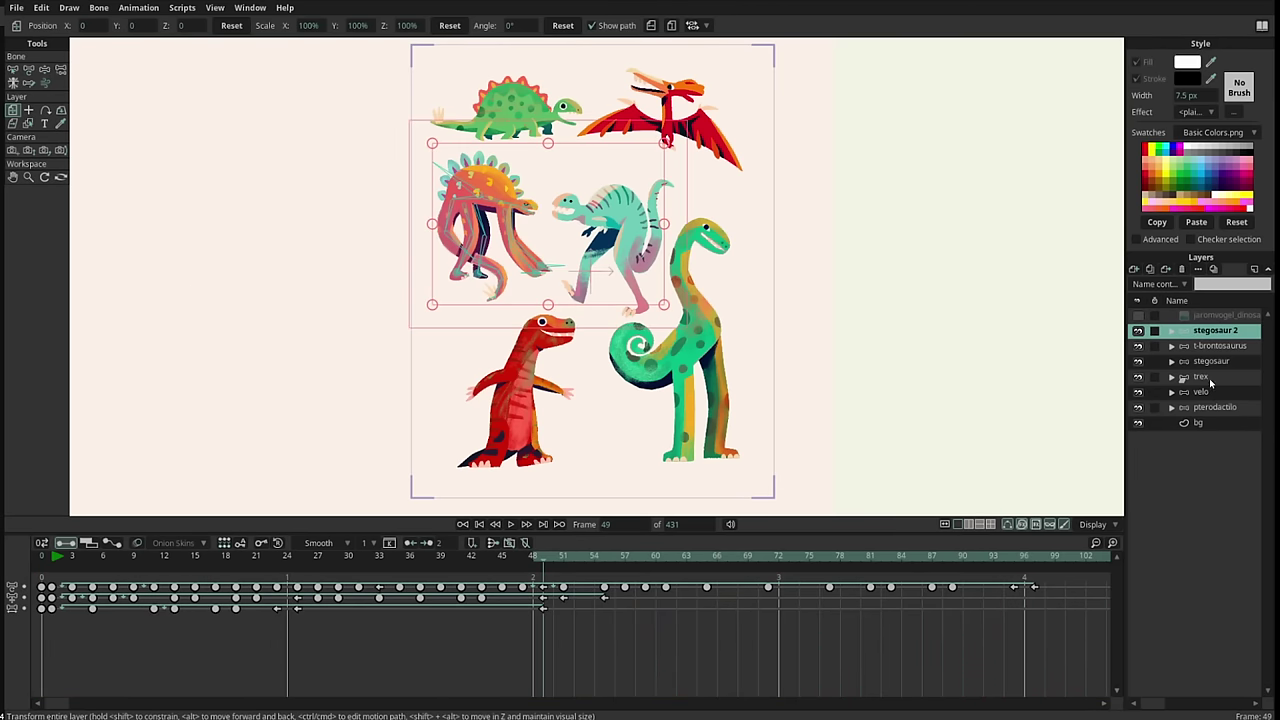
pyautogui.click(1214, 380)
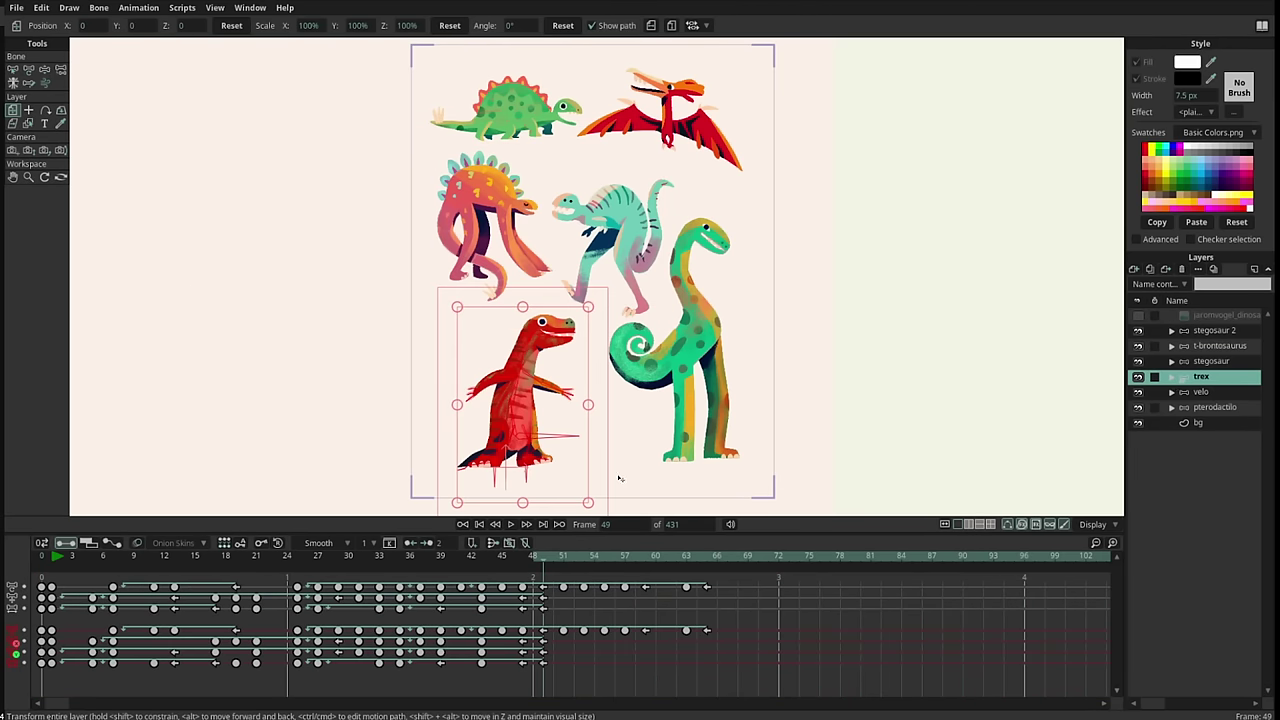
pyautogui.click(594, 556)
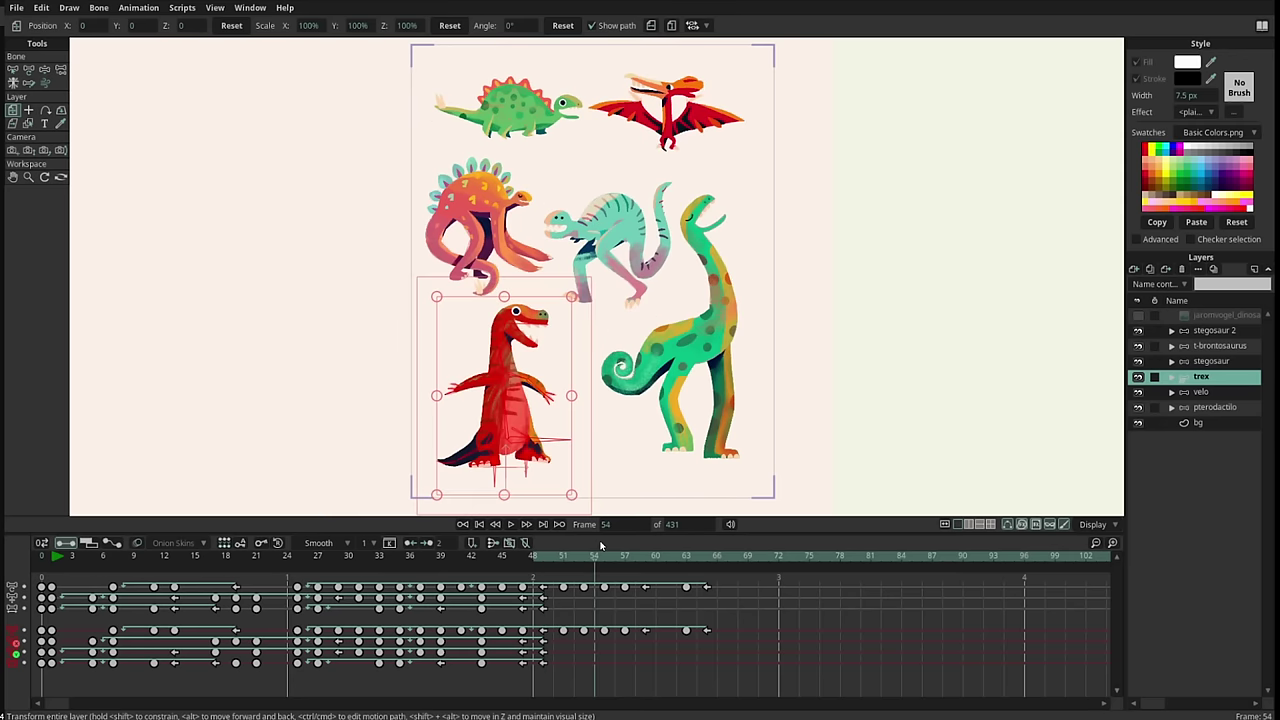
pyautogui.click(1203, 392)
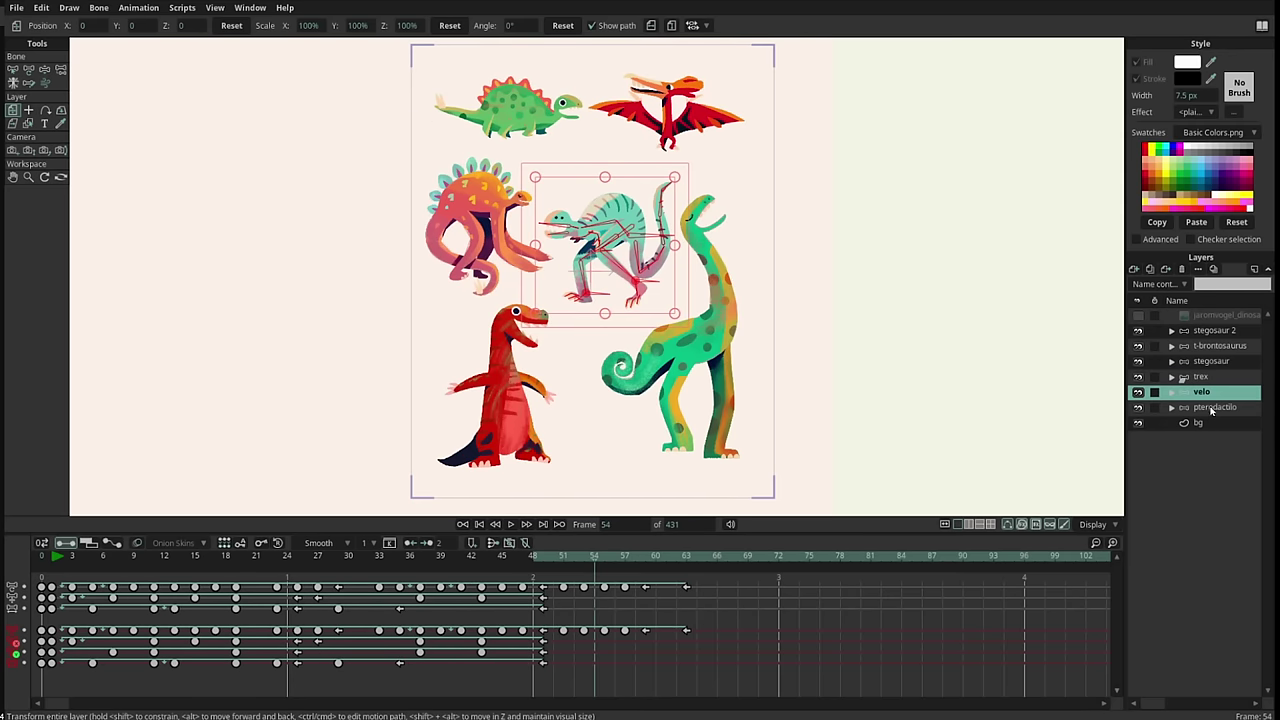
pyautogui.click(1212, 408)
# Isolate the t-brontosaurus layer by hiding all the other layers, and deselect its bones
pyautogui.click(1220, 346)
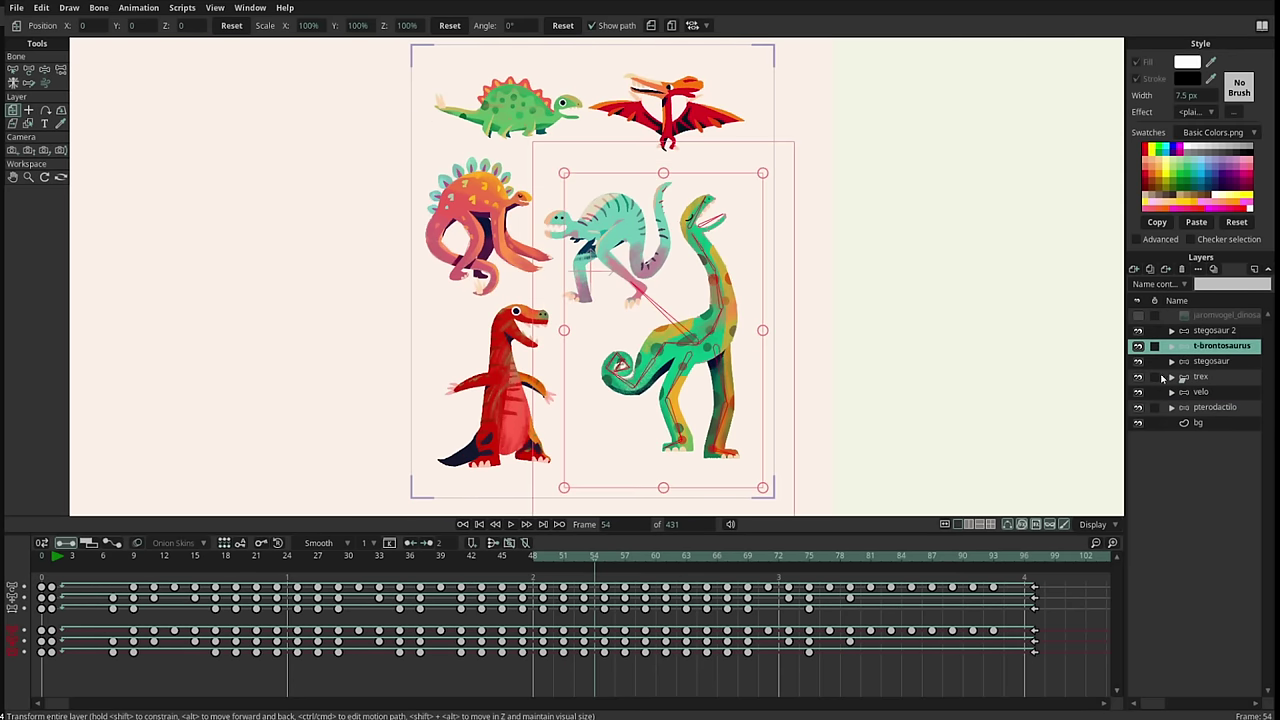
pyautogui.press('Return')
pyautogui.moveTo(742, 395); pyautogui.dragTo(701, 351)
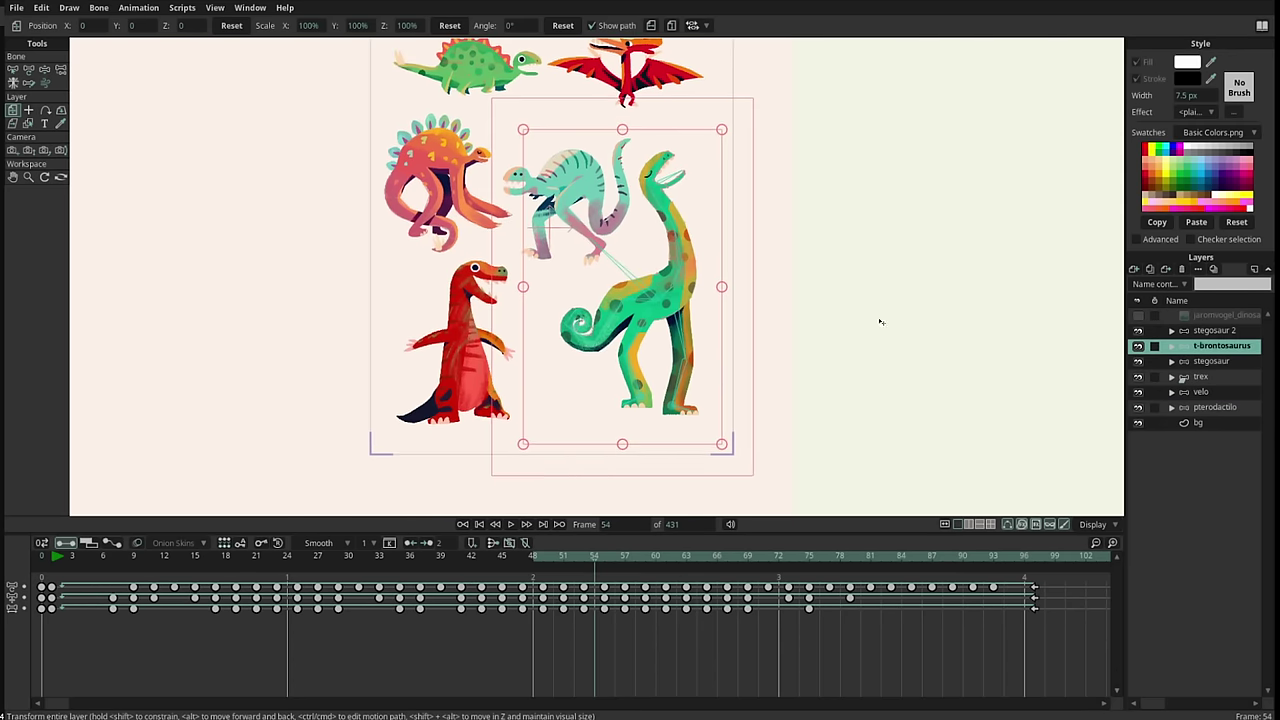
pyautogui.scroll(3, 836, 362)
pyautogui.click(1137, 347)
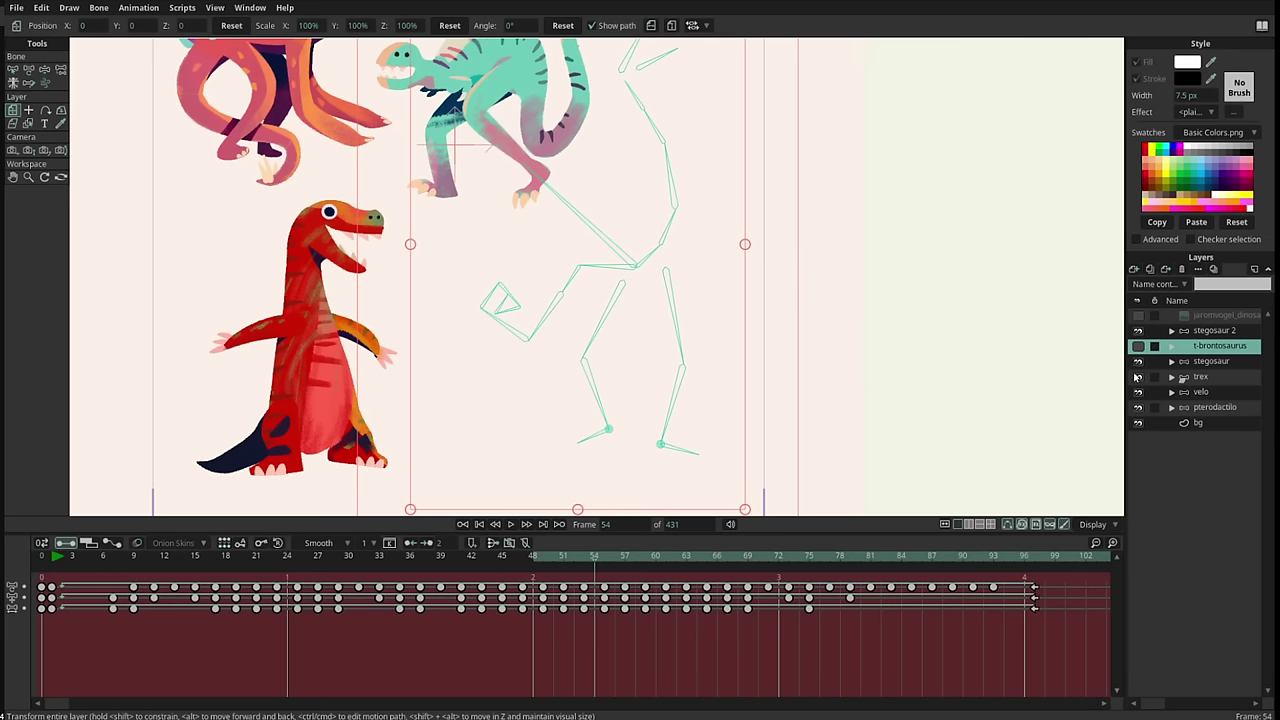
pyautogui.keyDown('alt'); pyautogui.click(1138, 347); pyautogui.keyUp('alt')
pyautogui.moveTo(890, 338); pyautogui.dragTo(786, 377)
# Scrub through the brontosaurus's first 45 frames to examine how the tail and its brush textures deform as it curls
pyautogui.moveTo(70, 557); pyautogui.dragTo(328, 560)
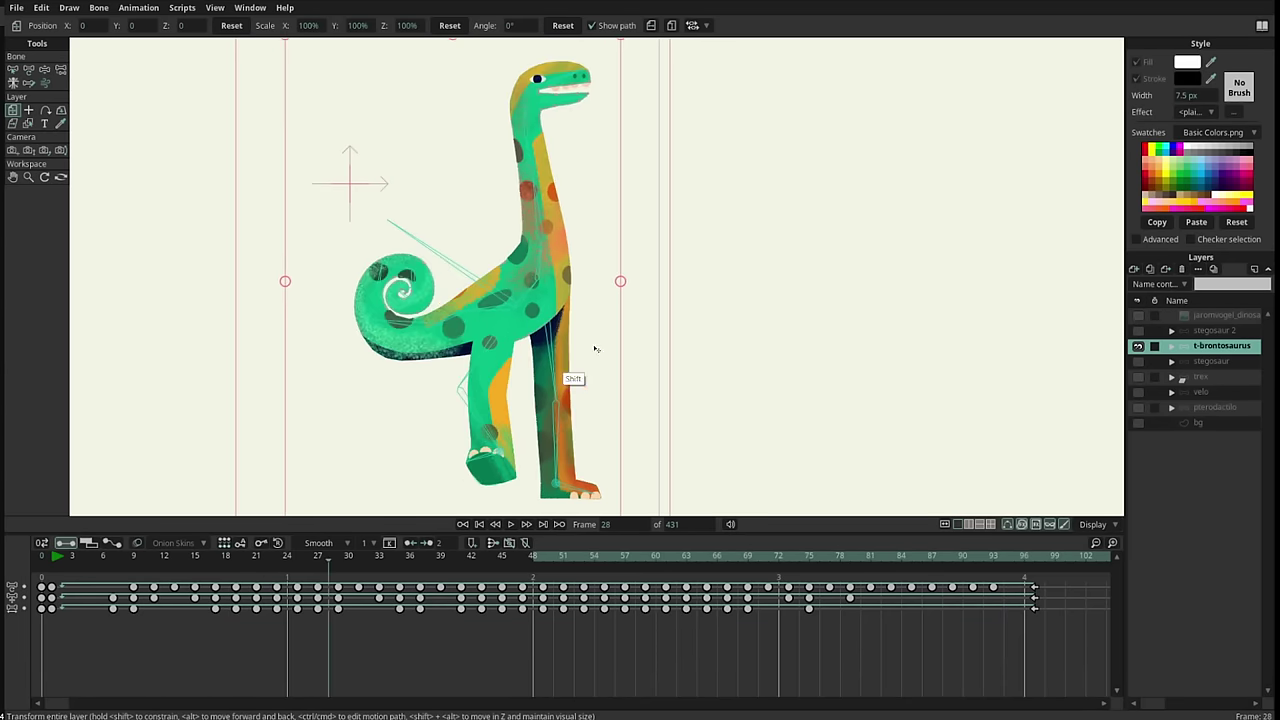
pyautogui.scroll(3, 503, 364)
pyautogui.moveTo(101, 557); pyautogui.dragTo(336, 564)
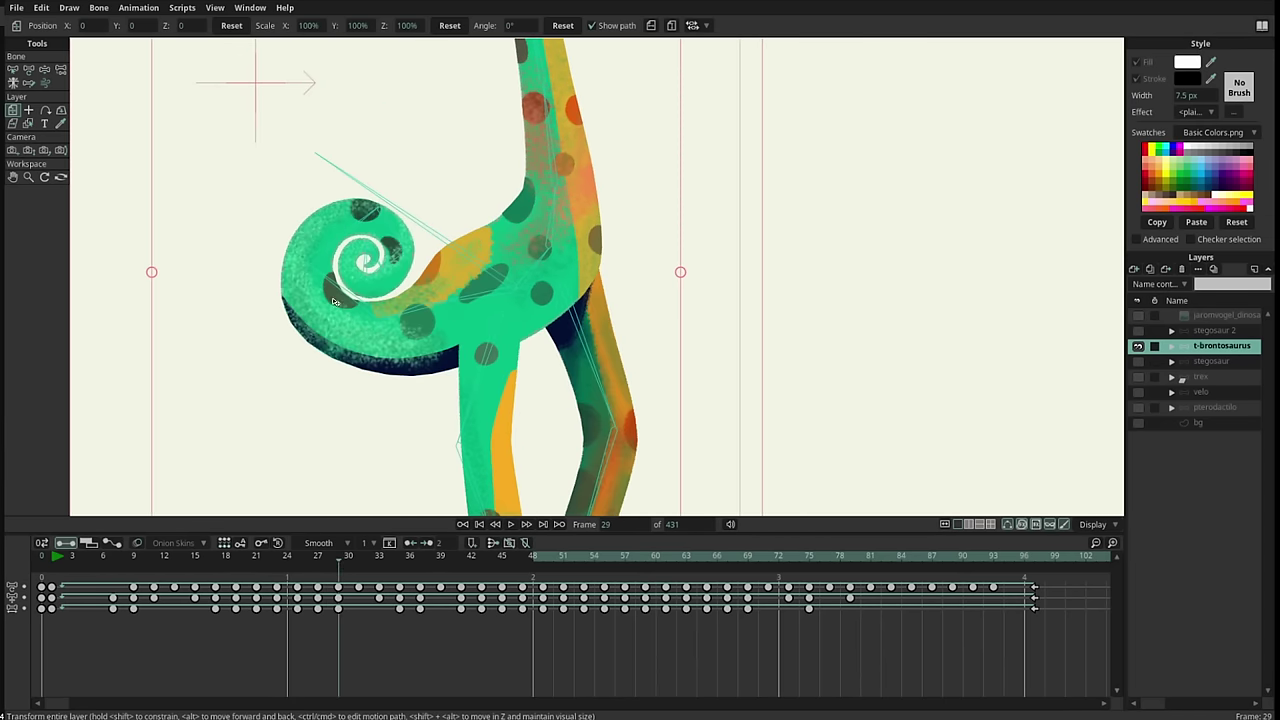
pyautogui.moveTo(328, 573); pyautogui.dragTo(489, 556)
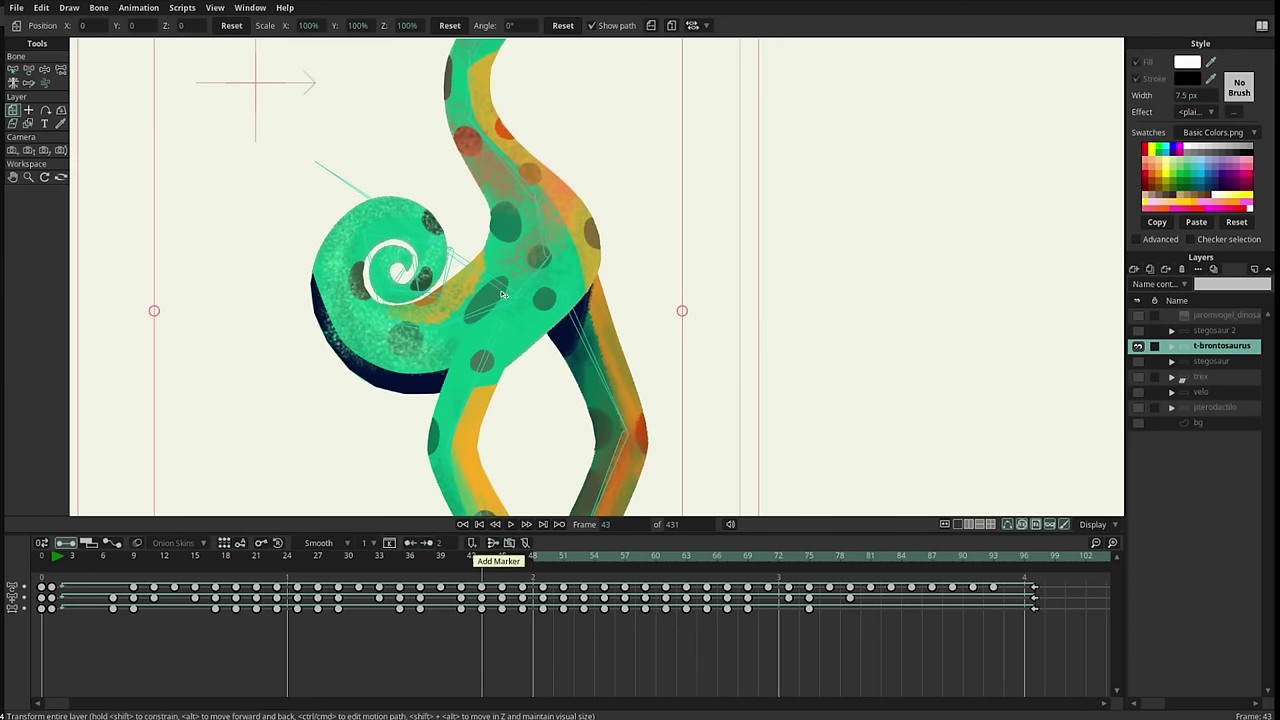
pyautogui.moveTo(72, 558); pyautogui.dragTo(134, 557)
pyautogui.scroll(-3, 476, 390)
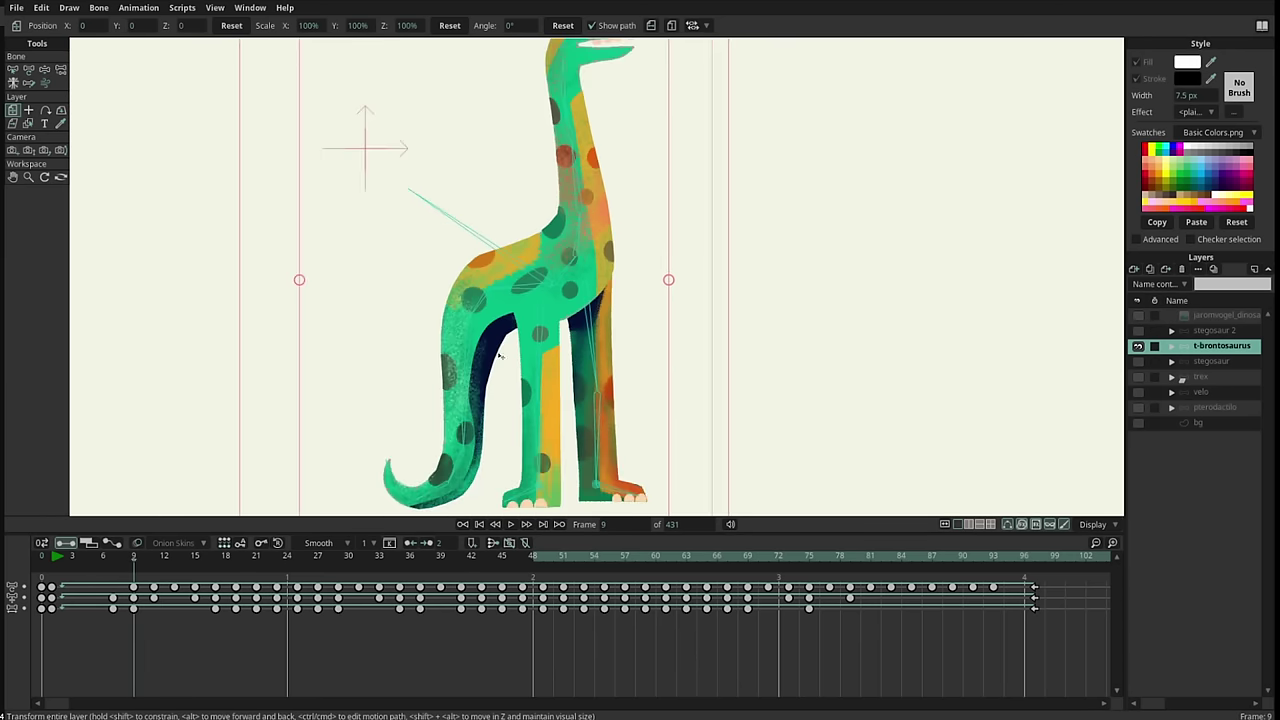
pyautogui.moveTo(459, 354); pyautogui.dragTo(465, 282)
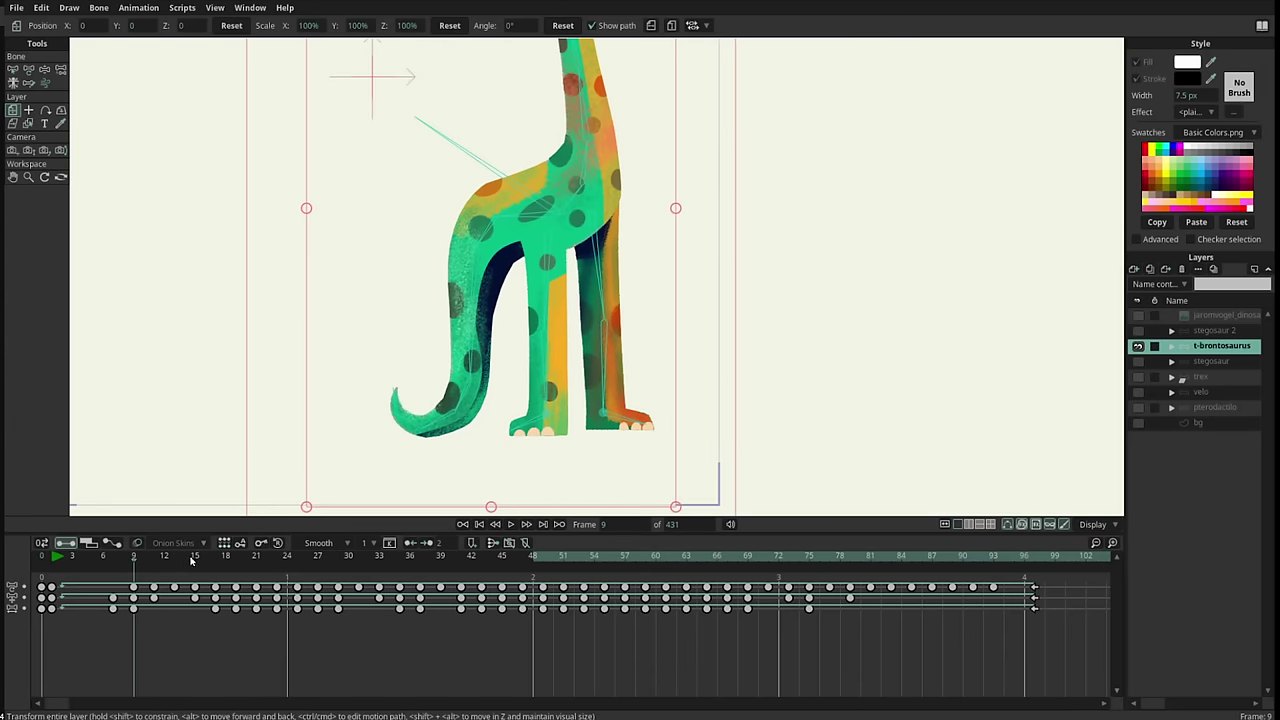
pyautogui.moveTo(191, 561); pyautogui.dragTo(505, 573)
# Select the textured layer of the brontosaurus's curled tail and turn on fading of unselected layers
pyautogui.moveTo(689, 243); pyautogui.dragTo(710, 374)
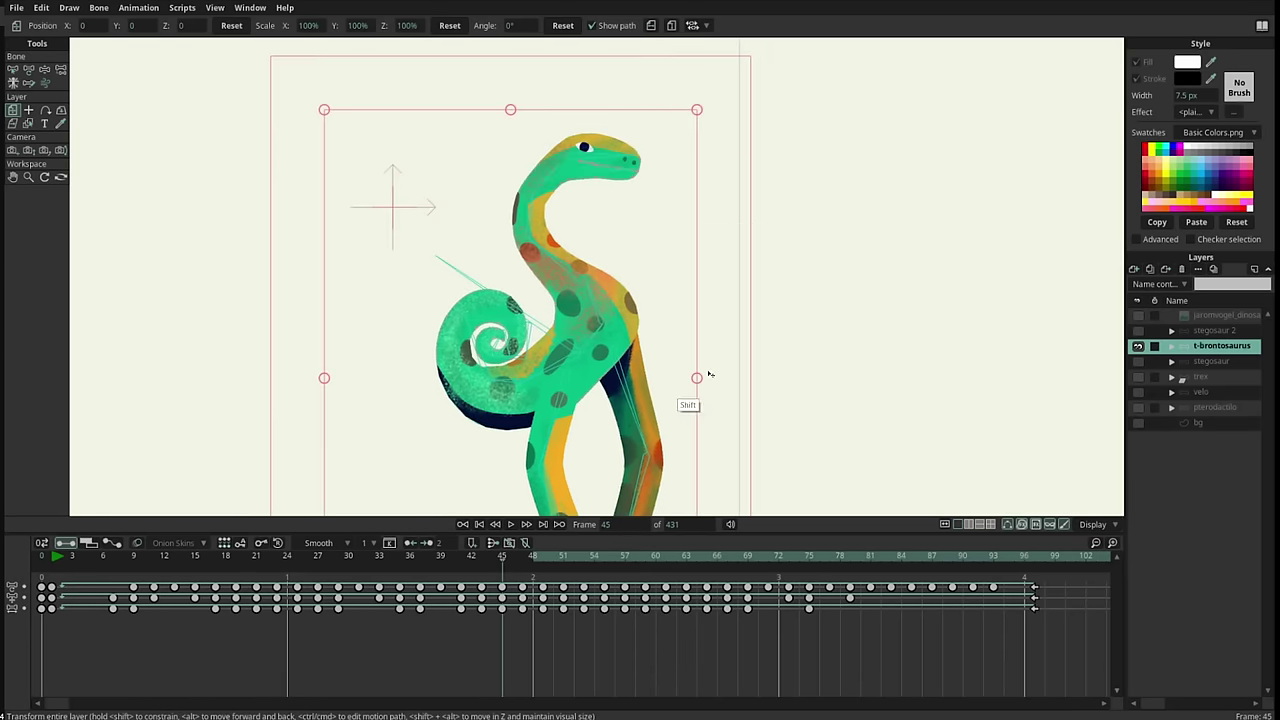
pyautogui.moveTo(607, 392); pyautogui.dragTo(711, 307)
pyautogui.moveTo(532, 411); pyautogui.dragTo(535, 377)
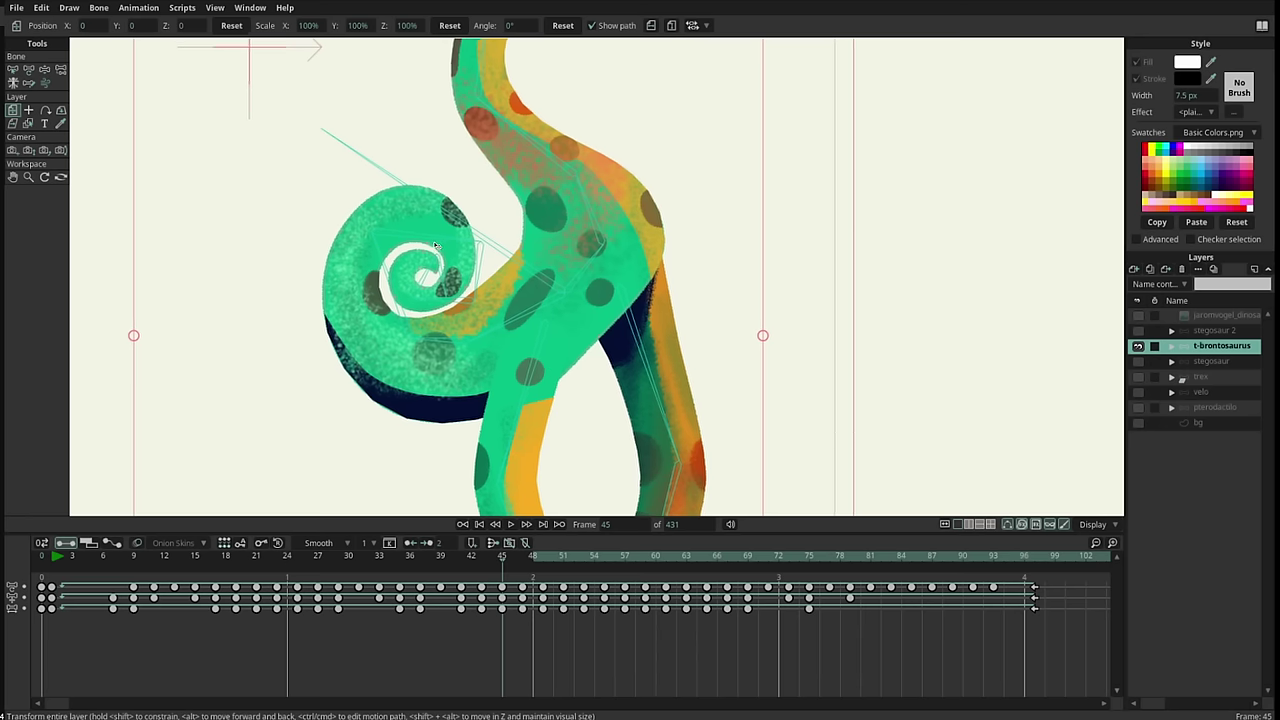
pyautogui.keyDown('ctrl'); pyautogui.keyDown('alt'); pyautogui.click(435, 245); pyautogui.keyUp('alt'); pyautogui.keyUp('ctrl')
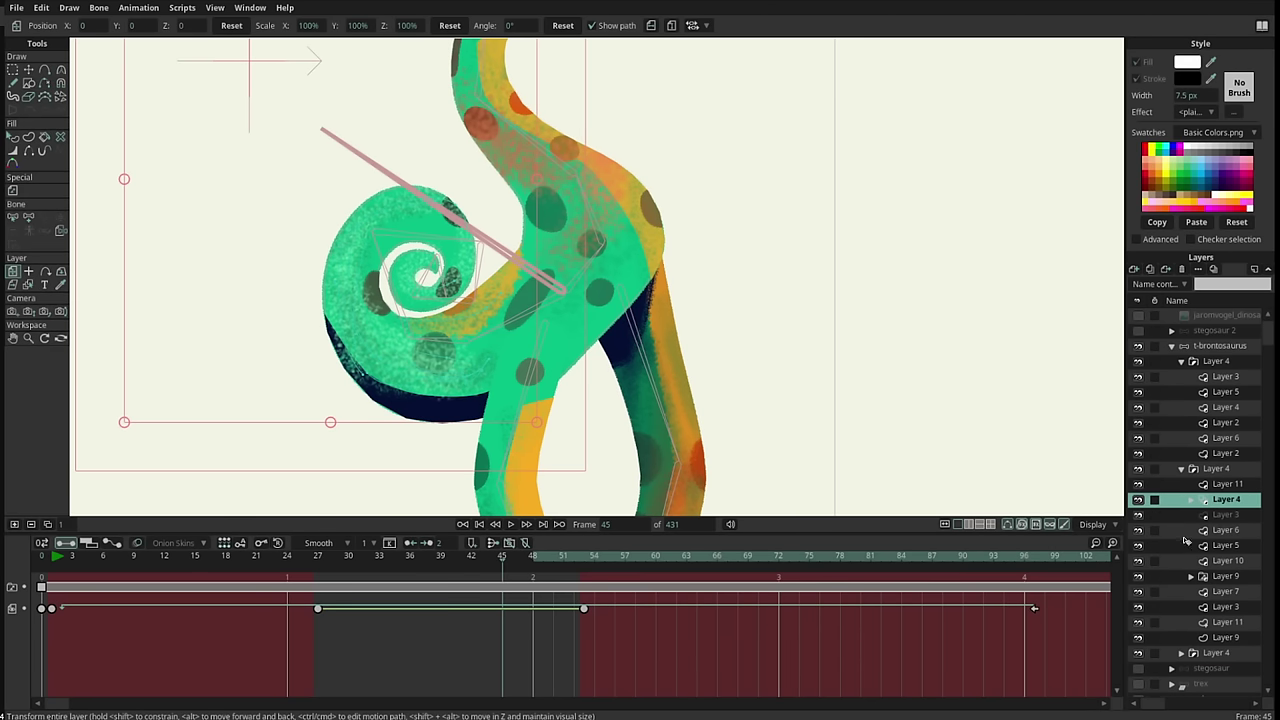
pyautogui.click(1106, 526)
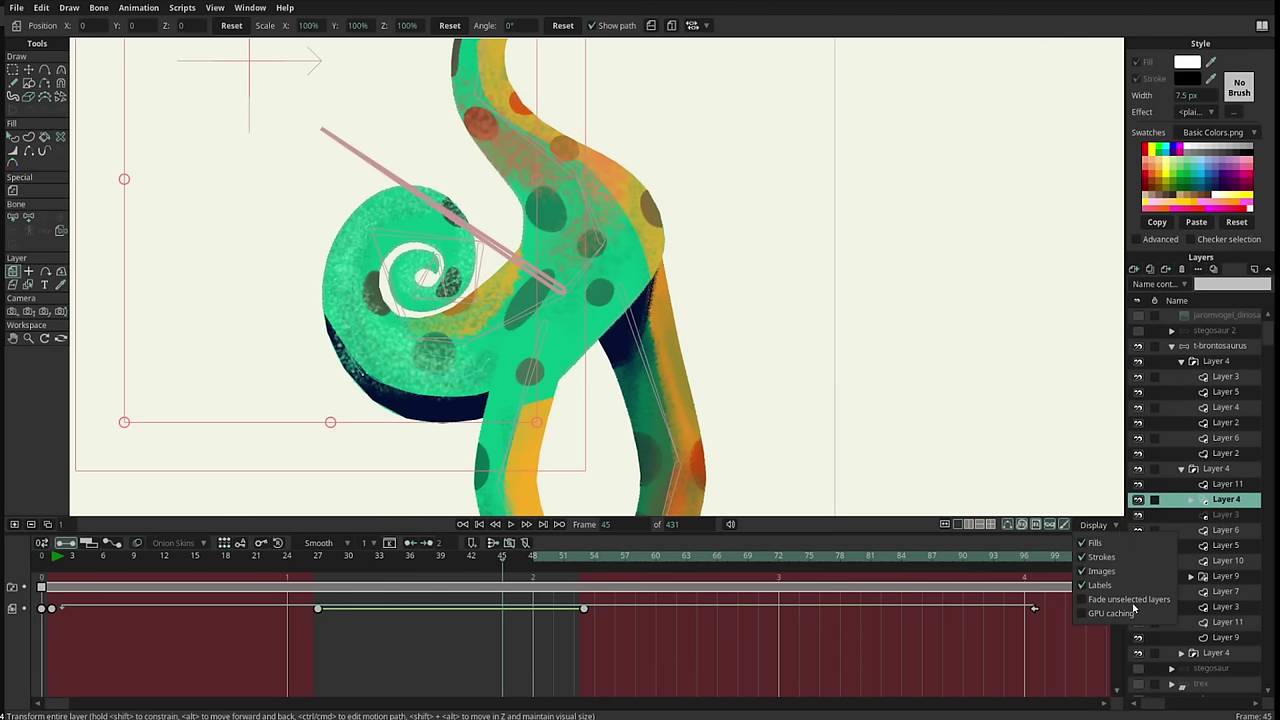
pyautogui.click(1148, 603)
pyautogui.click(1059, 648)
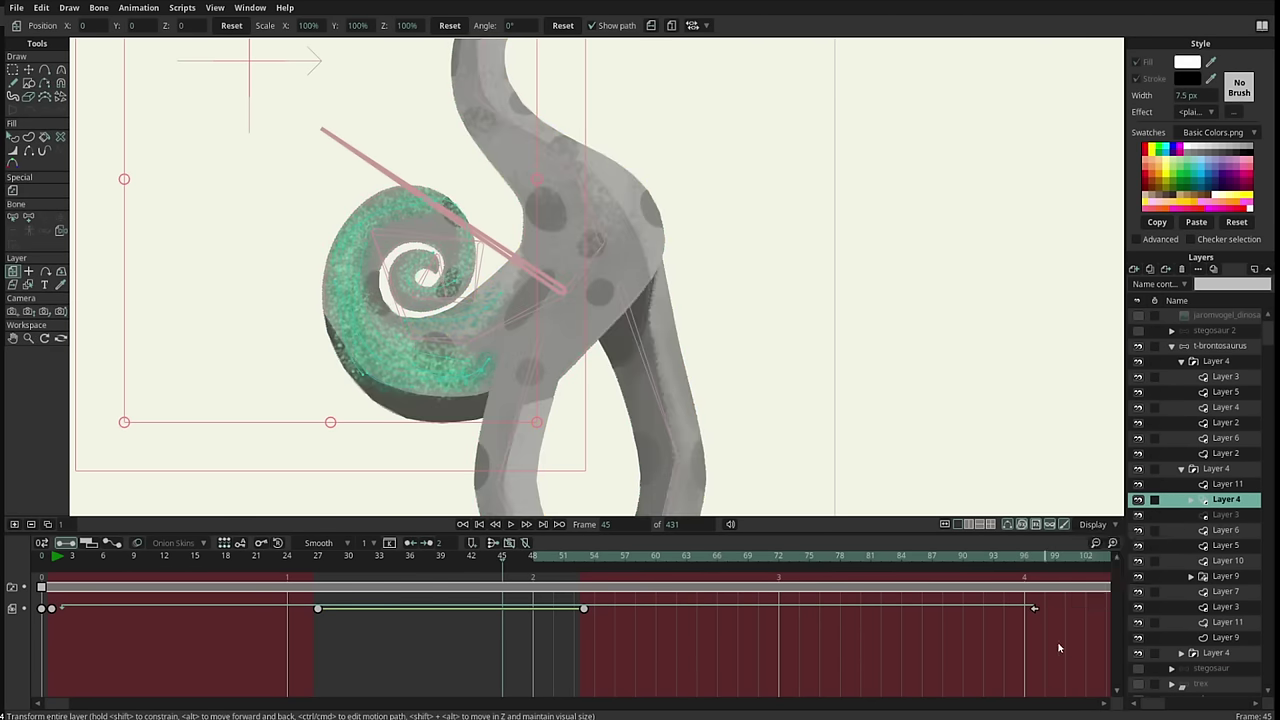
# Select the brontosaurus's body layers one by one to examine which part each draws, ending on the green body Layer 11
pyautogui.click(1226, 622)
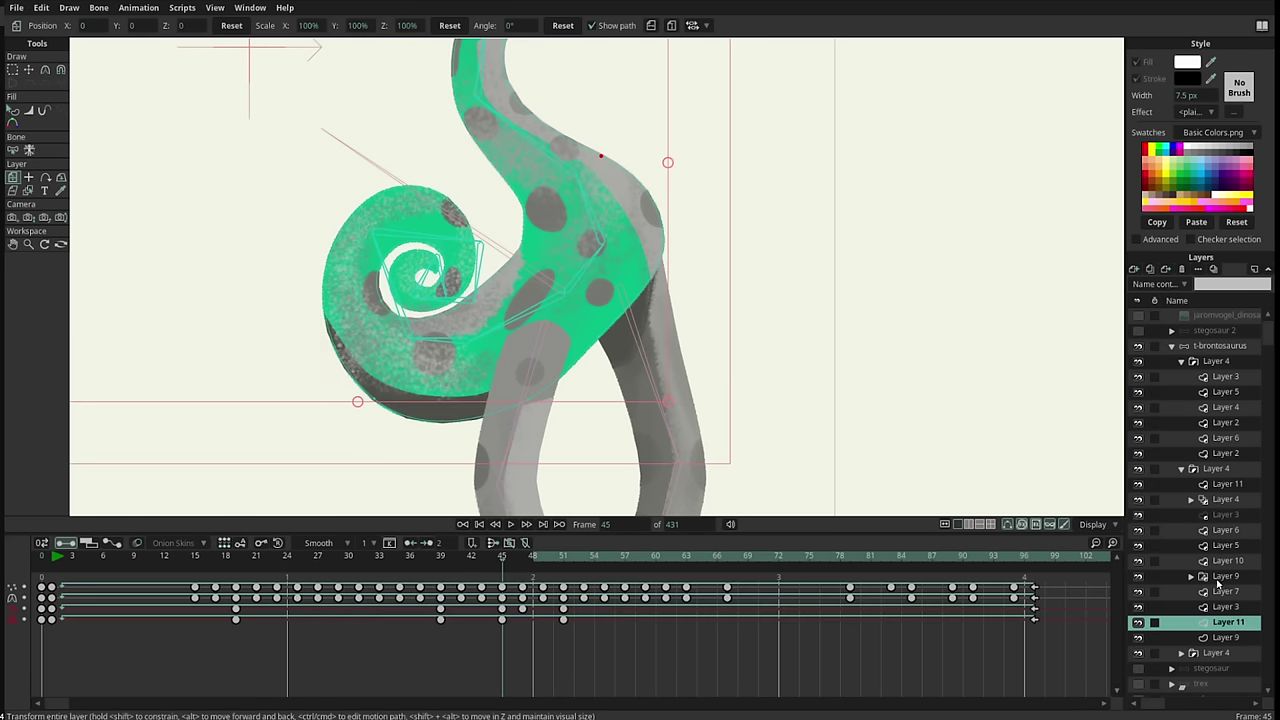
pyautogui.click(1224, 546)
pyautogui.click(1222, 530)
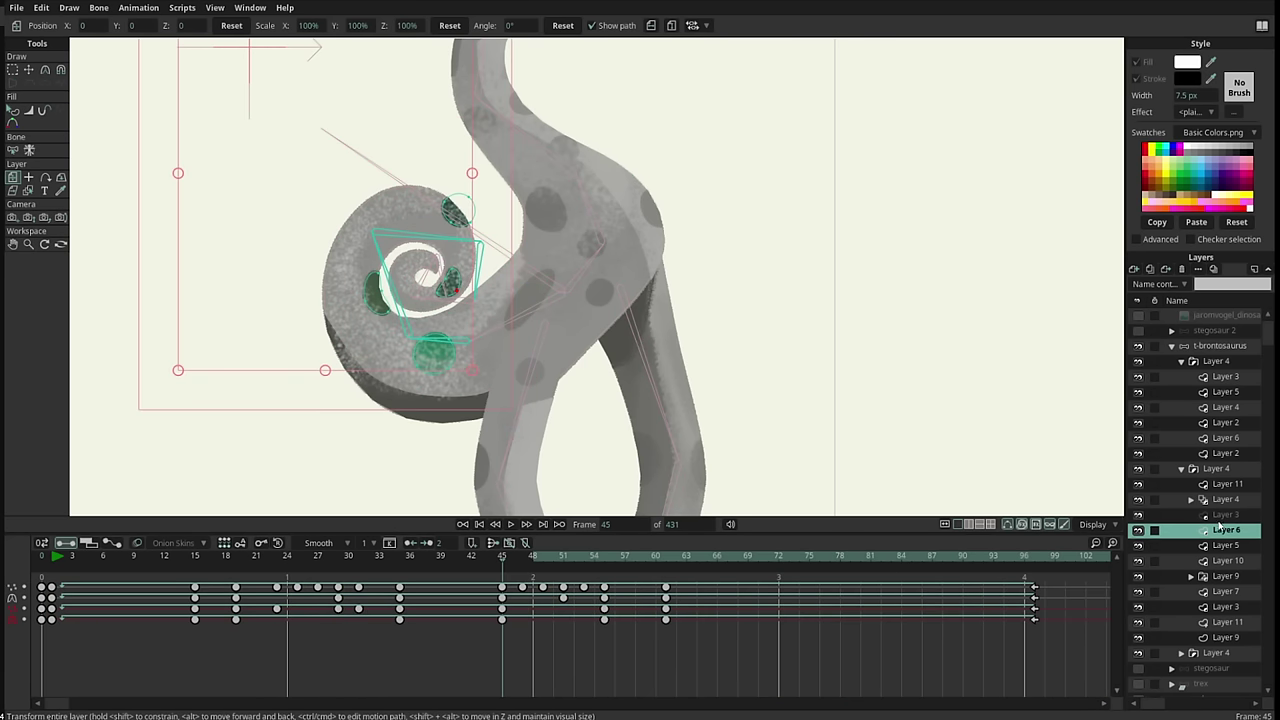
pyautogui.keyDown('alt'); pyautogui.click(433, 236); pyautogui.keyUp('alt')
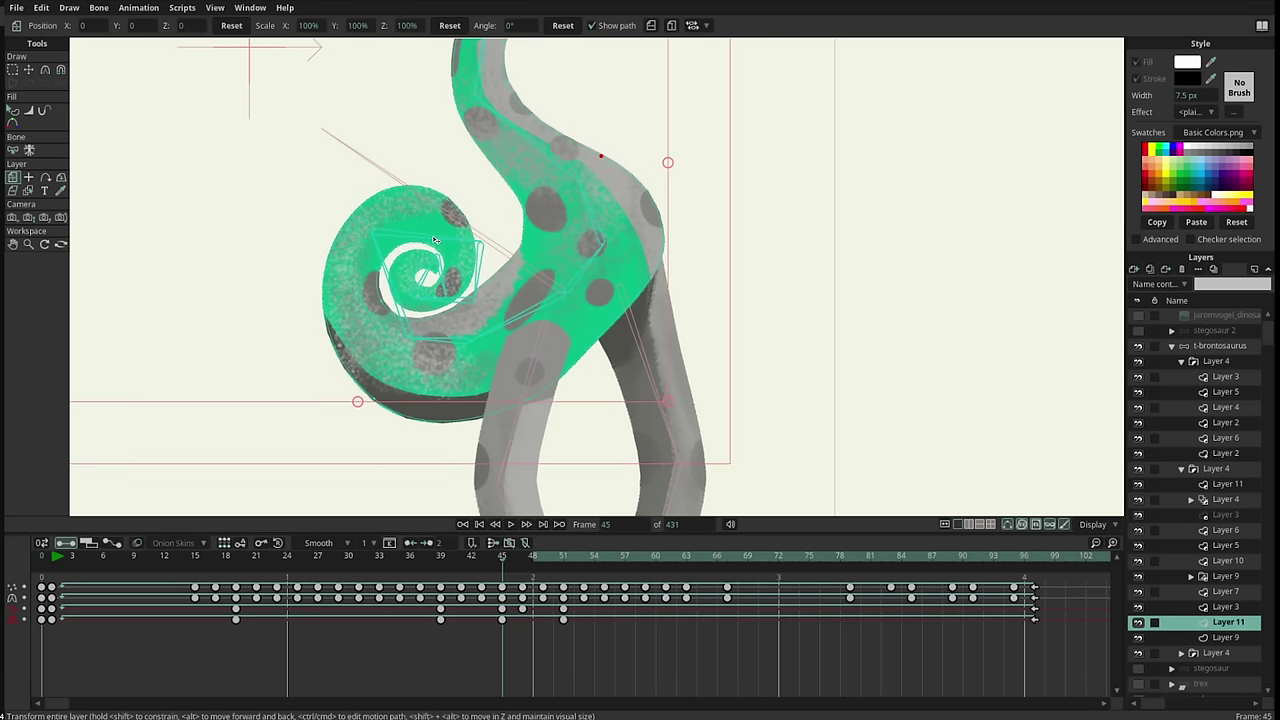
pyautogui.moveTo(596, 238); pyautogui.dragTo(617, 256)
pyautogui.scroll(-2, 735, 247)
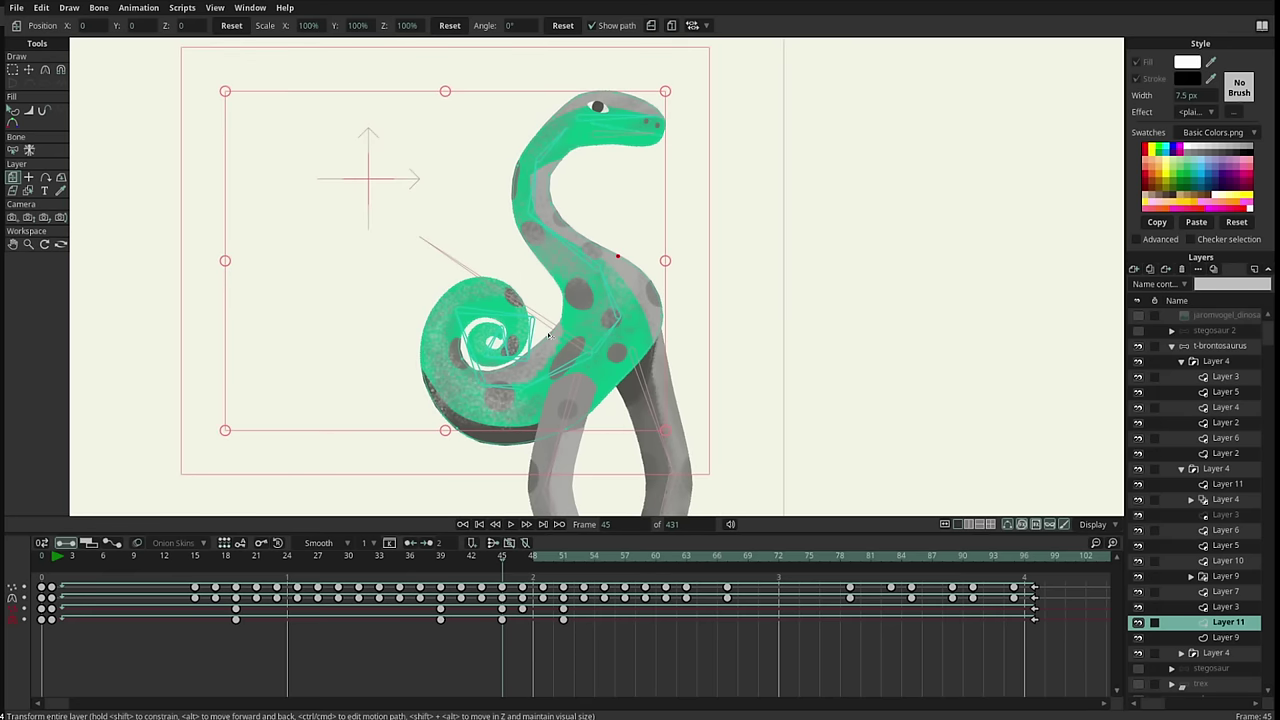
pyautogui.scroll(1, 613, 287)
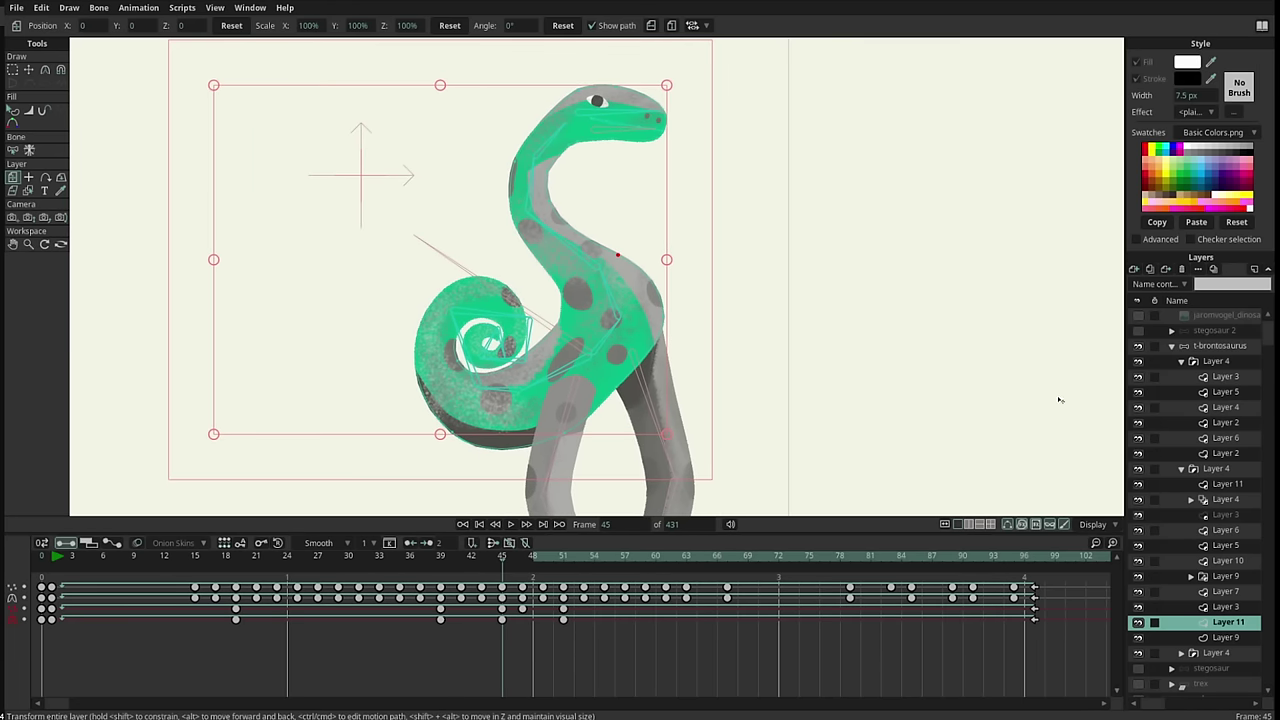
pyautogui.moveTo(584, 246)
pyautogui.mouseDown()
pyautogui.moveTo(588, 224)
pyautogui.moveTo(576, 229)
pyautogui.mouseUp()
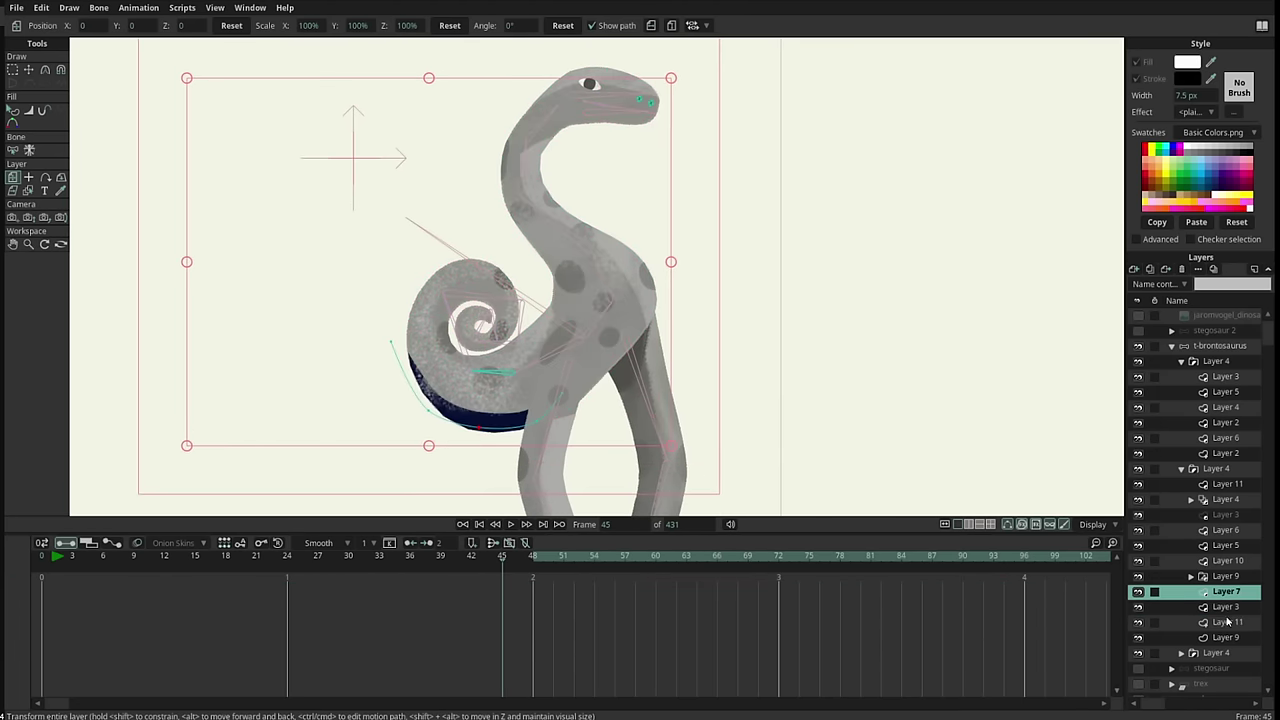
pyautogui.click(1214, 606)
pyautogui.click(1215, 621)
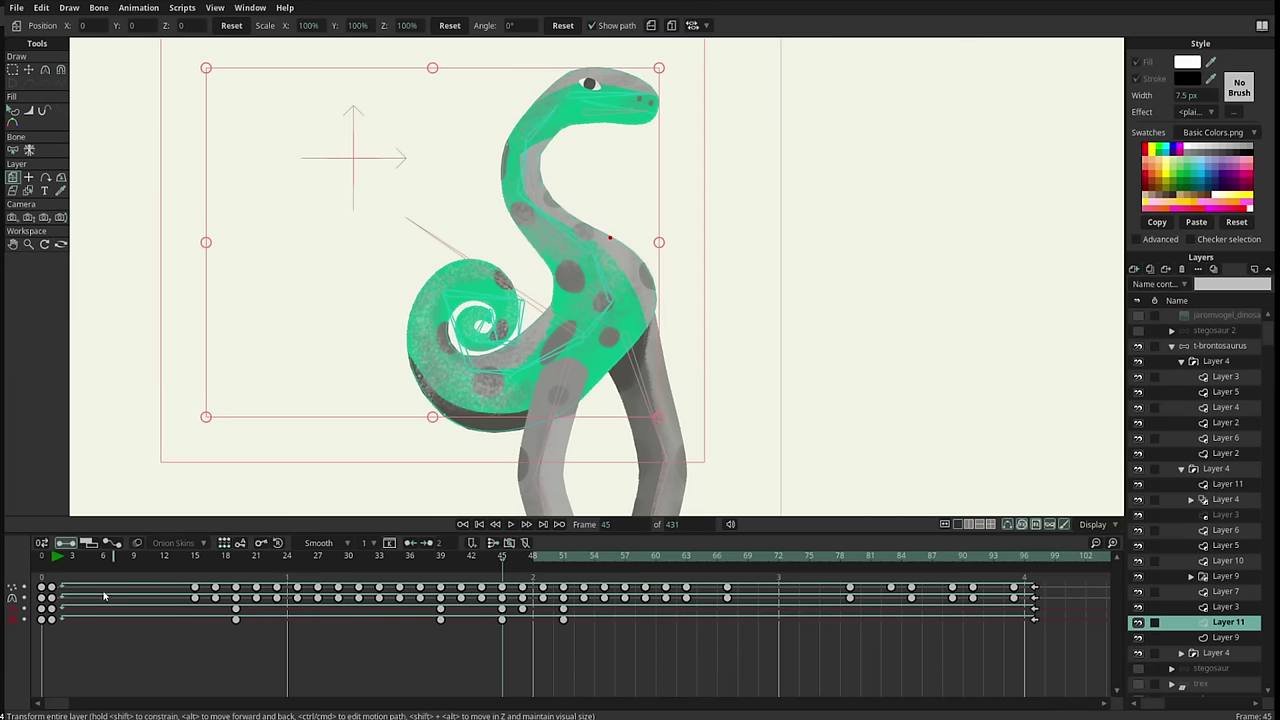
# At frame 34, try reshaping the coiled tail on Layer 11 by adjusting the curvature and position of its points
pyautogui.moveTo(182, 561); pyautogui.dragTo(393, 592)
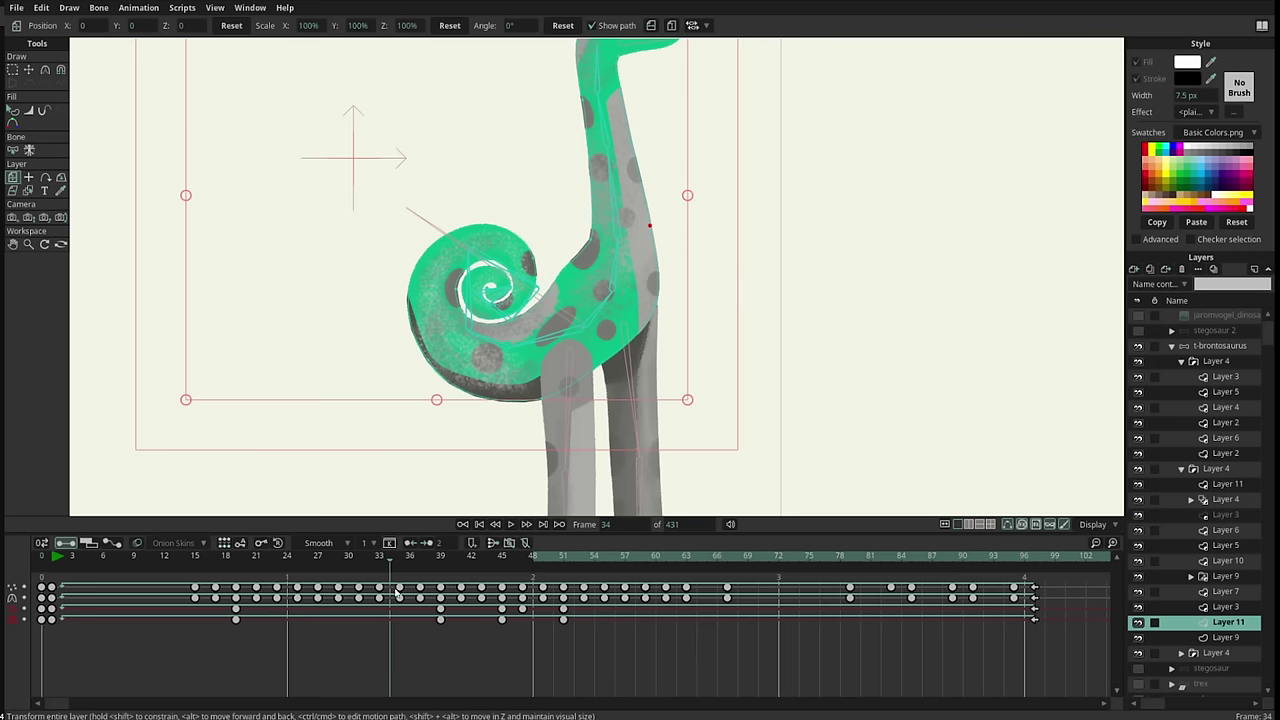
pyautogui.scroll(5, 531, 294)
pyautogui.moveTo(531, 294)
pyautogui.mouseDown()
pyautogui.moveTo(527, 356)
pyautogui.moveTo(572, 297)
pyautogui.moveTo(533, 347)
pyautogui.moveTo(549, 330)
pyautogui.moveTo(560, 223)
pyautogui.moveTo(529, 278)
pyautogui.moveTo(576, 191)
pyautogui.moveTo(523, 273)
pyautogui.moveTo(531, 250)
pyautogui.moveTo(880, 294)
pyautogui.moveTo(446, 288)
pyautogui.moveTo(419, 327)
pyautogui.mouseUp()
pyautogui.scroll(1, 480, 420)
pyautogui.press('c')
pyautogui.press('t')
pyautogui.press('c')
pyautogui.press('t')
# Try changing the line width along the coiled tail, and readjust its point's curvature and position at frame 34
pyautogui.press('w')
pyautogui.scroll(3, 626, 306)
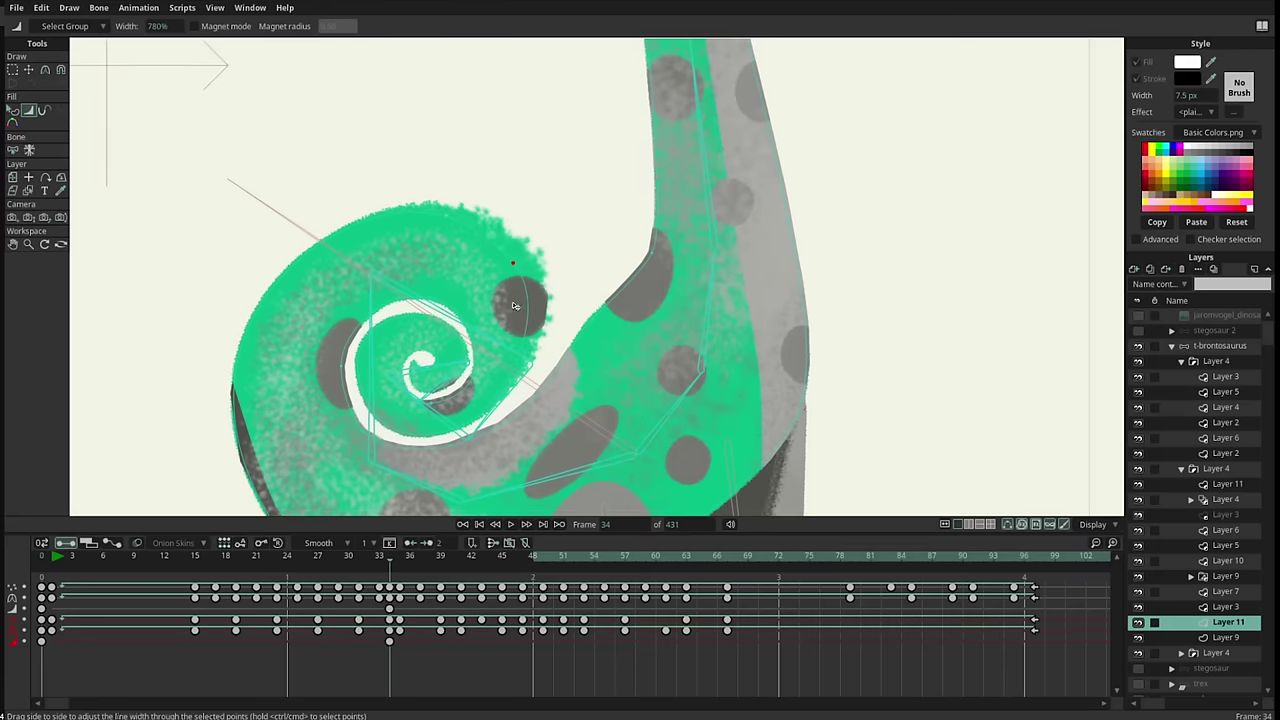
pyautogui.press('c')
pyautogui.moveTo(549, 342); pyautogui.dragTo(518, 288)
pyautogui.press('t')
pyautogui.scroll(-3, 738, 314)
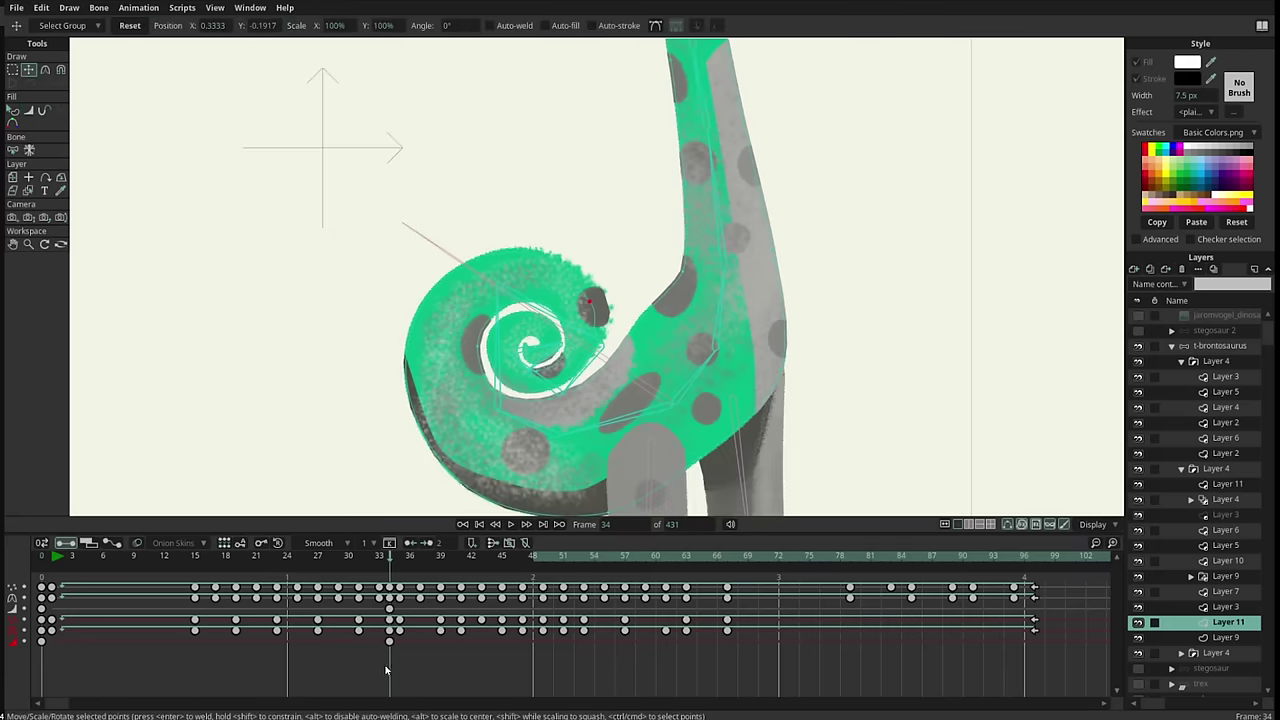
# Scrub through the brontosaurus's animation up to frame 83 to examine how the whole tail curls and uncurls
pyautogui.click(227, 568)
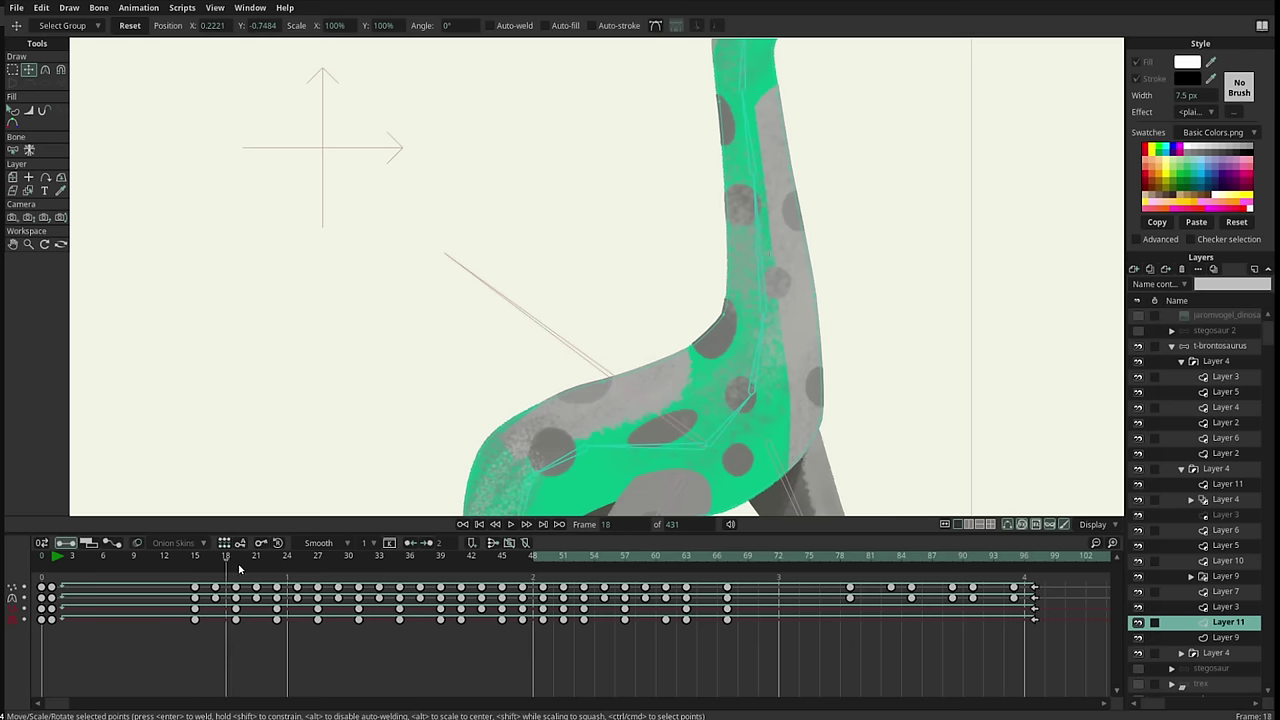
pyautogui.scroll(-4, 745, 228)
pyautogui.moveTo(604, 314); pyautogui.dragTo(594, 178)
pyautogui.scroll(-3, 594, 178)
pyautogui.moveTo(266, 561); pyautogui.dragTo(552, 590)
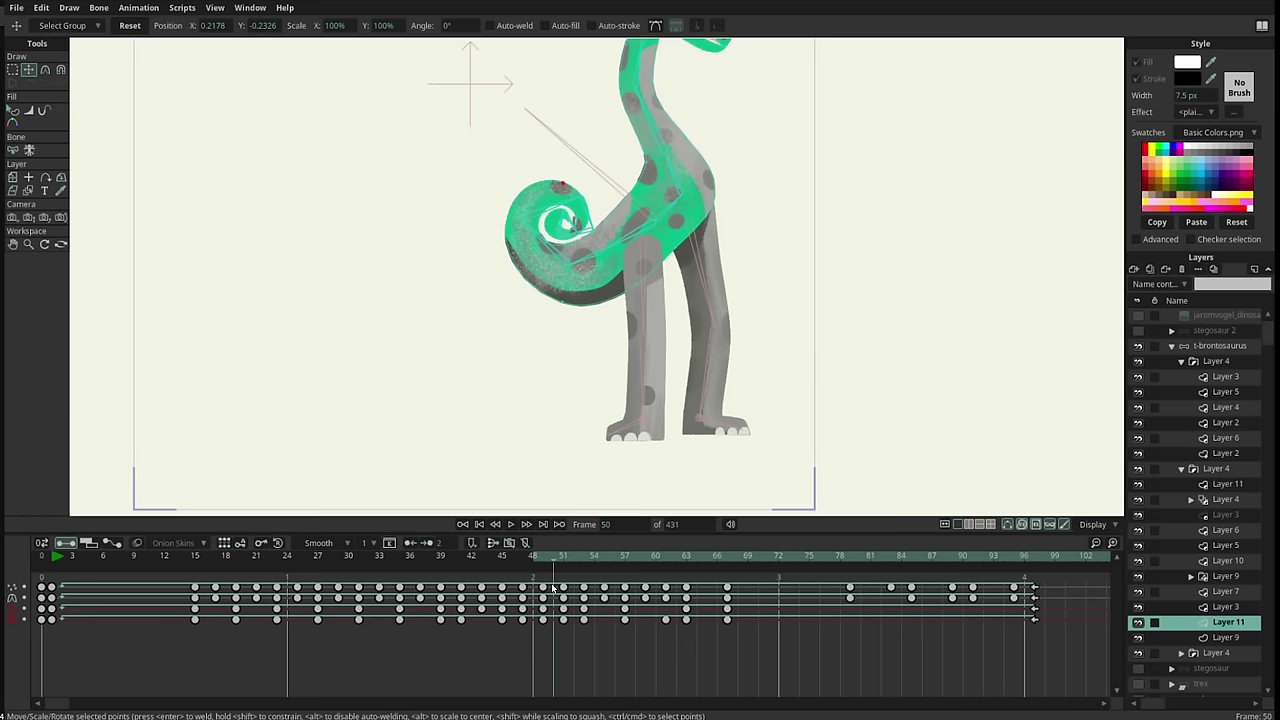
pyautogui.moveTo(155, 561); pyautogui.dragTo(90, 598)
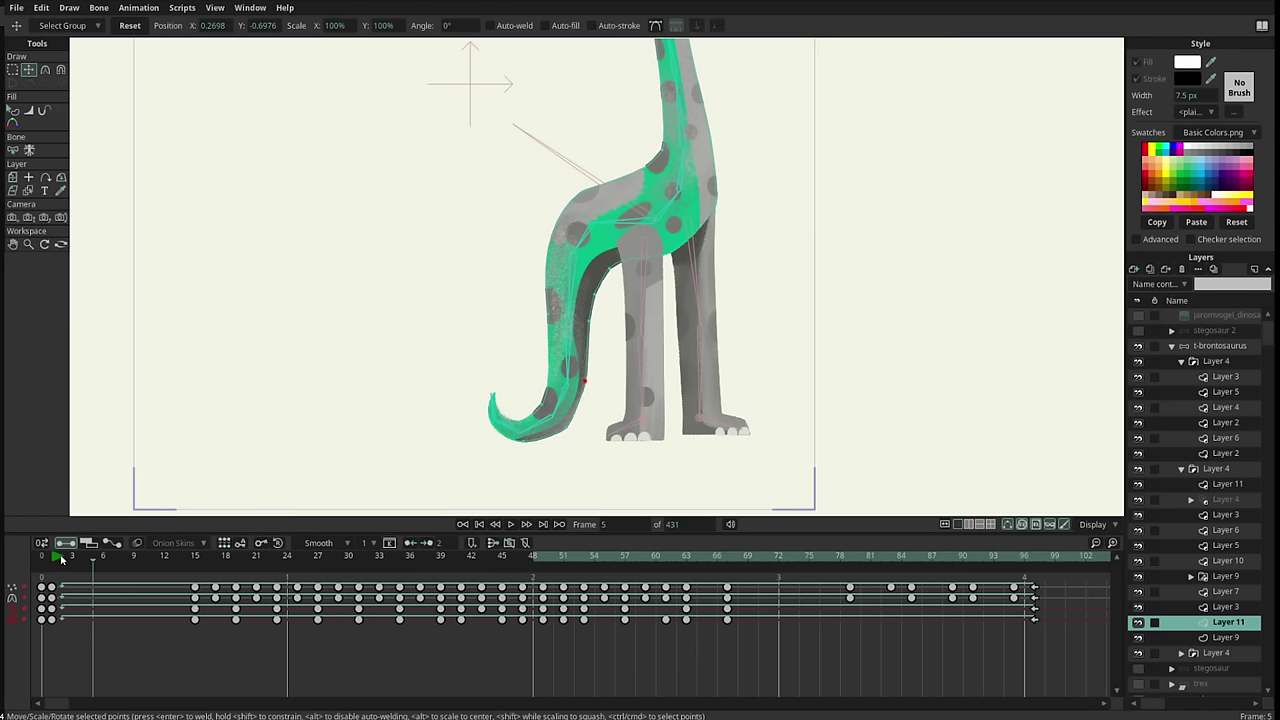
pyautogui.moveTo(56, 561); pyautogui.dragTo(900, 563)
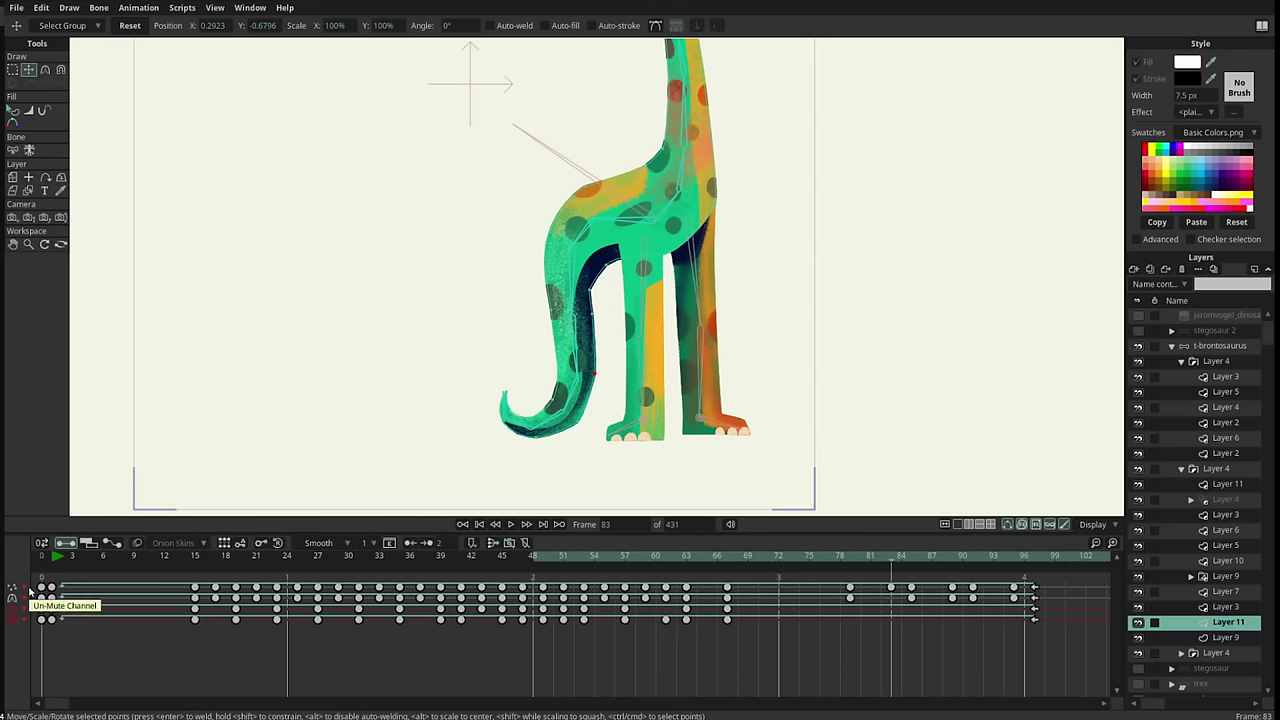
pyautogui.click(25, 588)
# Close the dinosaurs document without saving, and bring up the robot scene at frame 1
pyautogui.hotkey('ctrl', 'w')
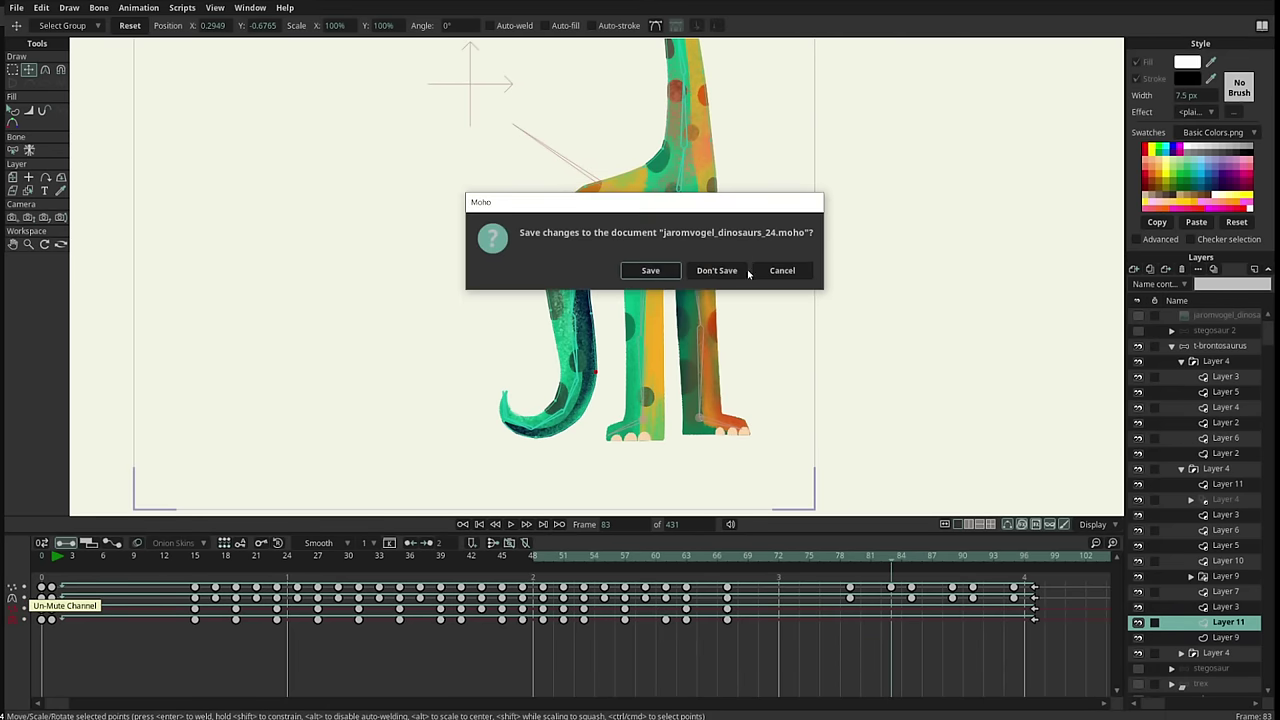
pyautogui.click(740, 272)
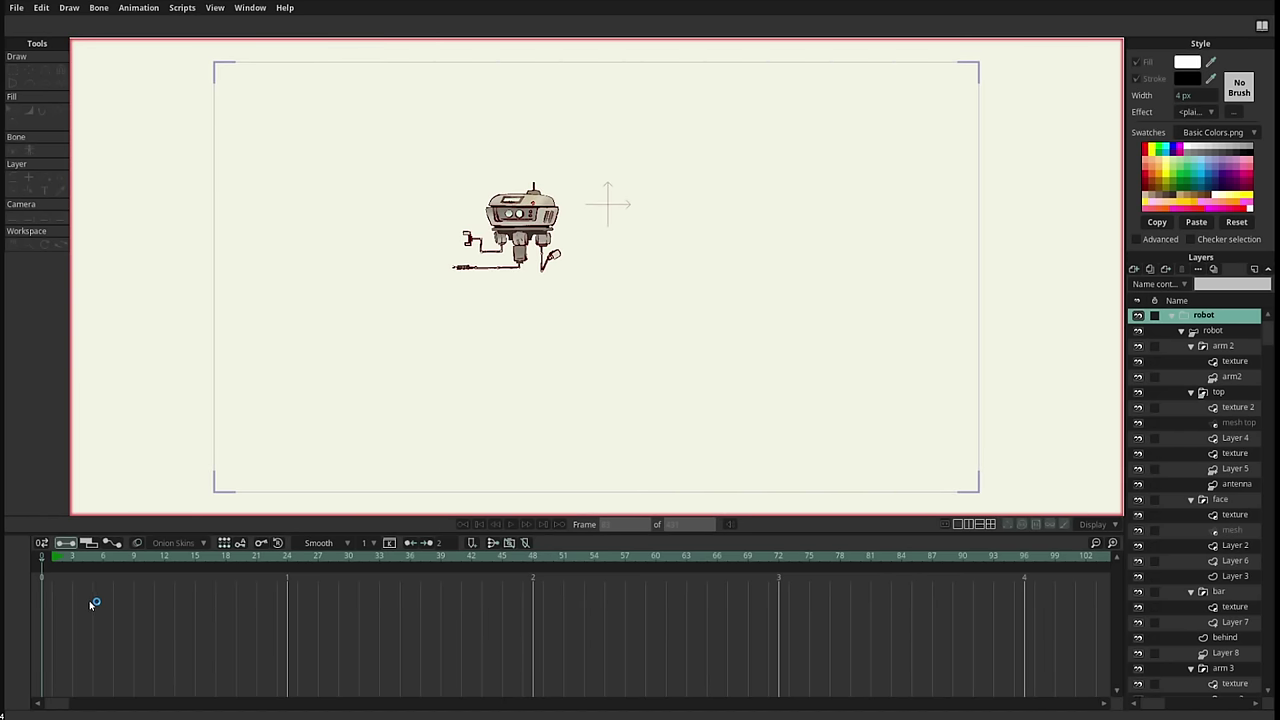
pyautogui.click(57, 565)
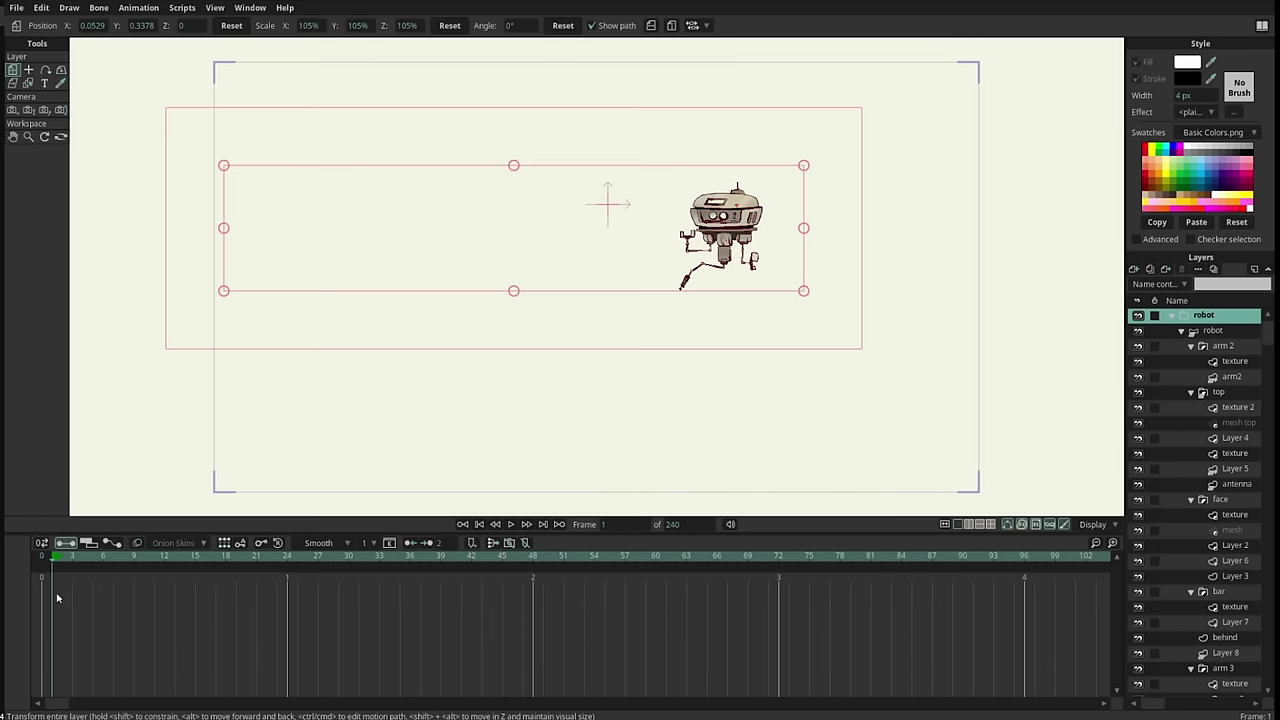
# Scrub through the robot's animation in both directions to examine how its body and arms turn, finishing at frame 71
pyautogui.scroll(5, 706, 390)
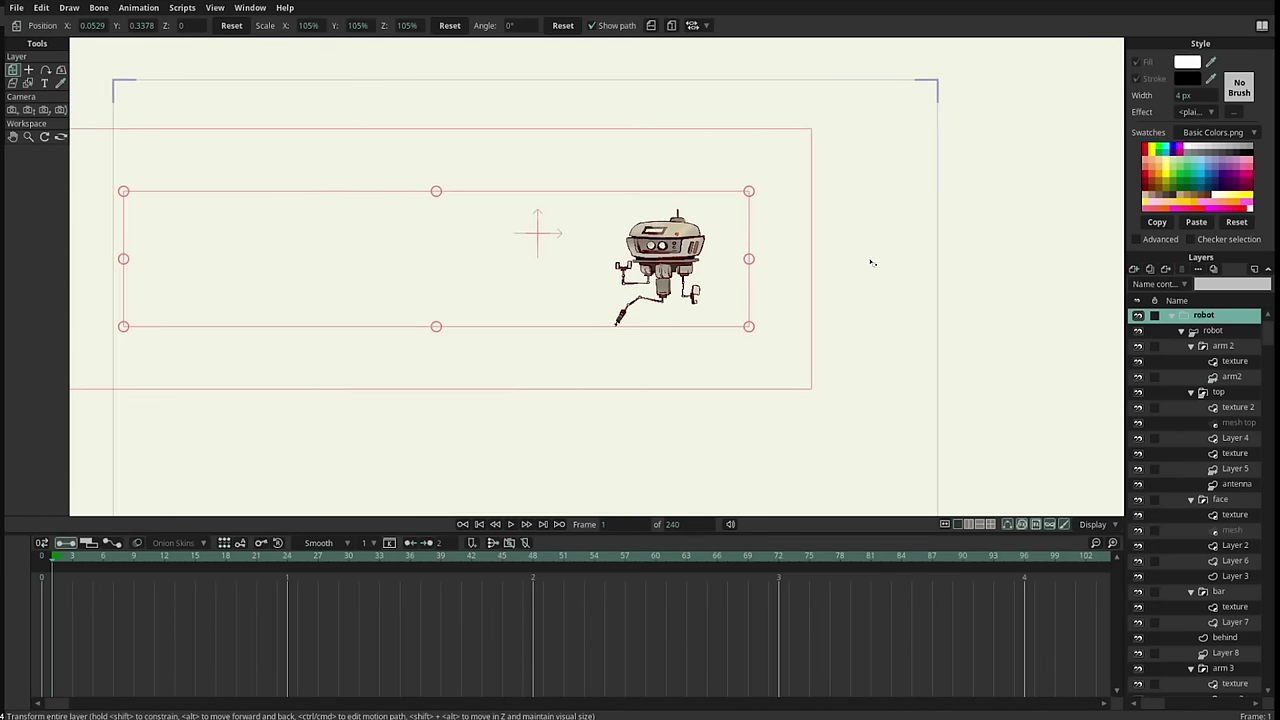
pyautogui.moveTo(737, 287); pyautogui.dragTo(862, 288)
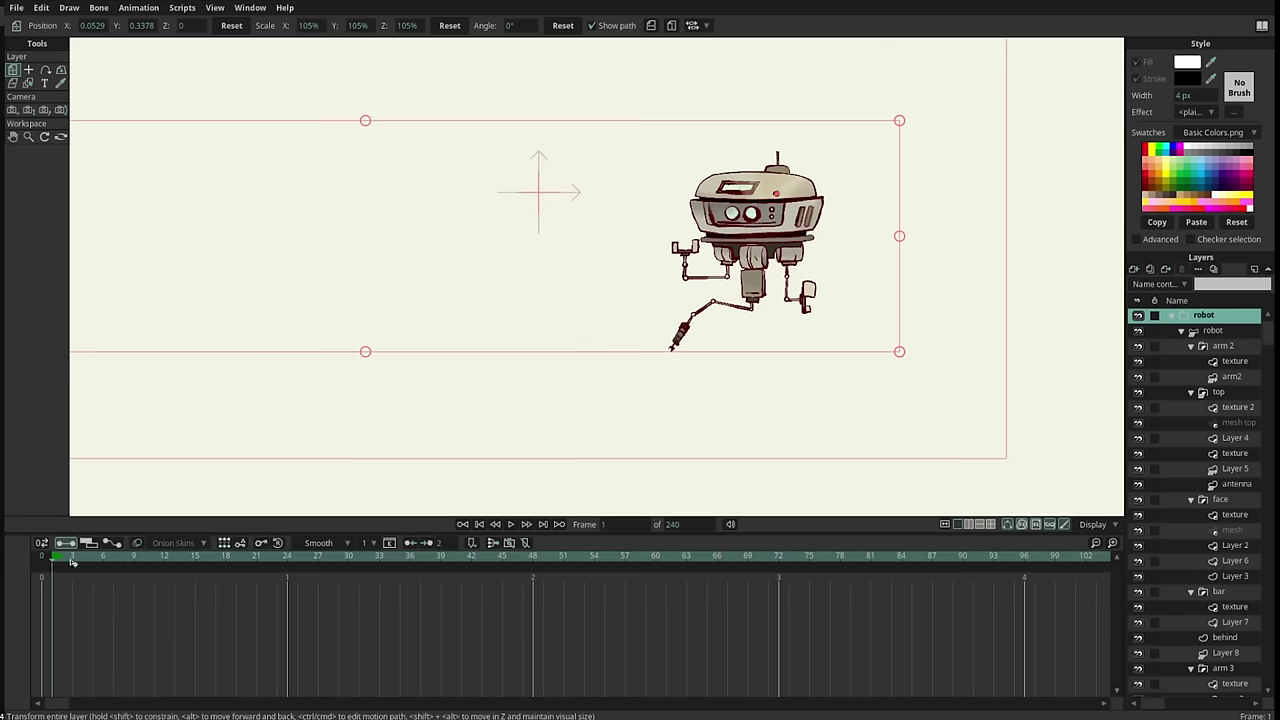
pyautogui.moveTo(67, 560); pyautogui.dragTo(1066, 561)
pyautogui.moveTo(895, 608); pyautogui.dragTo(445, 614)
pyautogui.hscroll(3, 643, 624)
pyautogui.moveTo(374, 564); pyautogui.dragTo(514, 582)
pyautogui.moveTo(774, 634); pyautogui.dragTo(604, 616)
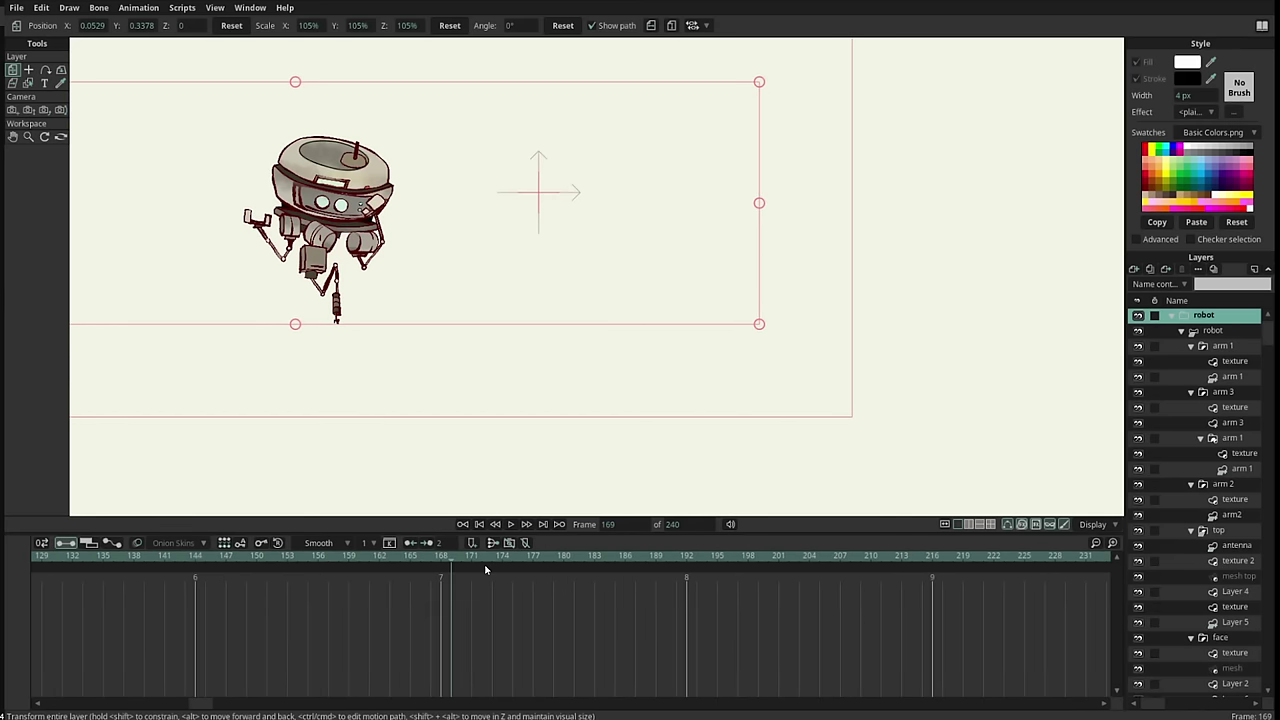
pyautogui.moveTo(485, 565); pyautogui.dragTo(660, 568)
pyautogui.moveTo(200, 703); pyautogui.dragTo(125, 703)
pyautogui.click(133, 560)
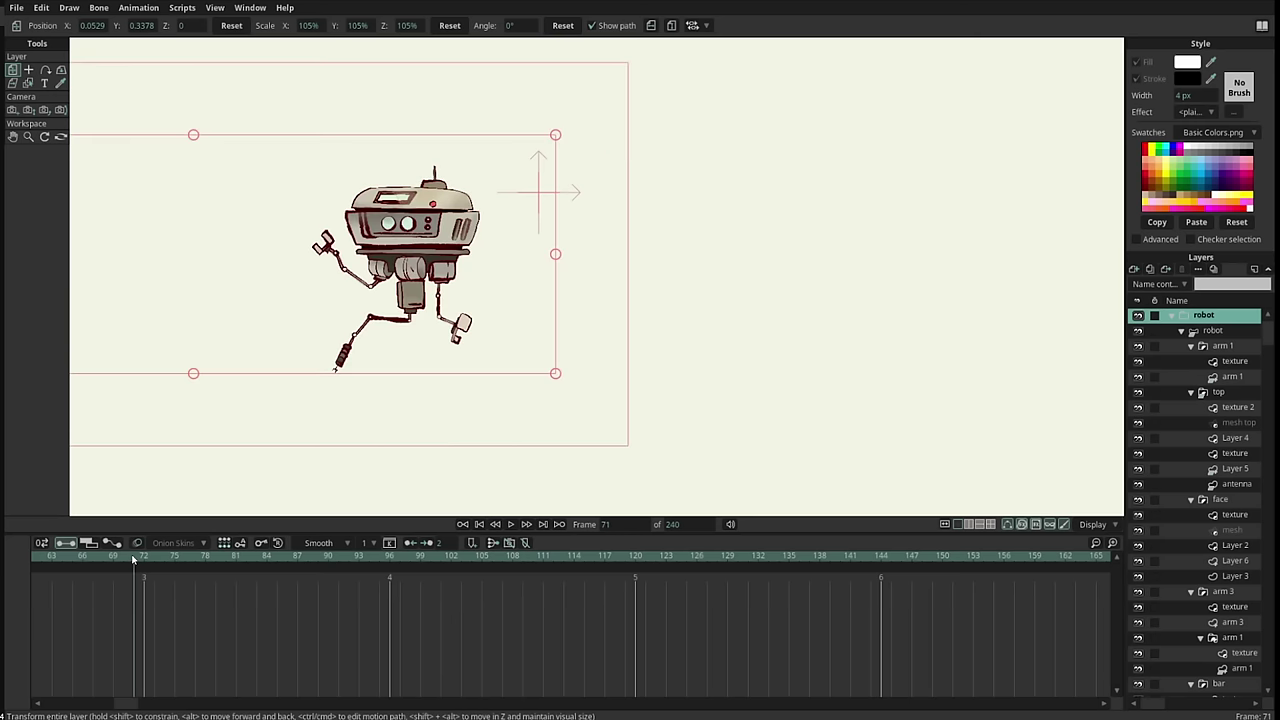
# Play the robot's animation from frame 71 to view it up close, and stop playback at frame 135
pyautogui.press('space')
pyautogui.press('space')
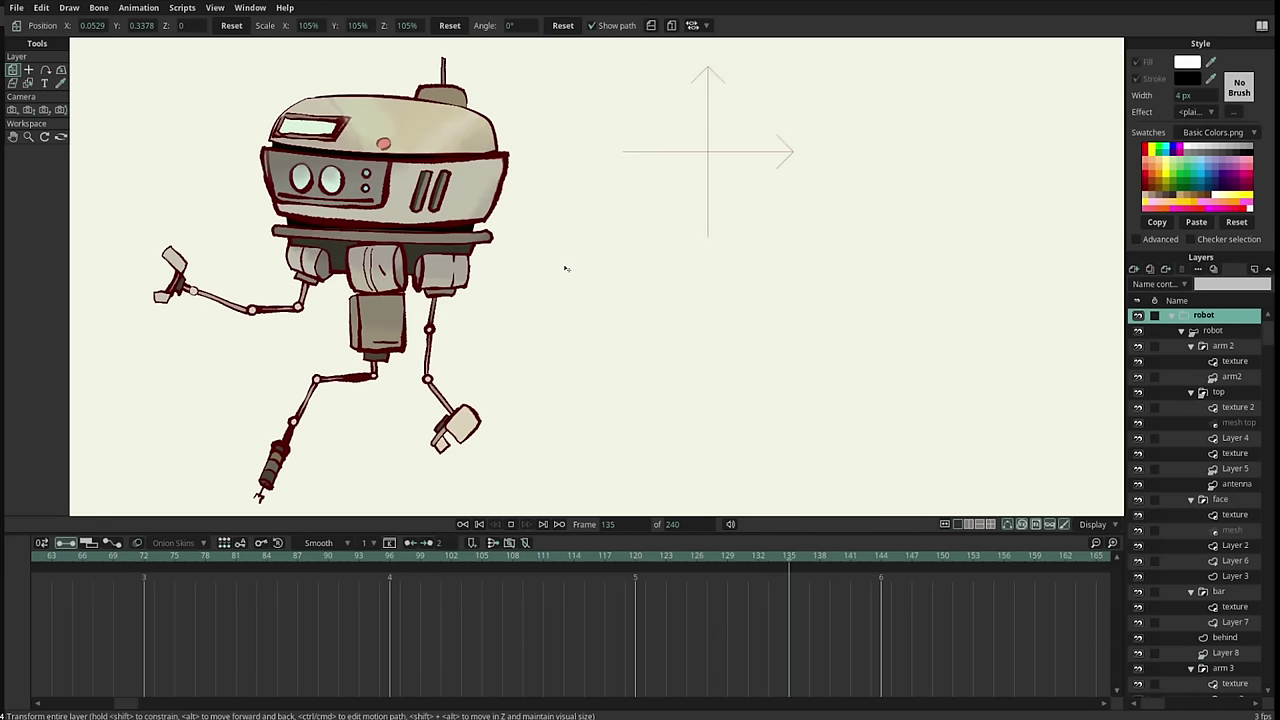
pyautogui.moveTo(641, 250); pyautogui.dragTo(703, 237)
pyautogui.press('space')
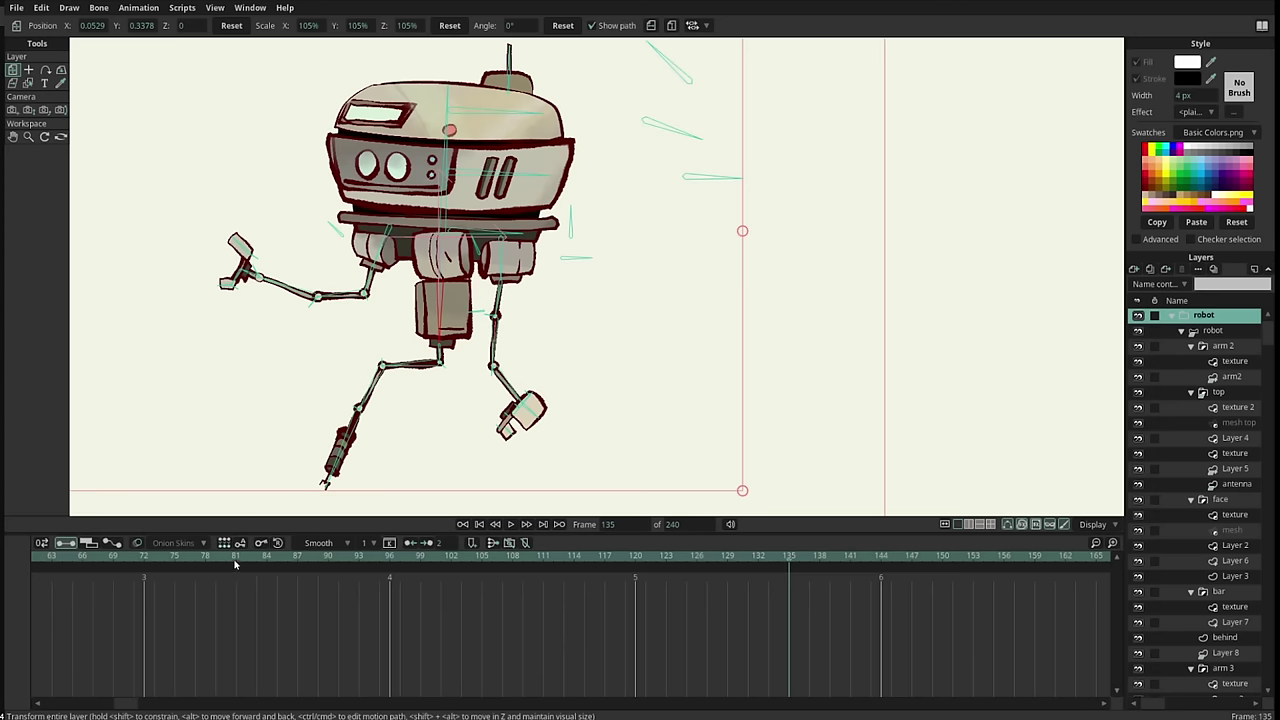
# On the nested robot bone layer at frame 59, rotate the upper two control bones beside the robot's head
pyautogui.press('Down')
pyautogui.moveTo(129, 701); pyautogui.dragTo(101, 698)
pyautogui.click(282, 563)
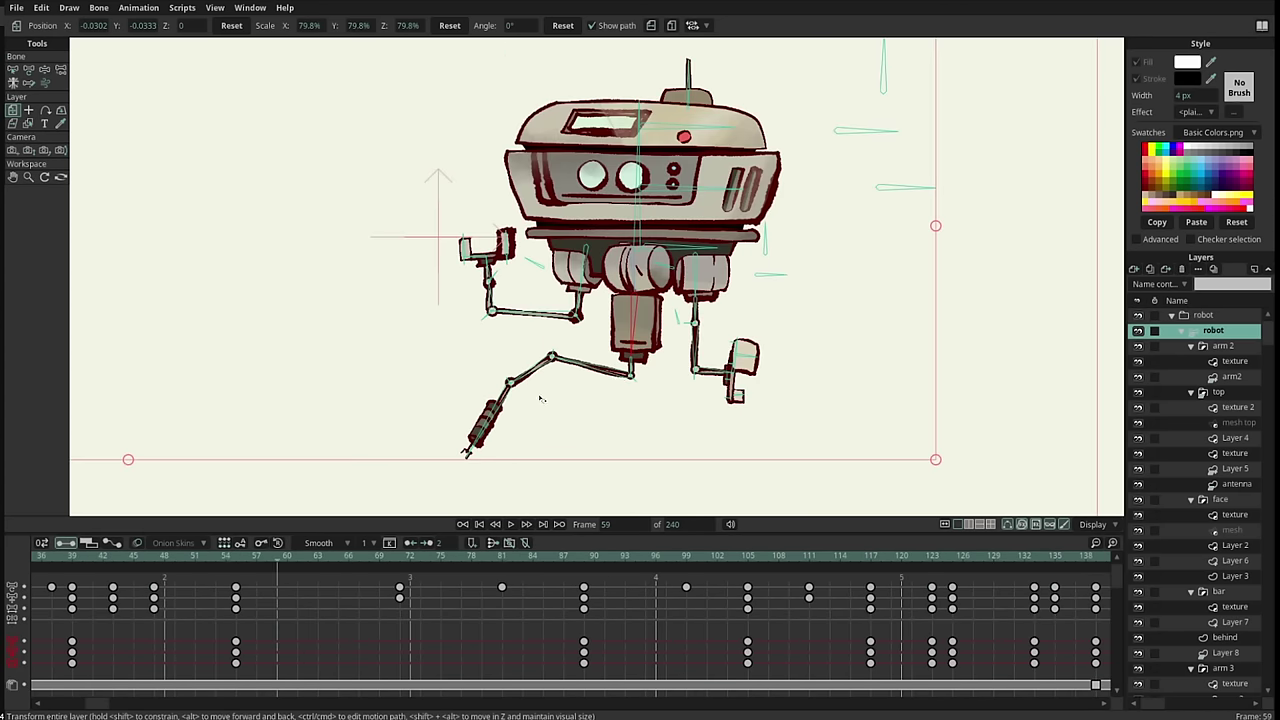
pyautogui.moveTo(865, 240); pyautogui.dragTo(731, 274)
pyautogui.press('z')
pyautogui.moveTo(748, 92)
pyautogui.mouseDown()
pyautogui.moveTo(811, 100)
pyautogui.moveTo(712, 83)
pyautogui.moveTo(766, 76)
pyautogui.mouseUp()
pyautogui.click(749, 174)
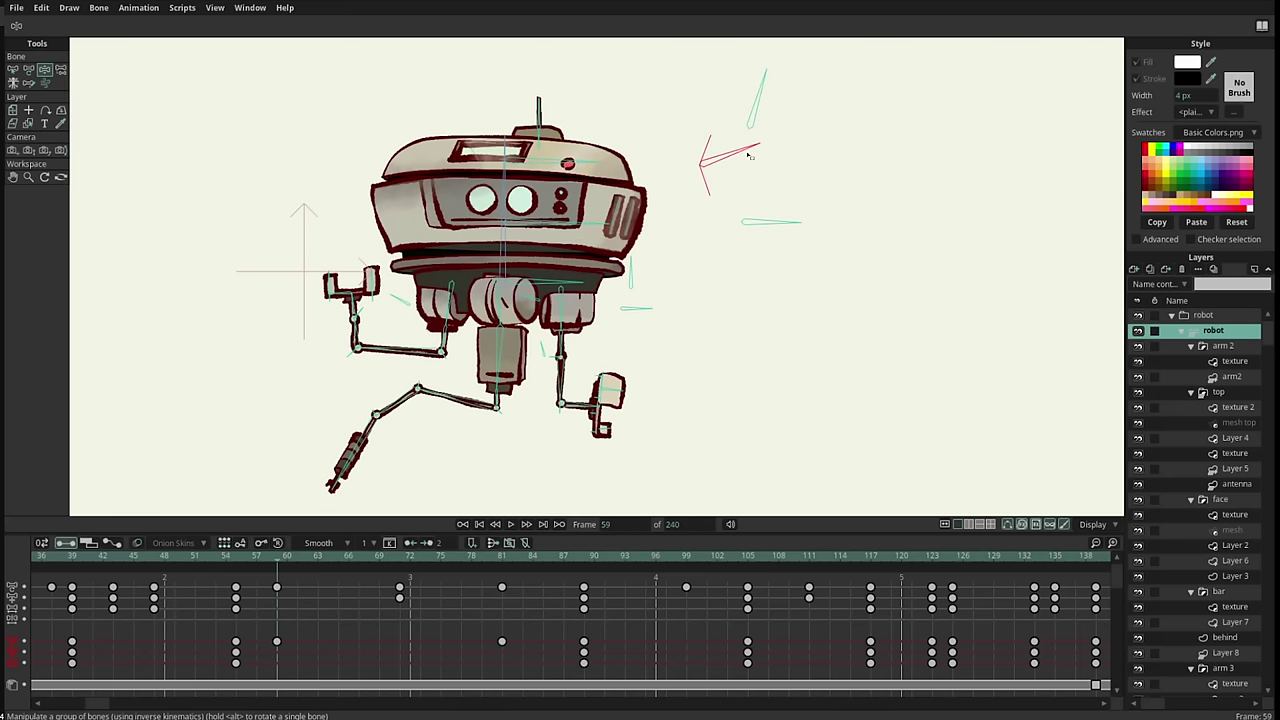
pyautogui.moveTo(749, 174)
pyautogui.mouseDown()
pyautogui.moveTo(750, 214)
pyautogui.moveTo(748, 127)
pyautogui.moveTo(762, 205)
pyautogui.moveTo(743, 152)
pyautogui.mouseUp()
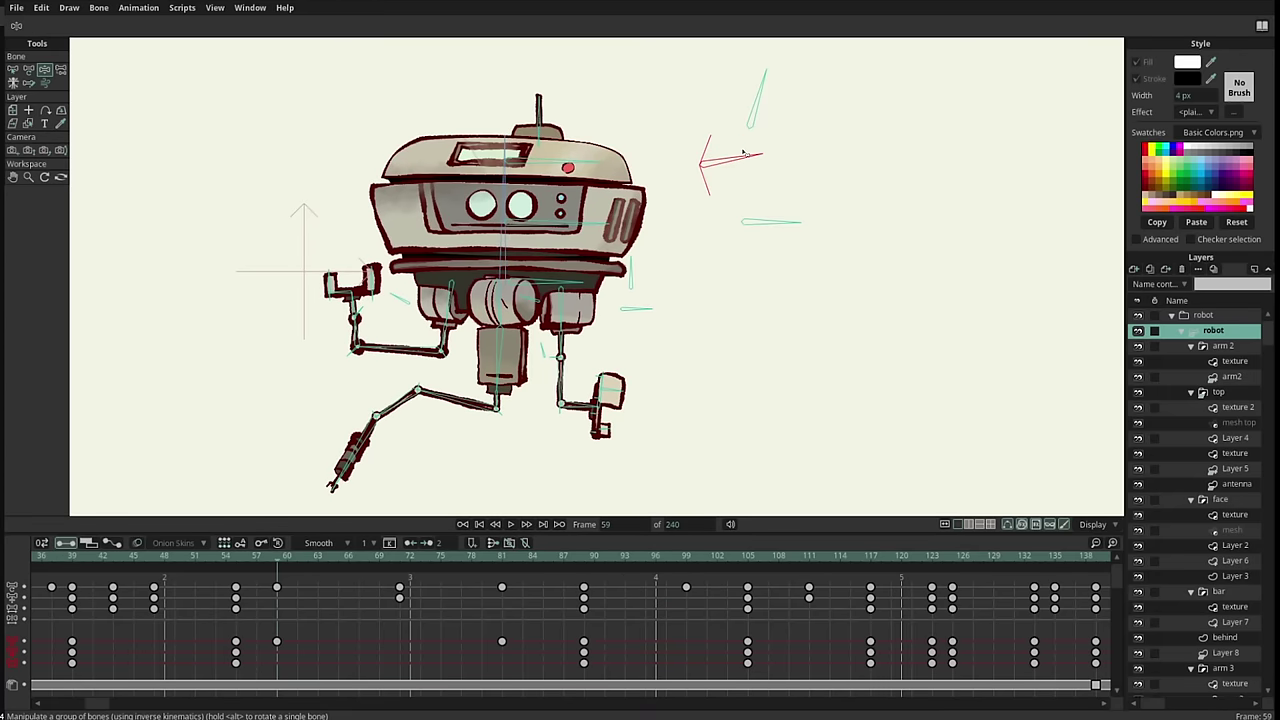
# Examine the textured outlines of the robot's lower body and hanging arms up close at frame 59
pyautogui.scroll(1, 590, 300)
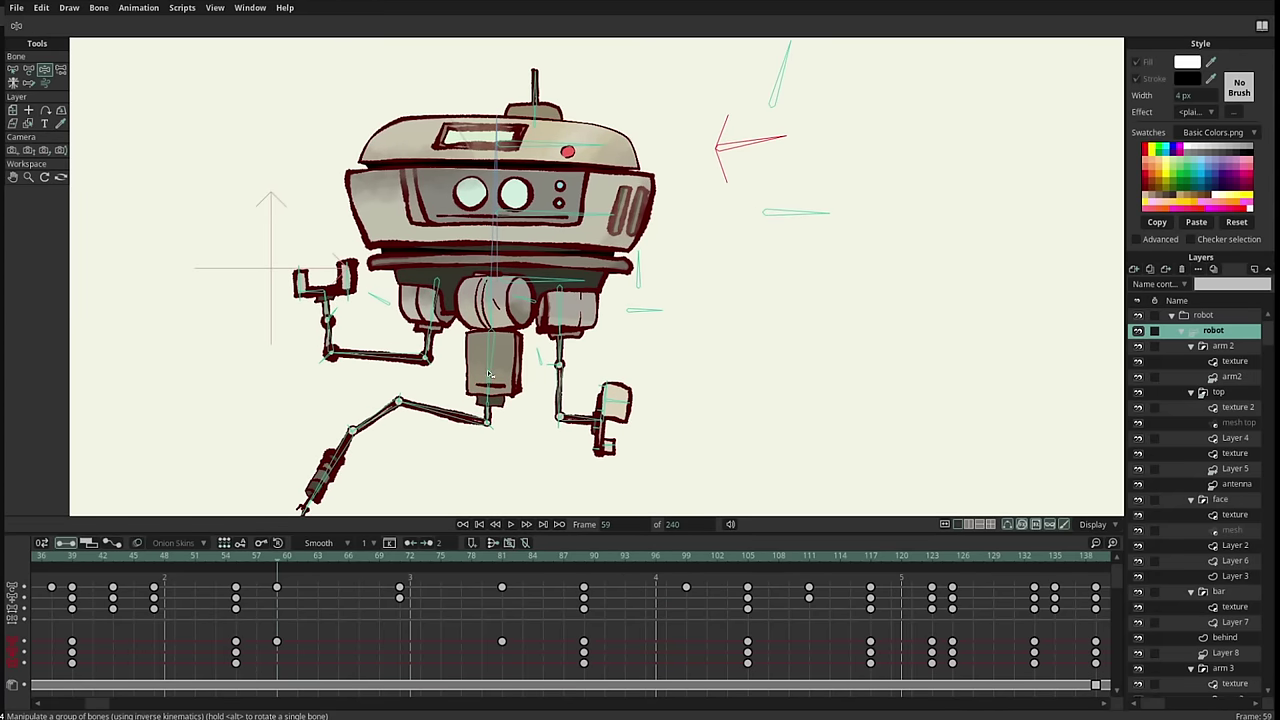
pyautogui.moveTo(489, 374); pyautogui.dragTo(436, 315)
pyautogui.scroll(3, 460, 201)
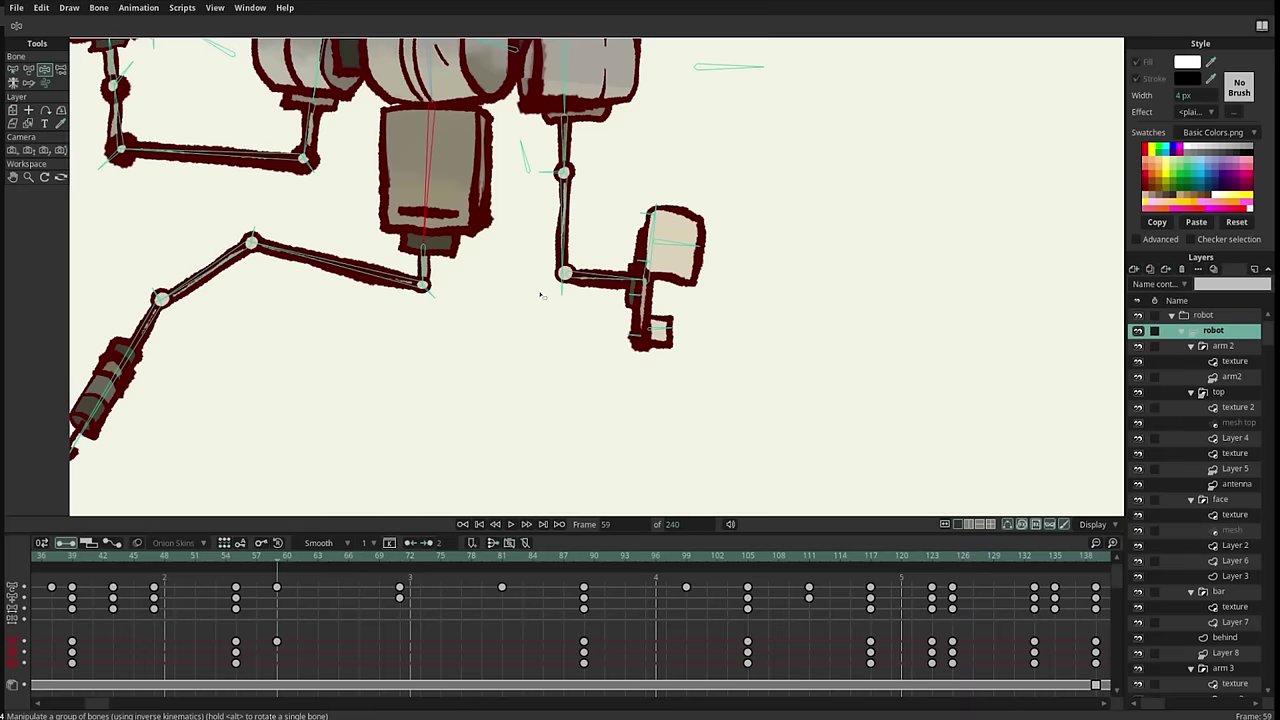
pyautogui.scroll(-5, 540, 295)
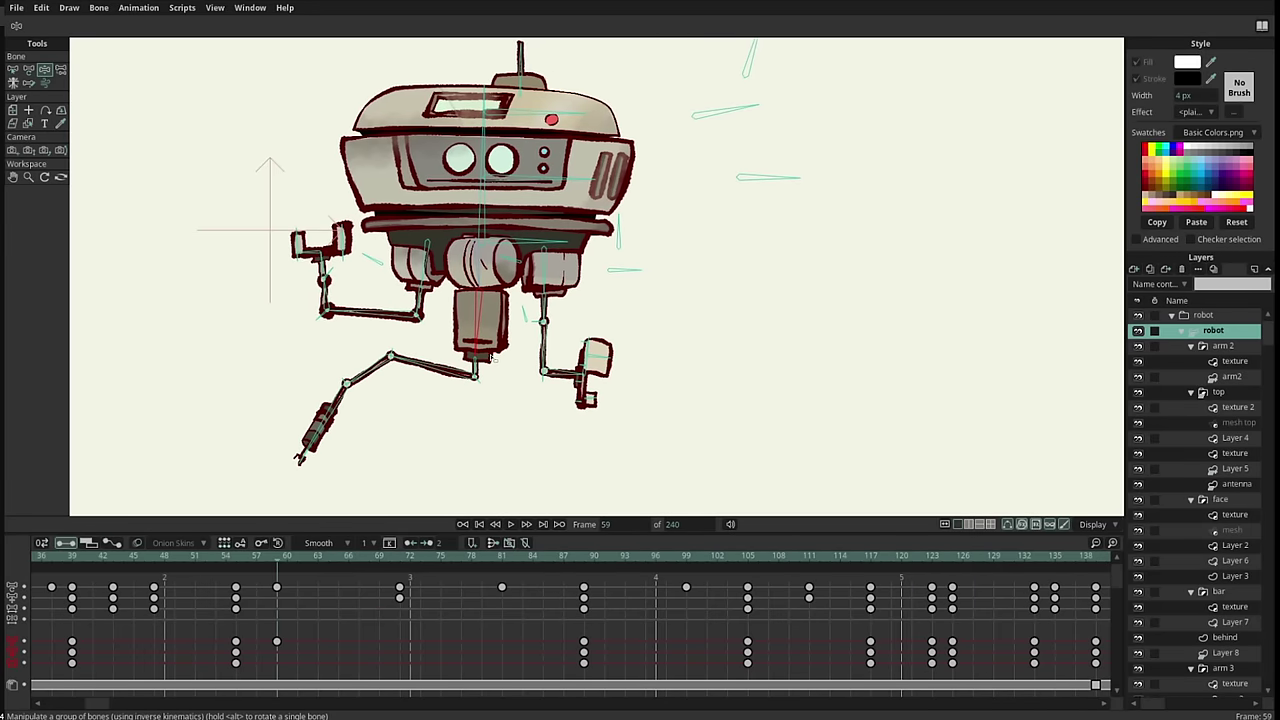
pyautogui.moveTo(490, 357); pyautogui.dragTo(487, 388)
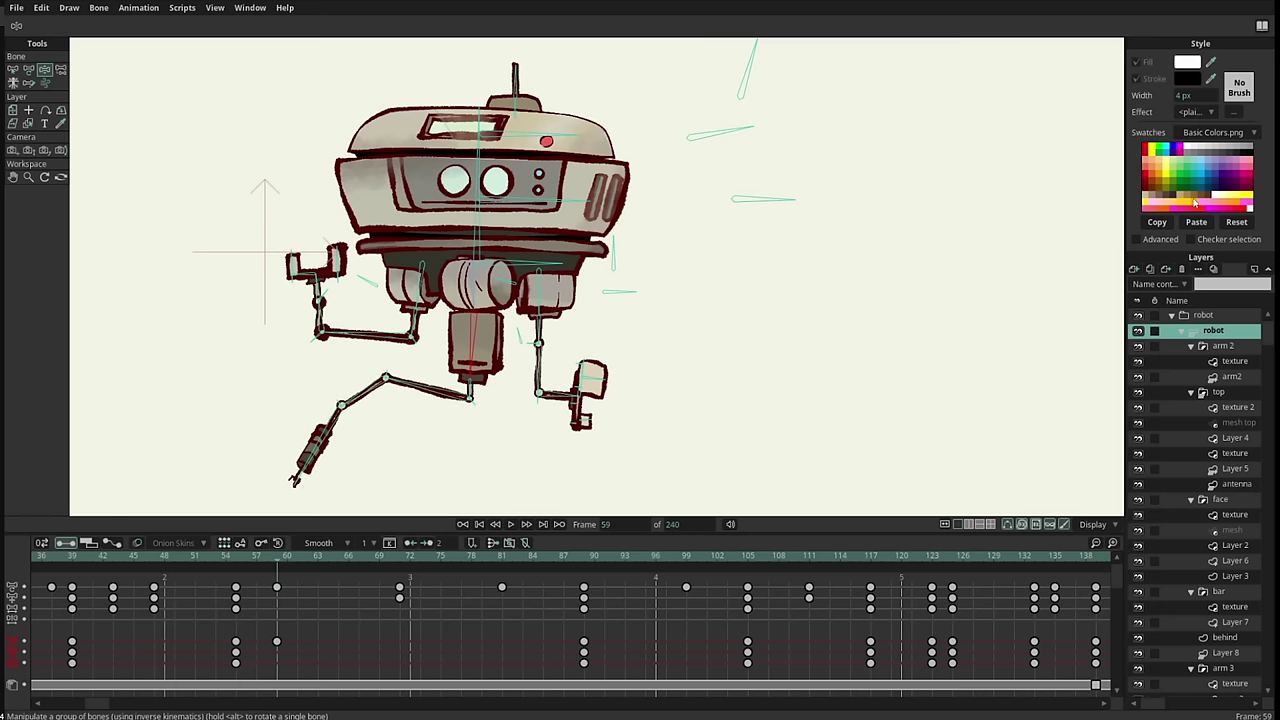
# Show the advanced style settings and choose the Line_droid style for editing
pyautogui.click(1138, 240)
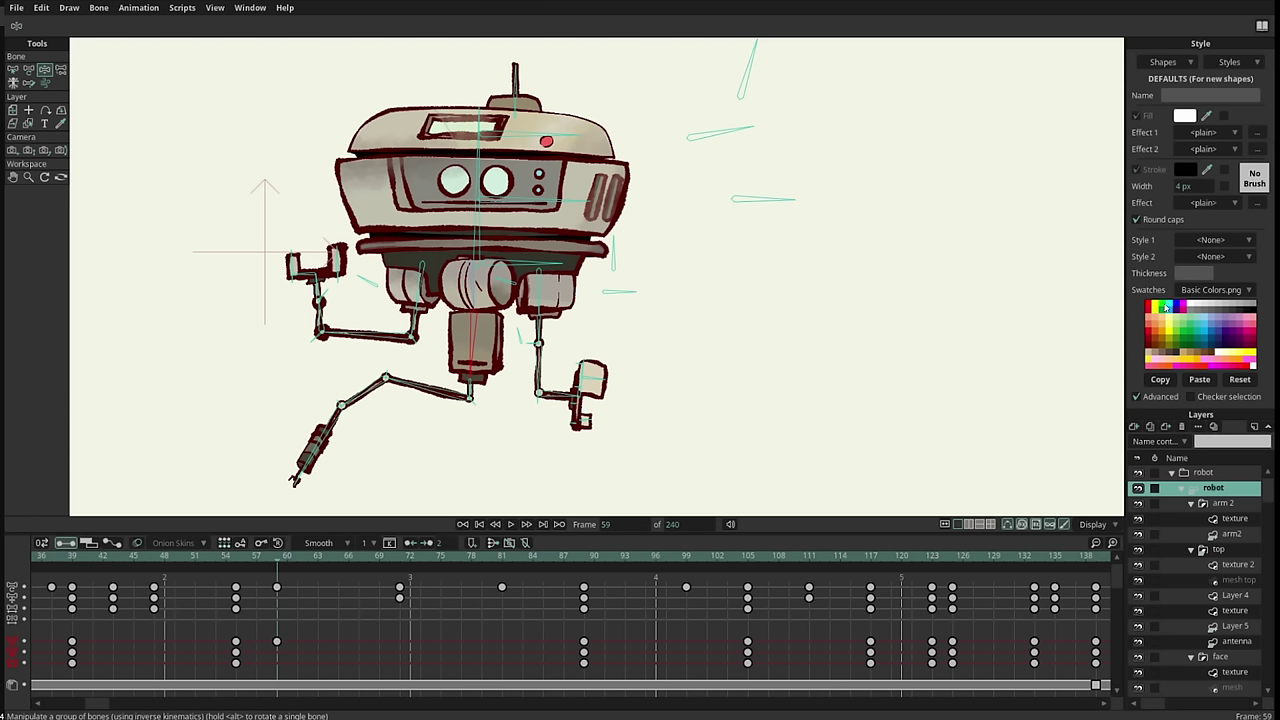
pyautogui.click(1229, 65)
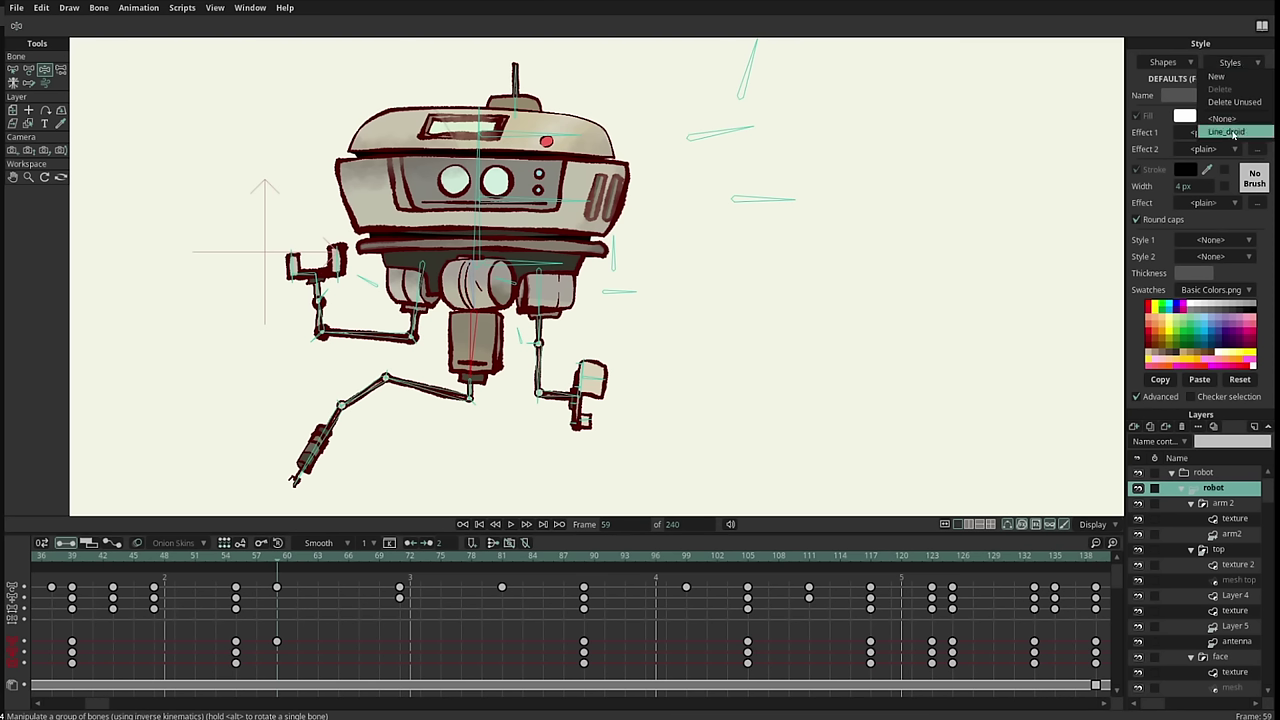
pyautogui.click(1236, 134)
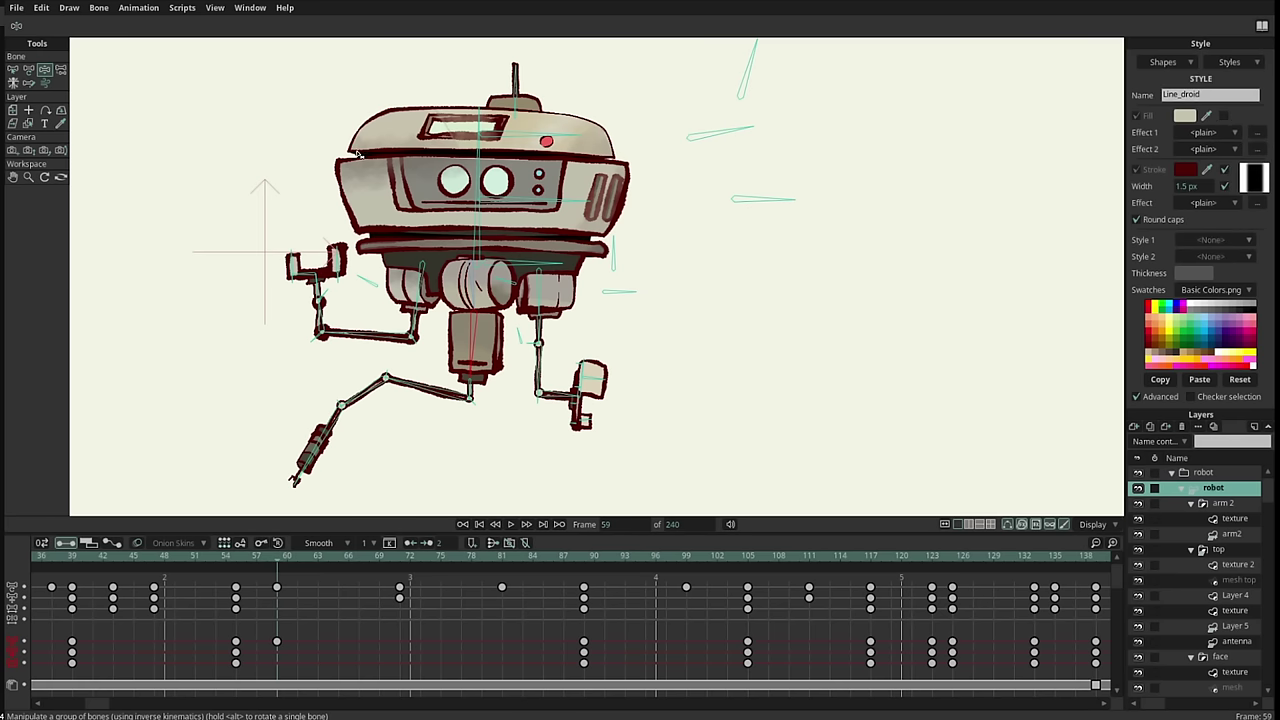
# Try changing the Line_droid style's stroke colour to green 29D7A8
pyautogui.click(1187, 172)
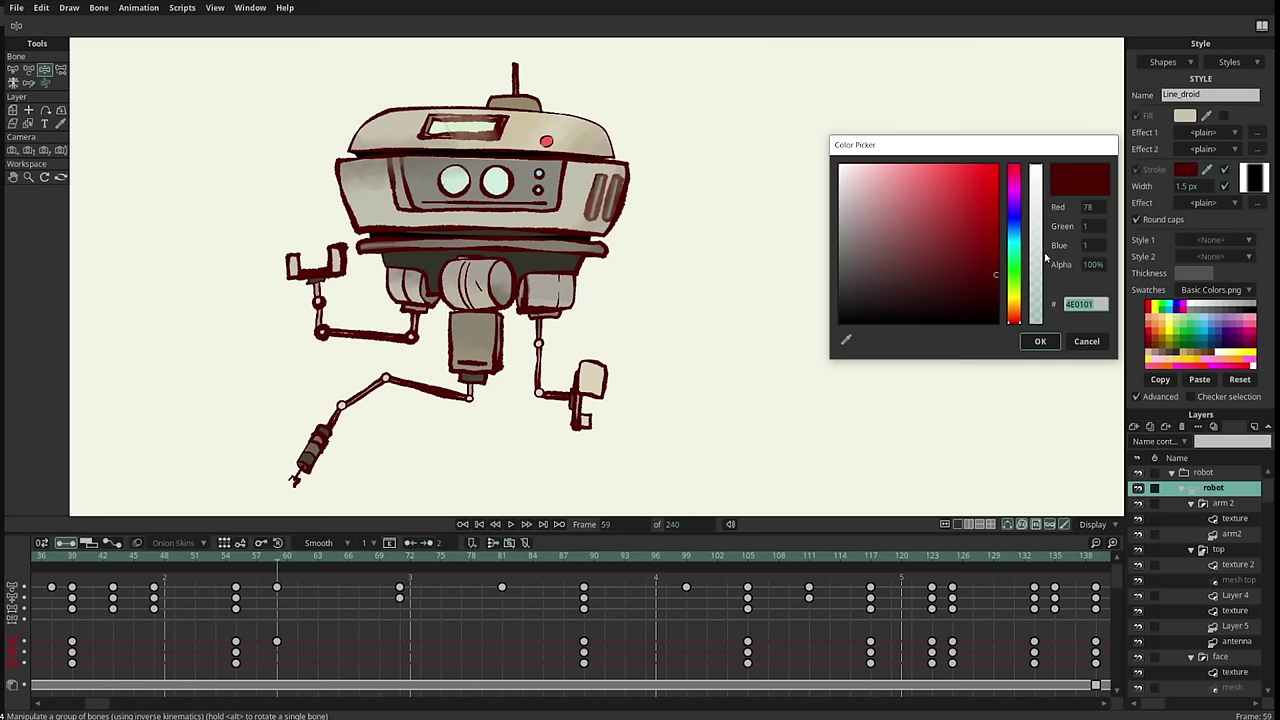
pyautogui.moveTo(984, 244)
pyautogui.mouseDown()
pyautogui.moveTo(987, 186)
pyautogui.moveTo(966, 225)
pyautogui.moveTo(928, 227)
pyautogui.moveTo(967, 189)
pyautogui.mouseUp()
pyautogui.moveTo(1018, 233); pyautogui.dragTo(1017, 252)
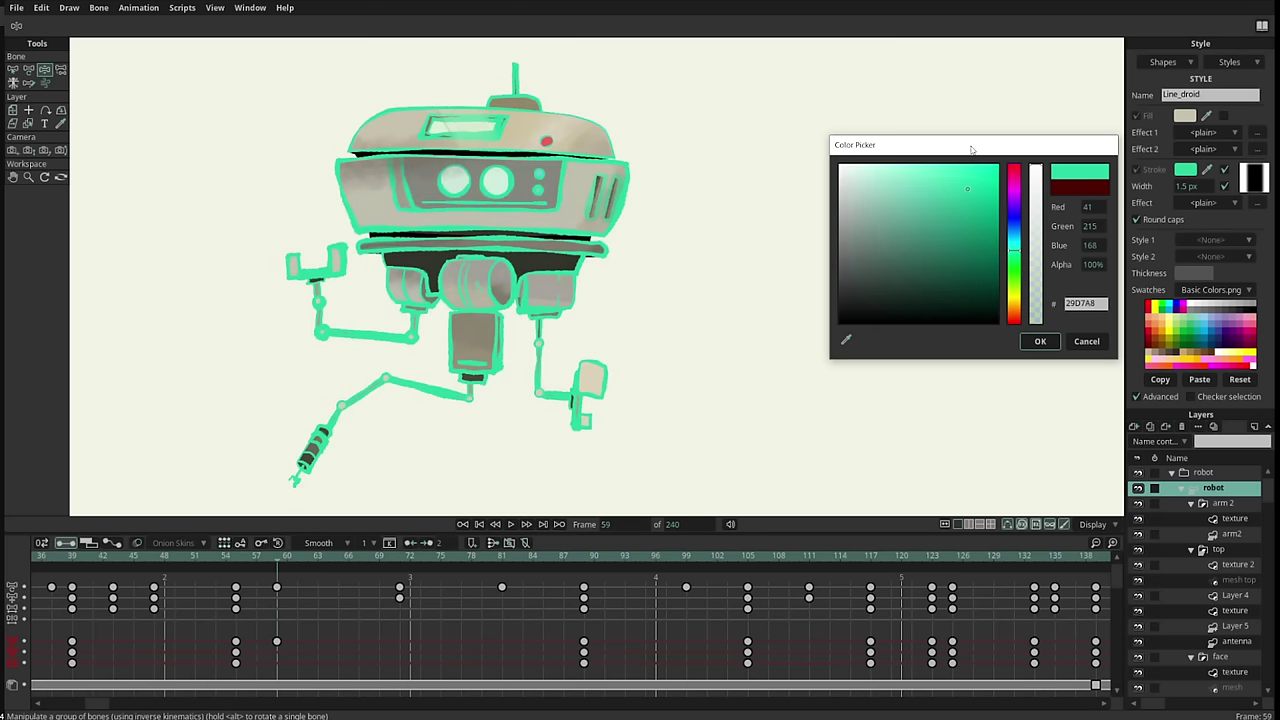
pyautogui.click(1087, 342)
# Set the Line_droid style's stroke width to 3 px and its brush to the multicoloured Brush541_1_0_0
pyautogui.moveTo(1193, 187)
pyautogui.mouseDown()
pyautogui.moveTo(1220, 188)
pyautogui.moveTo(1176, 190)
pyautogui.moveTo(1196, 189)
pyautogui.mouseUp()
pyautogui.click(1240, 184)
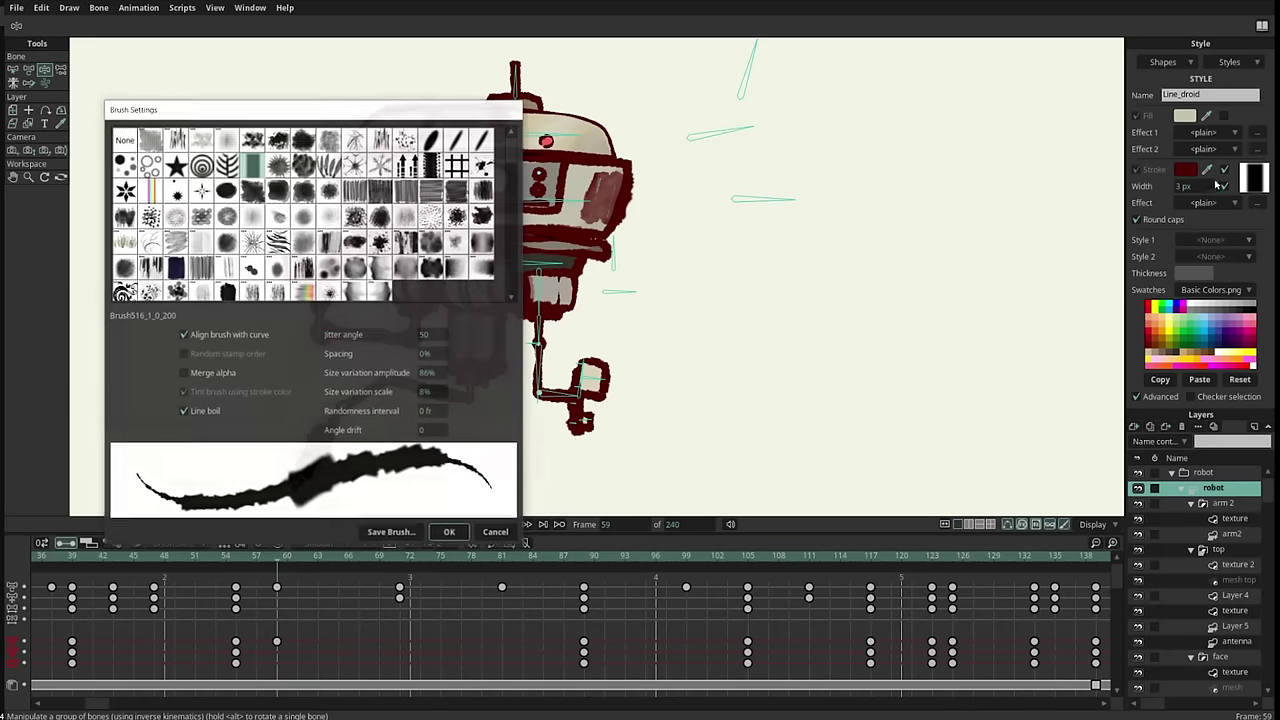
pyautogui.moveTo(449, 116); pyautogui.dragTo(1037, 116)
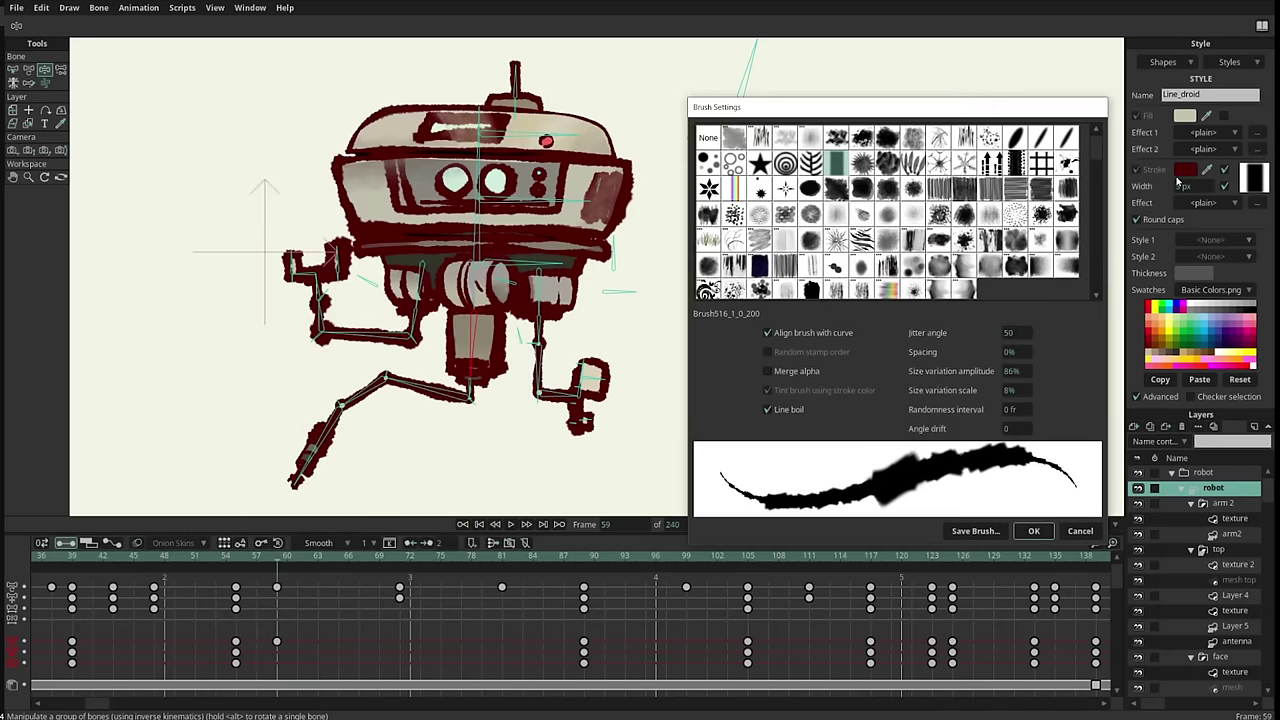
pyautogui.click(812, 168)
pyautogui.click(809, 219)
pyautogui.click(775, 219)
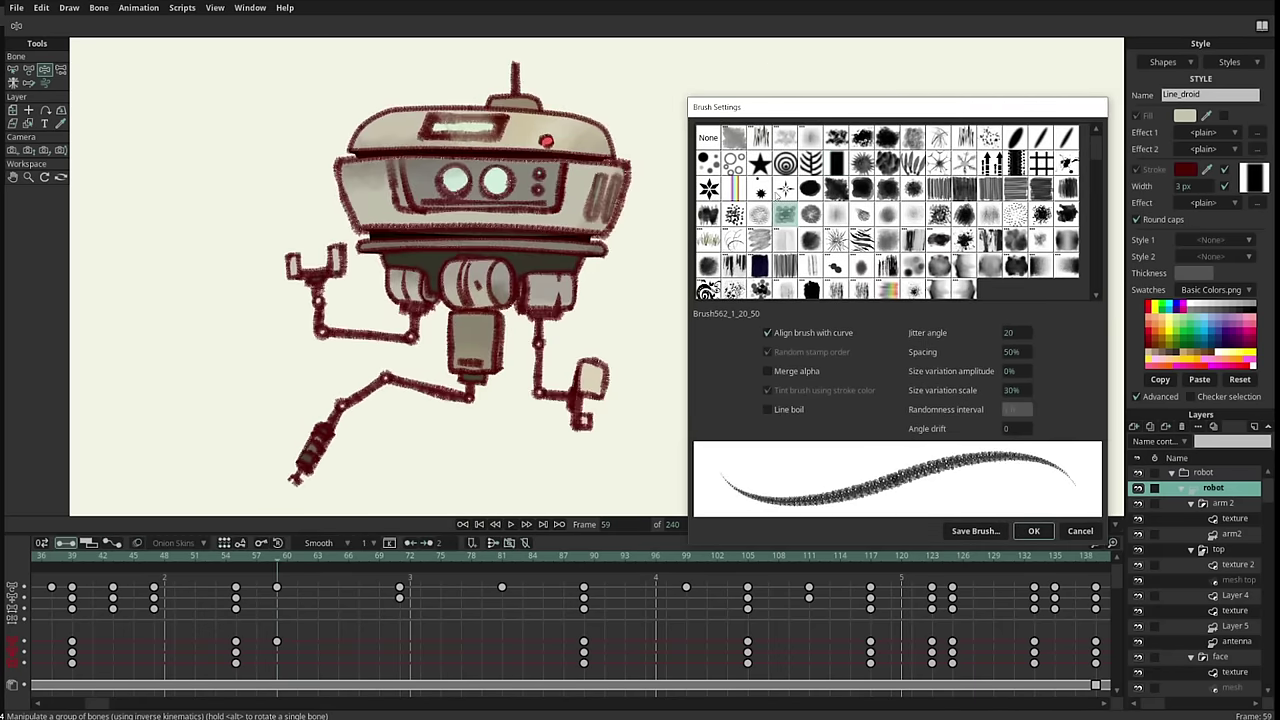
pyautogui.click(776, 194)
pyautogui.click(740, 192)
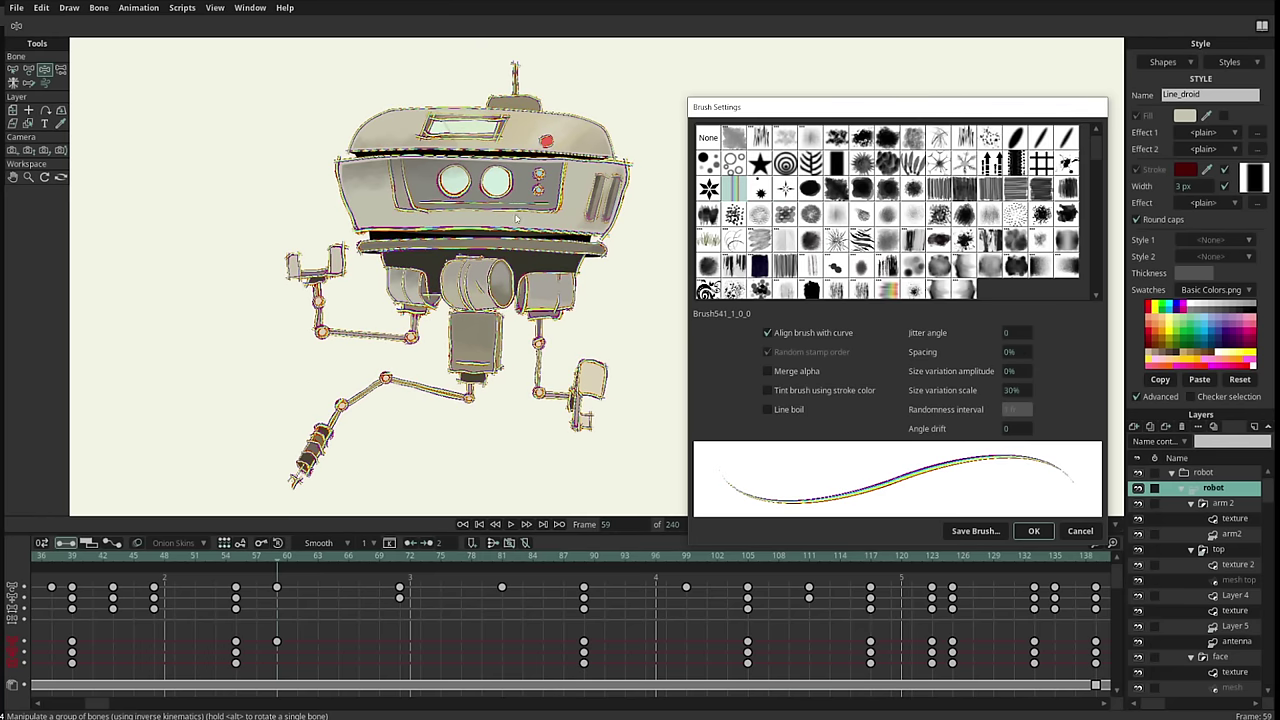
pyautogui.click(1034, 531)
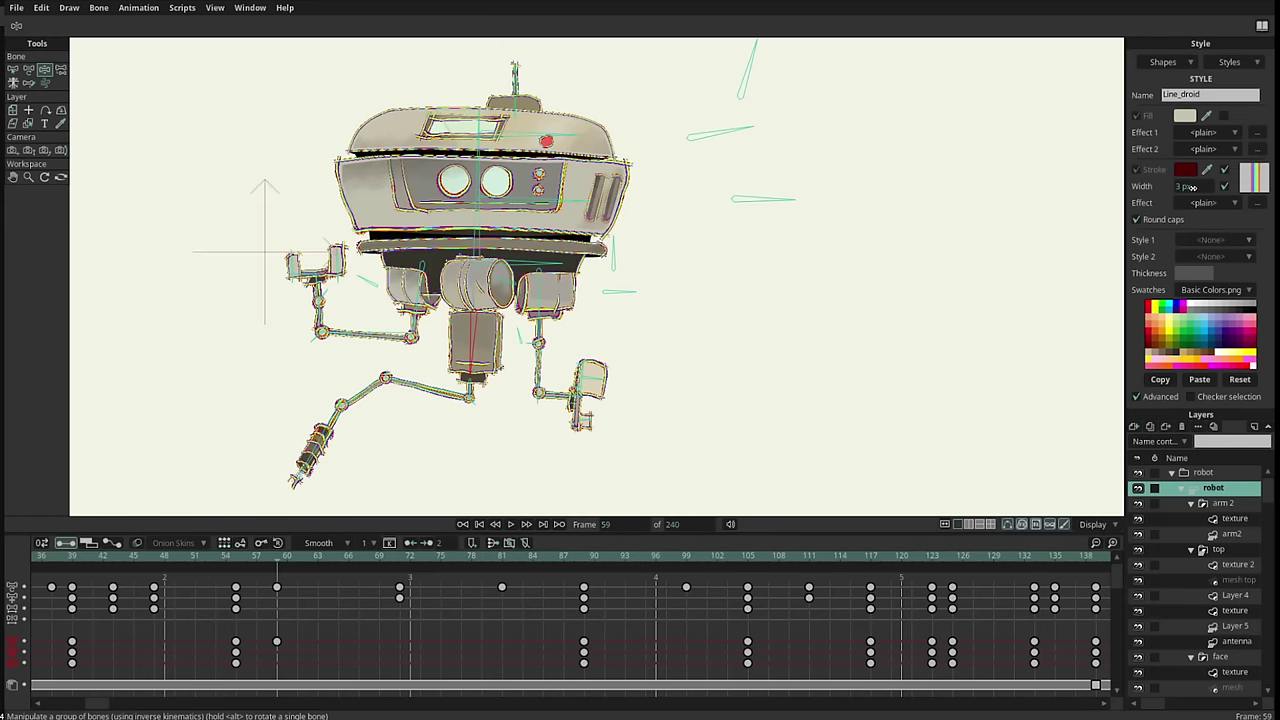
# Set the Line_droid style's stroke width to 6 px, and scrub to frame 83 to view the robot
pyautogui.scroll(3, 1192, 186)
pyautogui.moveTo(284, 560); pyautogui.dragTo(520, 563)
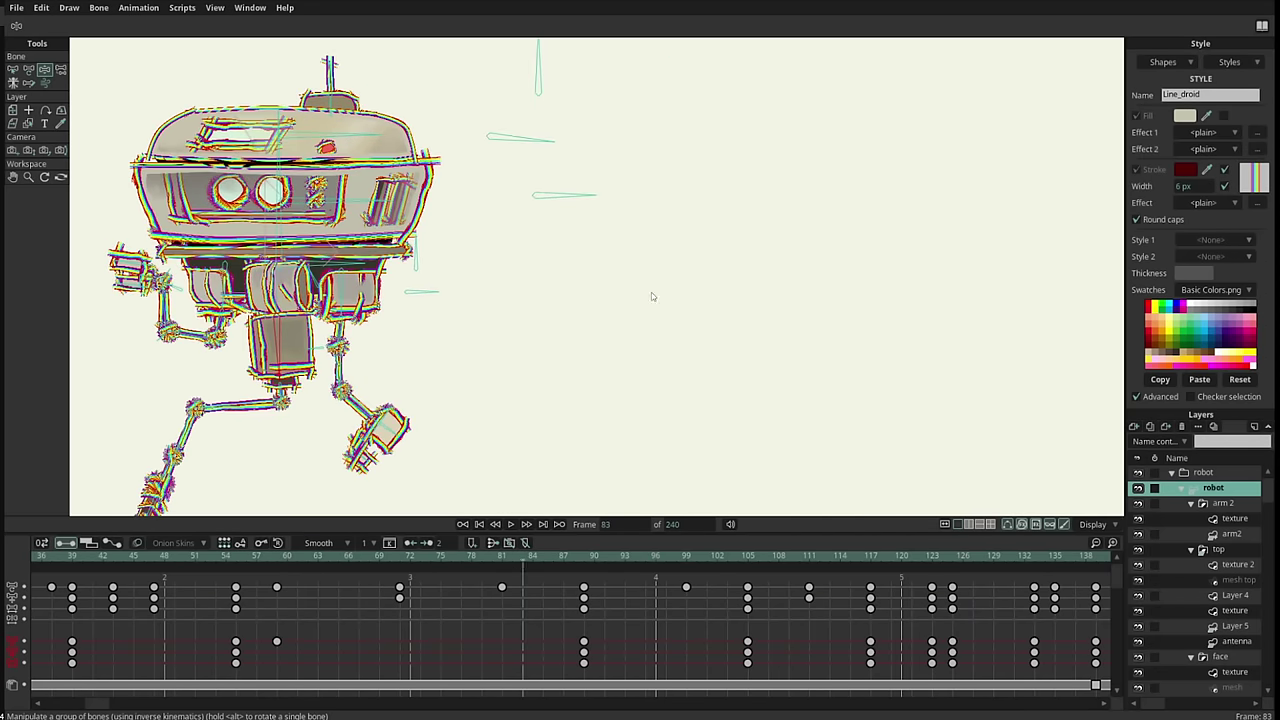
pyautogui.moveTo(755, 312); pyautogui.dragTo(886, 300)
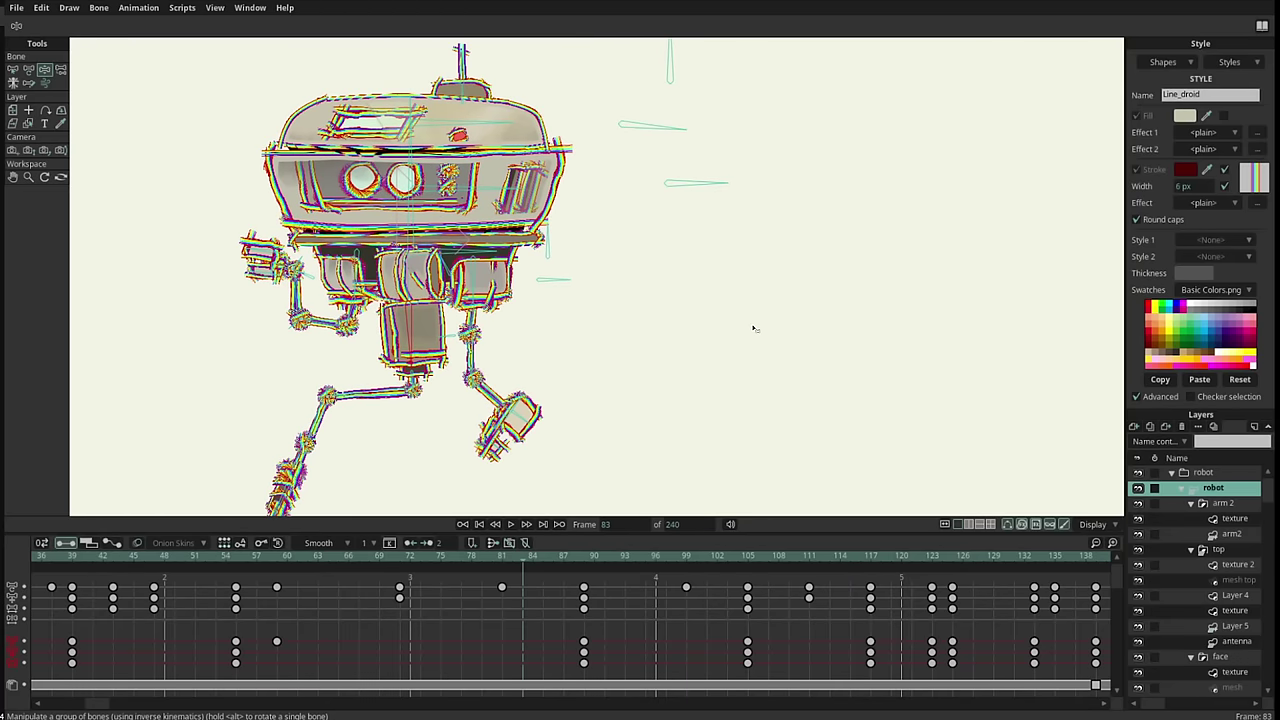
# Close the robot document without saving, and bring up the two-faces character scene at frame 1
pyautogui.hotkey('ctrl', 'w')
pyautogui.click(691, 268)
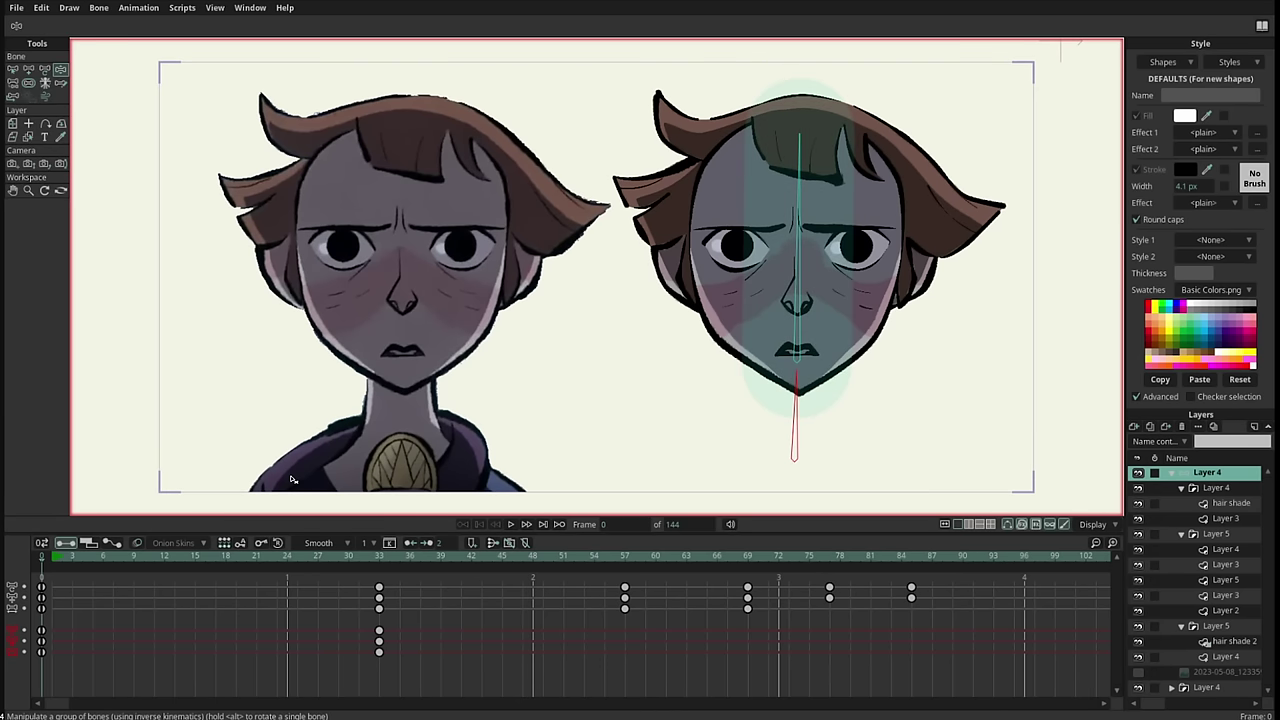
pyautogui.click(53, 558)
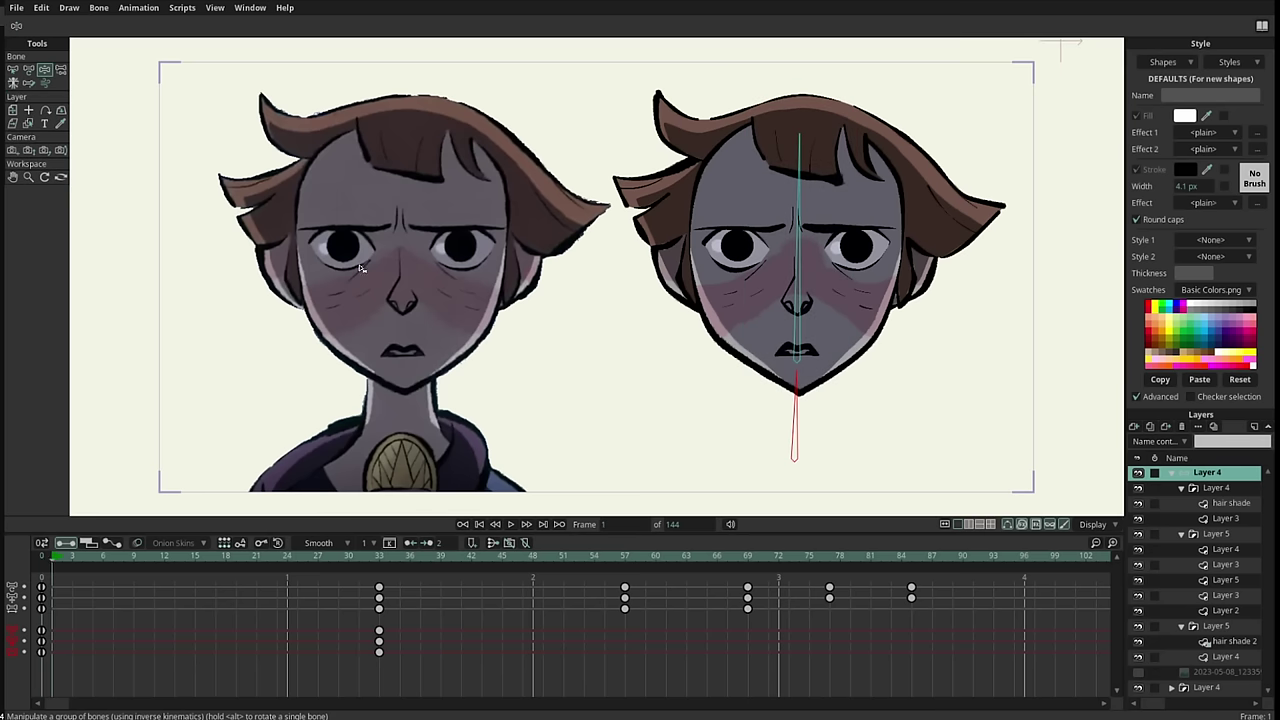
# Compare the painted portrait with the vector face, and scrub up to frame 28 to examine the face's details
pyautogui.scroll(2, 380, 268)
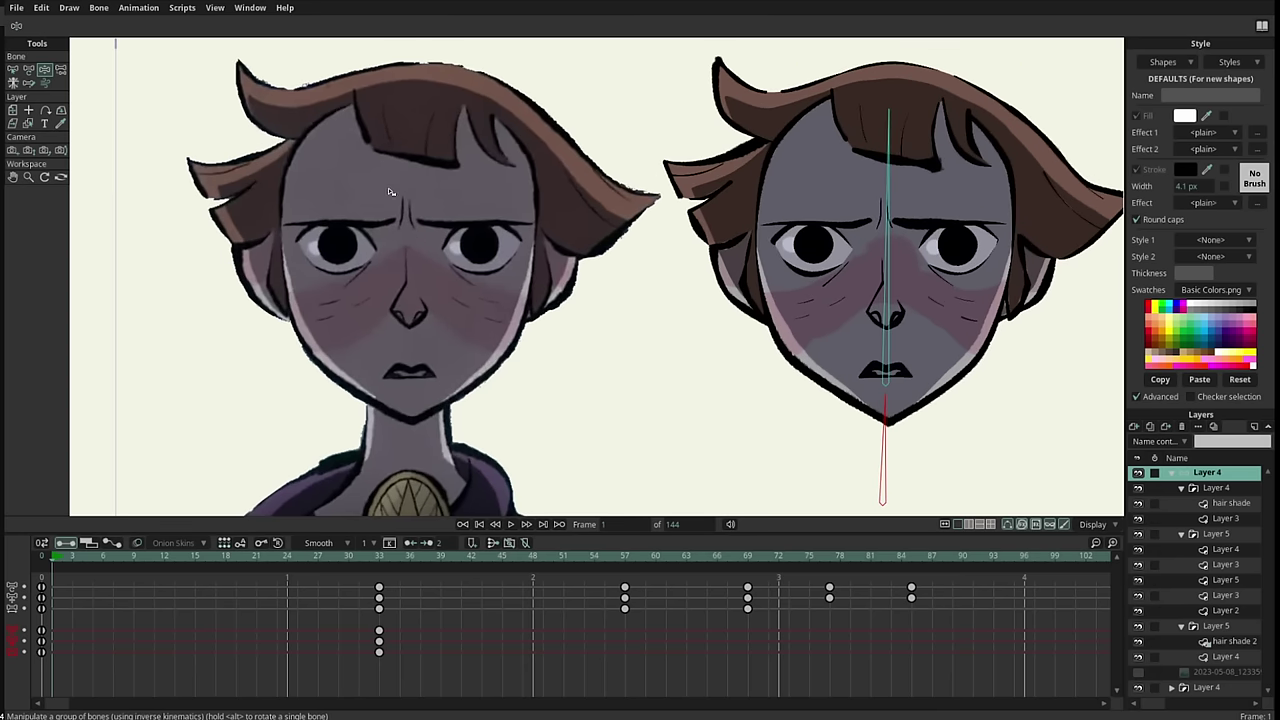
pyautogui.moveTo(477, 256); pyautogui.dragTo(423, 271)
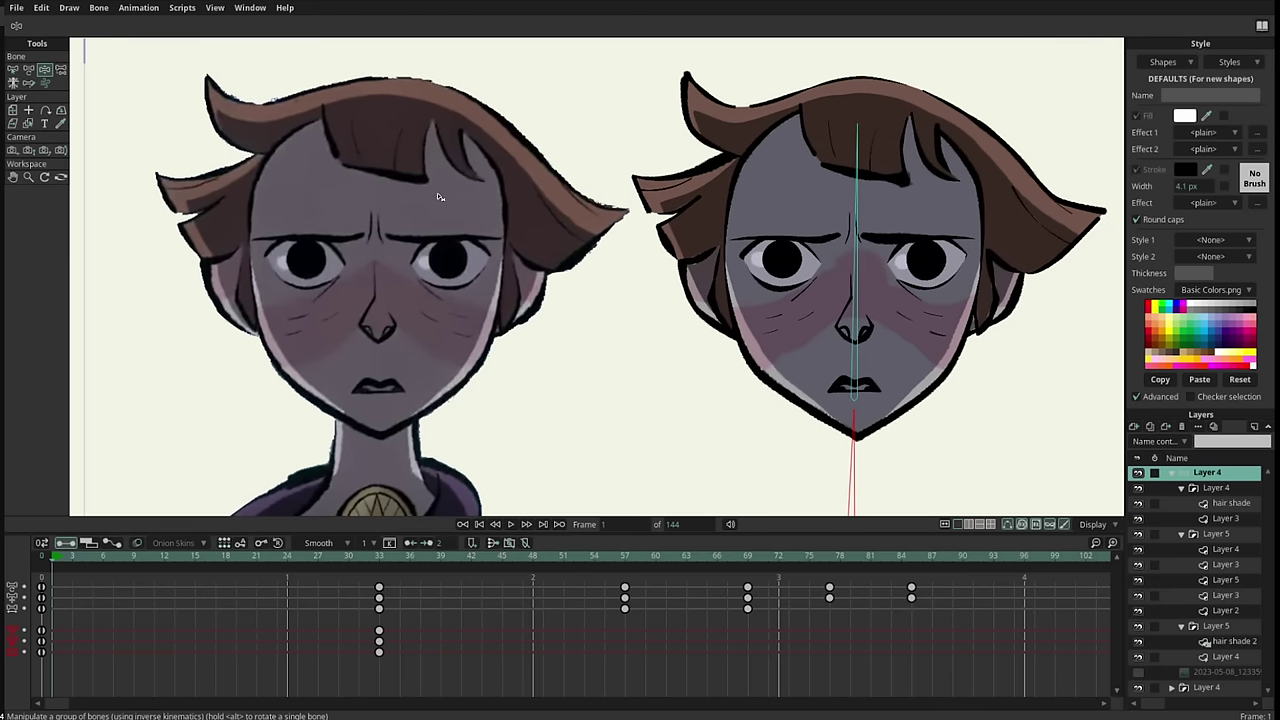
pyautogui.moveTo(913, 321); pyautogui.dragTo(803, 340)
pyautogui.moveTo(151, 558); pyautogui.dragTo(248, 594)
pyautogui.moveTo(702, 379); pyautogui.dragTo(549, 375)
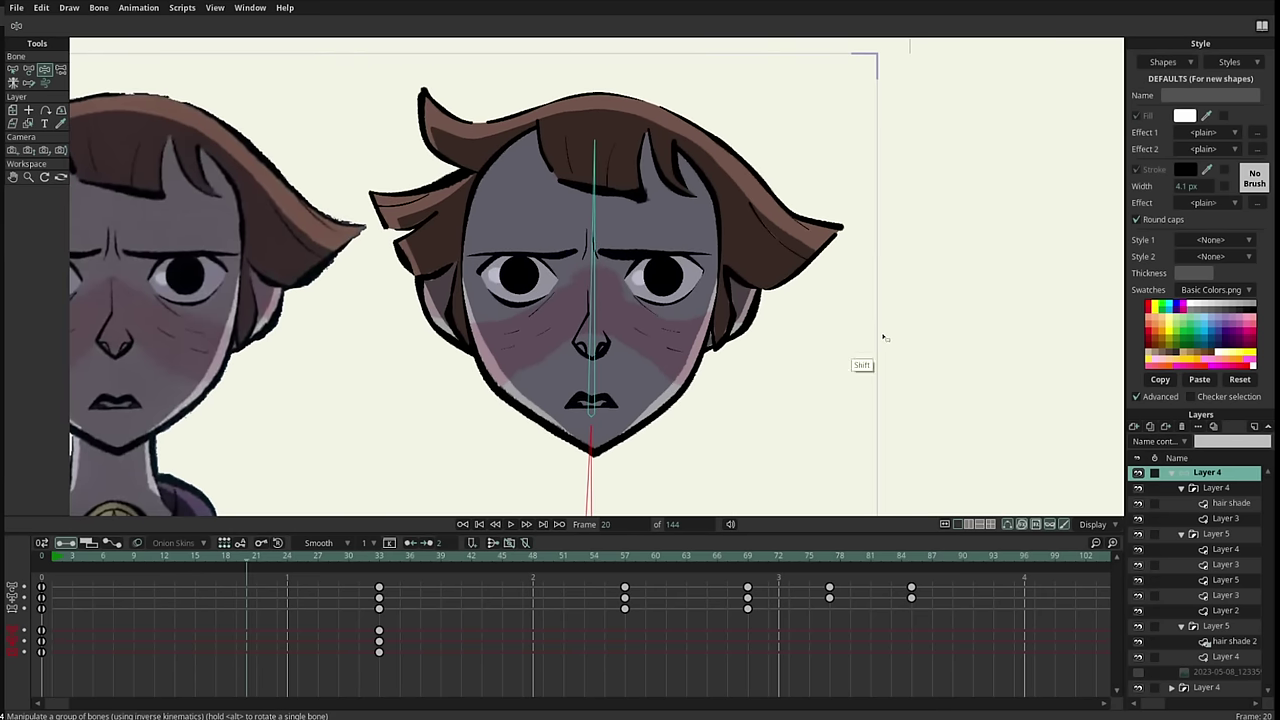
pyautogui.scroll(5, 875, 345)
pyautogui.moveTo(843, 411); pyautogui.dragTo(823, 463)
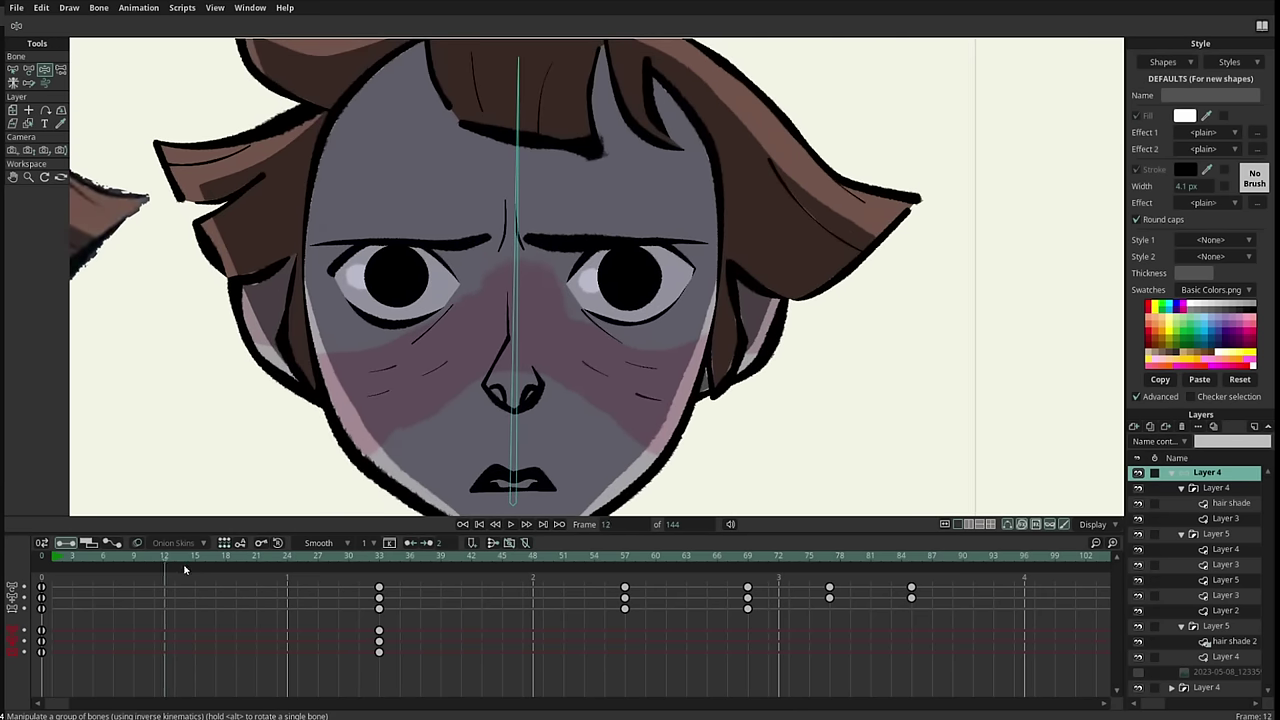
pyautogui.click(339, 589)
pyautogui.moveTo(352, 589)
pyautogui.mouseDown()
pyautogui.moveTo(251, 588)
pyautogui.moveTo(340, 590)
pyautogui.moveTo(254, 595)
pyautogui.moveTo(329, 600)
pyautogui.mouseUp()
# On the facial features layer at frame 33, raise the left-hand eyebrow's inner end and lift the rest into a worried slant
pyautogui.keyDown('ctrl'); pyautogui.keyDown('alt'); pyautogui.click(590, 283); pyautogui.keyUp('alt'); pyautogui.keyUp('ctrl')
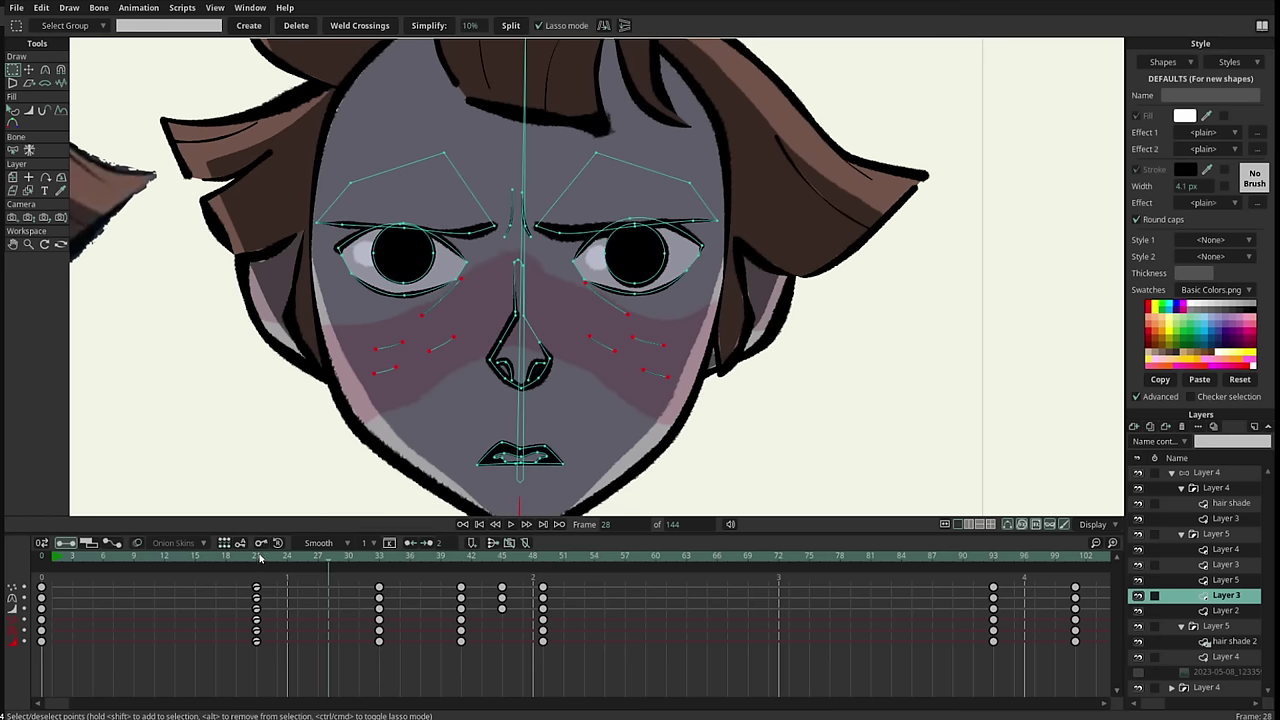
pyautogui.moveTo(260, 557); pyautogui.dragTo(380, 577)
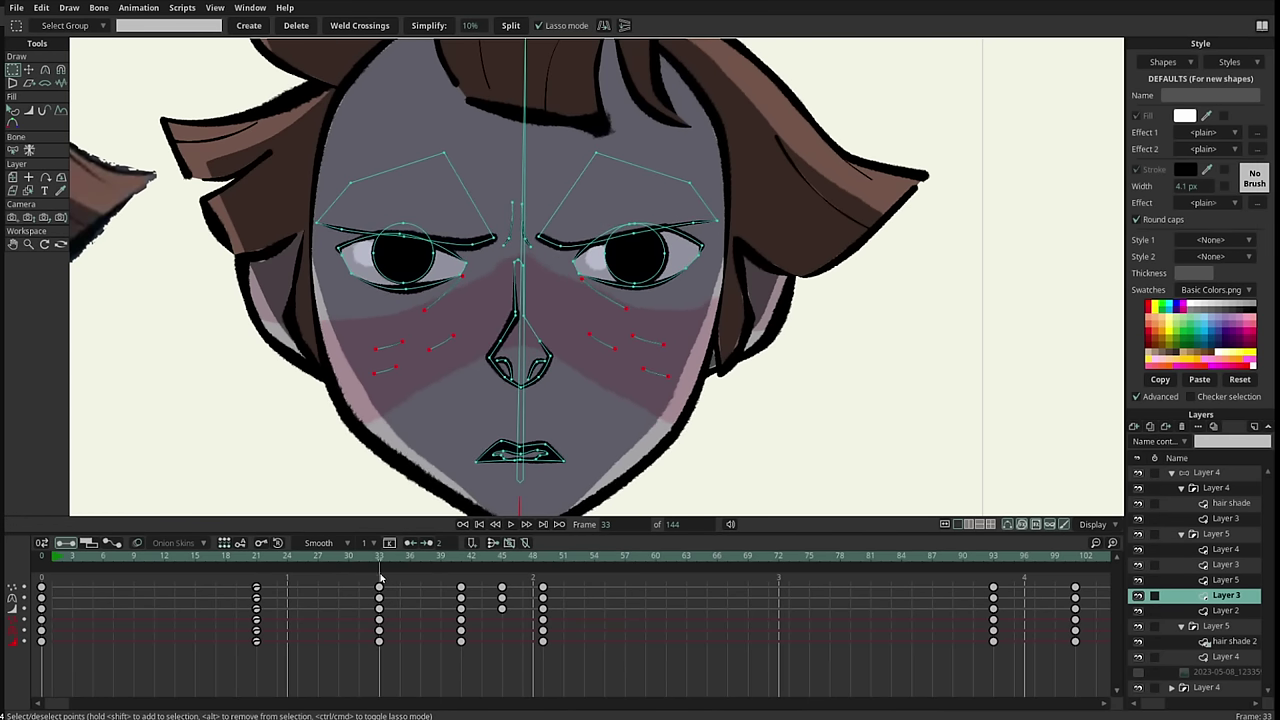
pyautogui.scroll(3, 532, 282)
pyautogui.press('t')
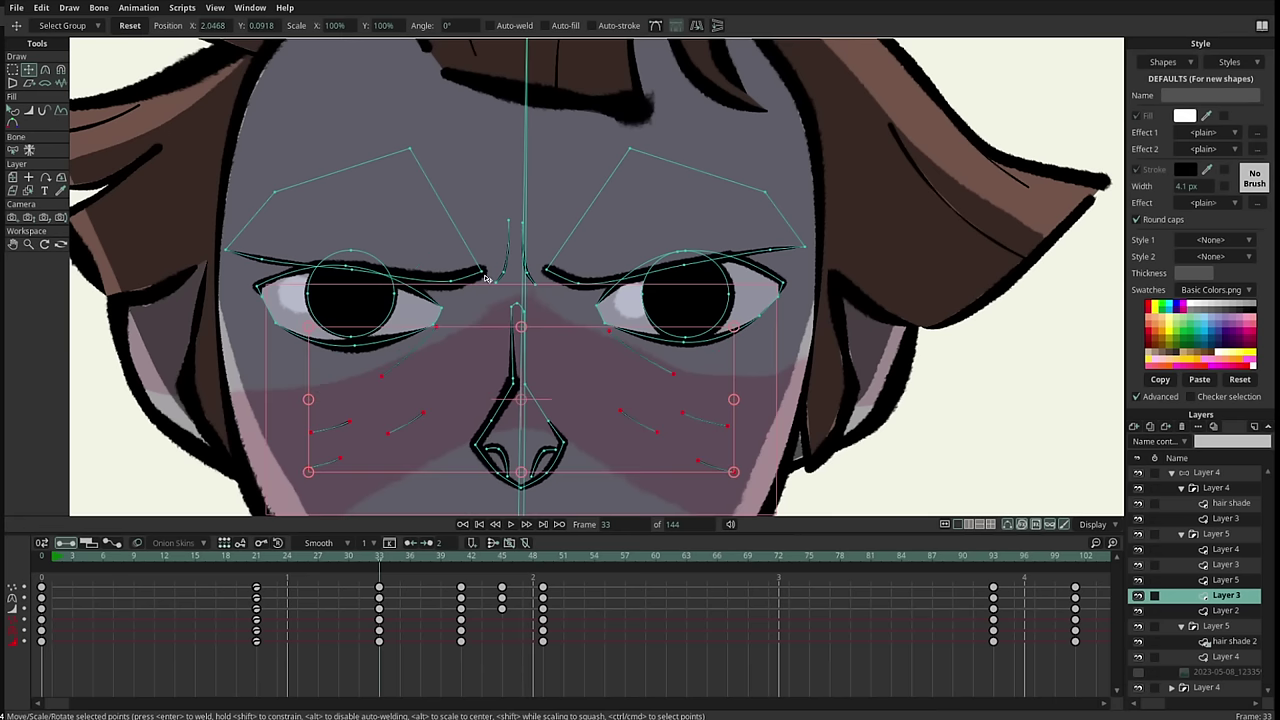
pyautogui.click(480, 271)
pyautogui.moveTo(481, 269); pyautogui.dragTo(477, 200)
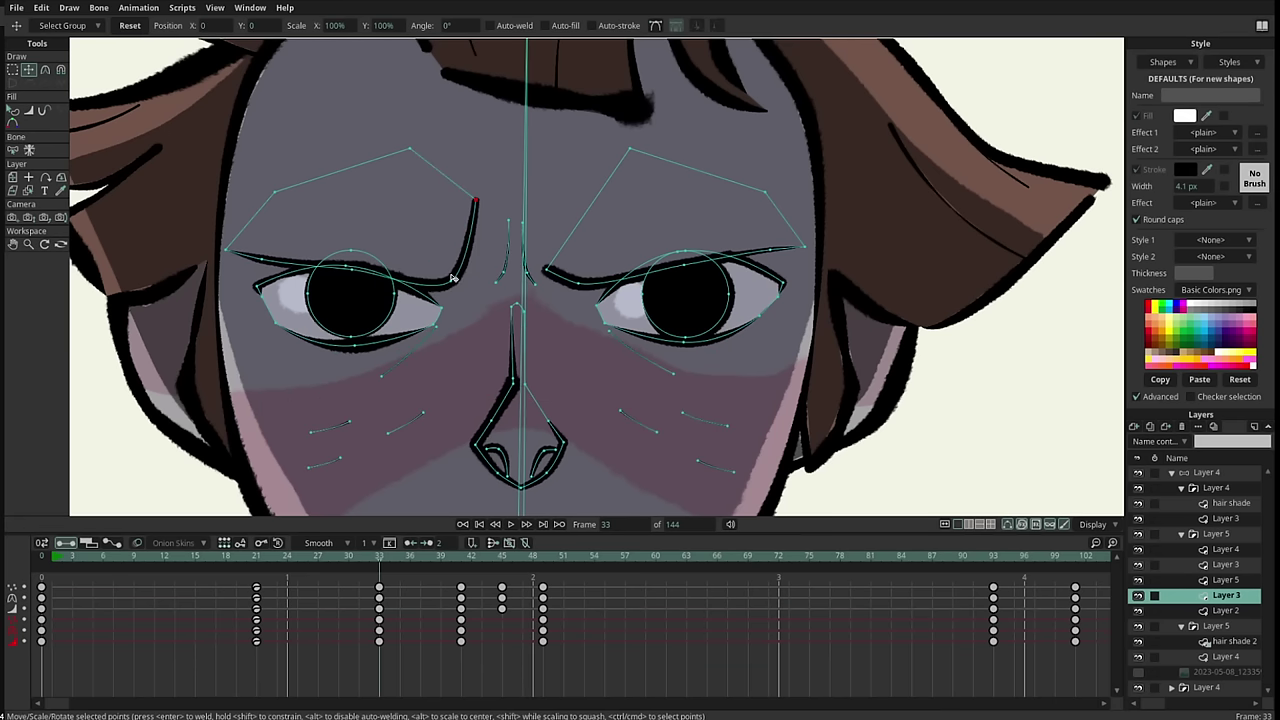
pyautogui.moveTo(451, 281); pyautogui.dragTo(443, 214)
pyautogui.moveTo(353, 269); pyautogui.dragTo(463, 174)
pyautogui.moveTo(264, 257); pyautogui.dragTo(264, 233)
# Open the left-hand eye wider by raising its upper lid and reshaping both eye corners
pyautogui.moveTo(347, 266); pyautogui.dragTo(357, 219)
pyautogui.moveTo(442, 306); pyautogui.dragTo(436, 275)
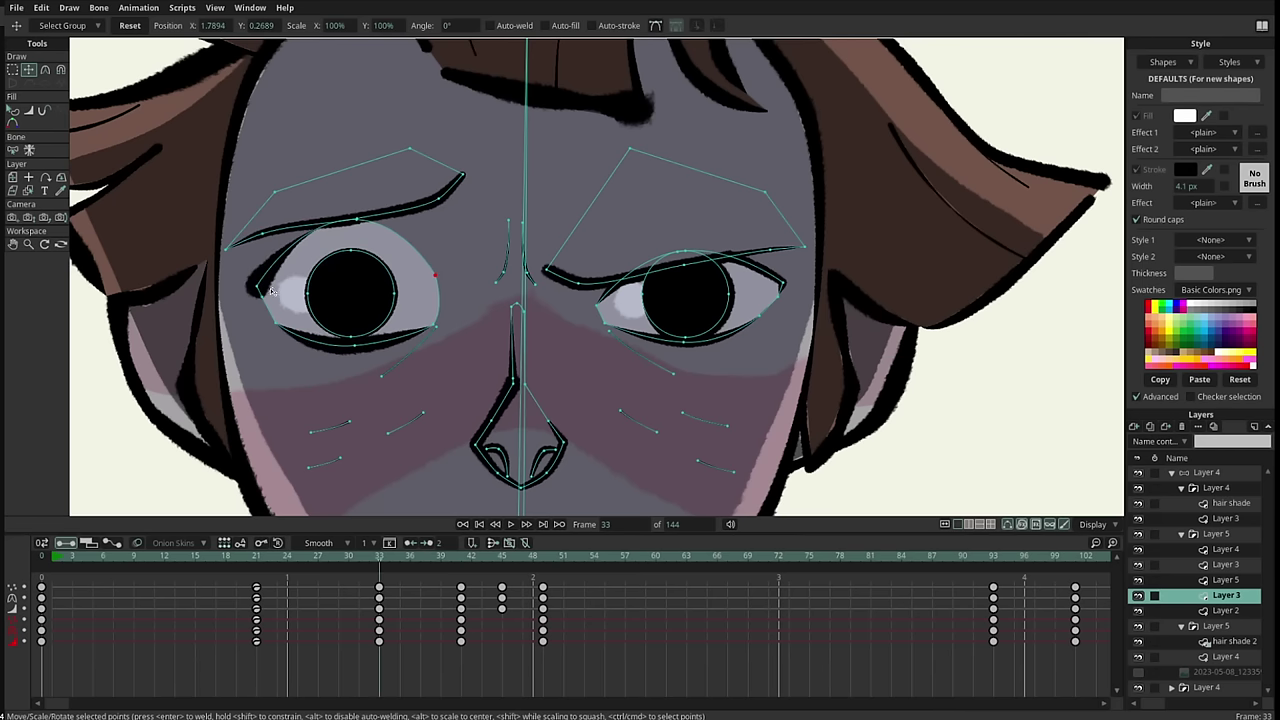
pyautogui.moveTo(262, 283); pyautogui.dragTo(278, 267)
# Select the left-hand pupil's points and move the pupil up under the upper eyelid
pyautogui.press('g')
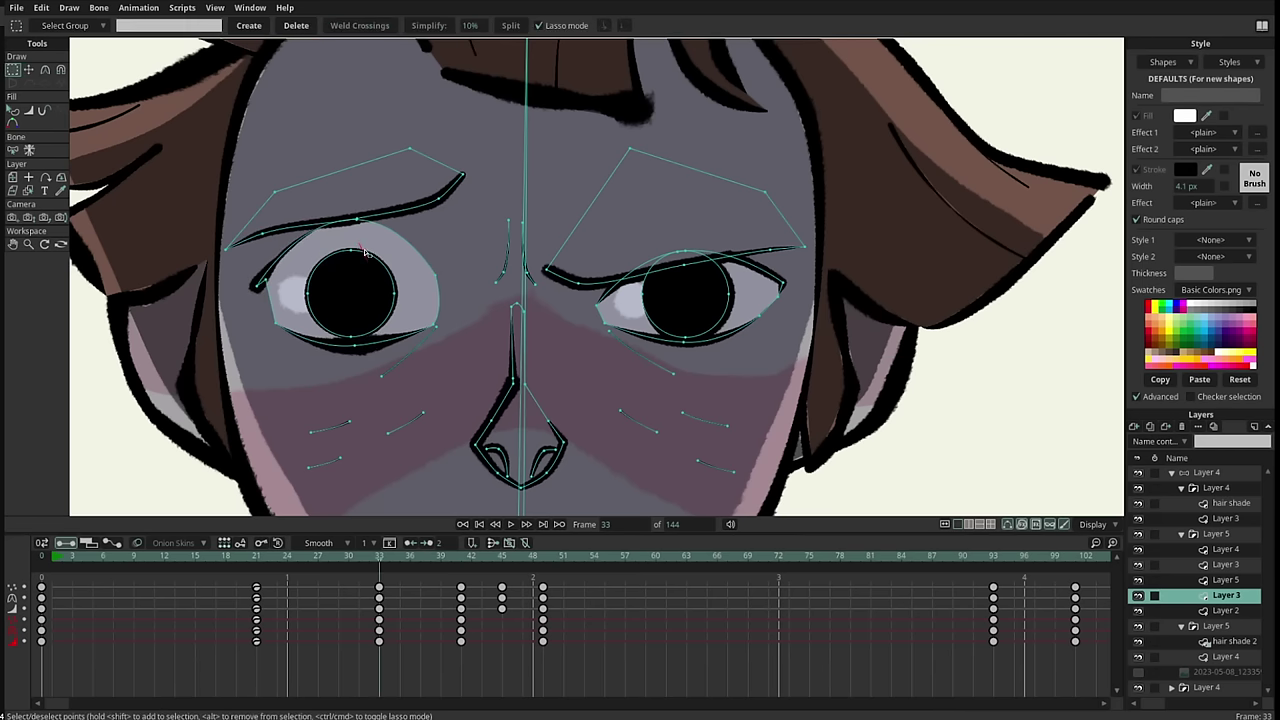
pyautogui.click(361, 252)
pyautogui.click(385, 267)
pyautogui.press('t')
pyautogui.moveTo(446, 355); pyautogui.dragTo(451, 309)
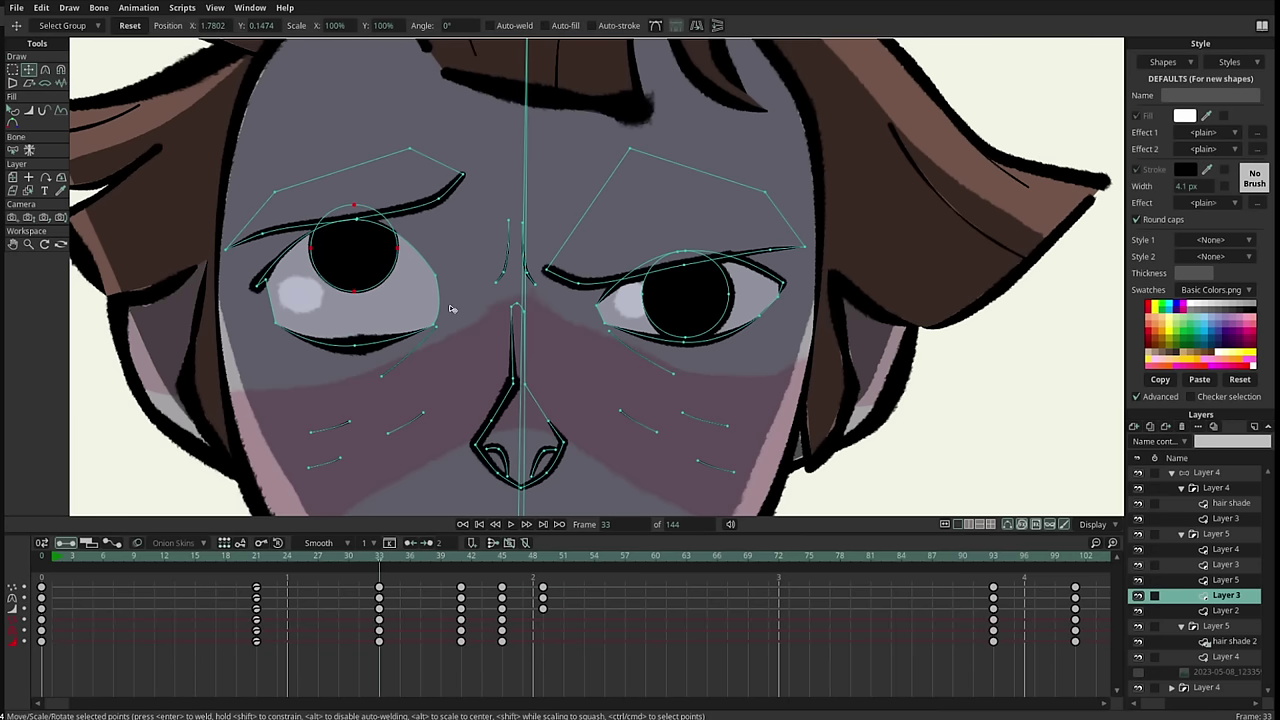
# Raise the right-hand eyebrow's inner end and open that eye wider by lifting its upper lid
pyautogui.press('g')
pyautogui.click(544, 273)
pyautogui.press('t')
pyautogui.moveTo(547, 269); pyautogui.dragTo(550, 161)
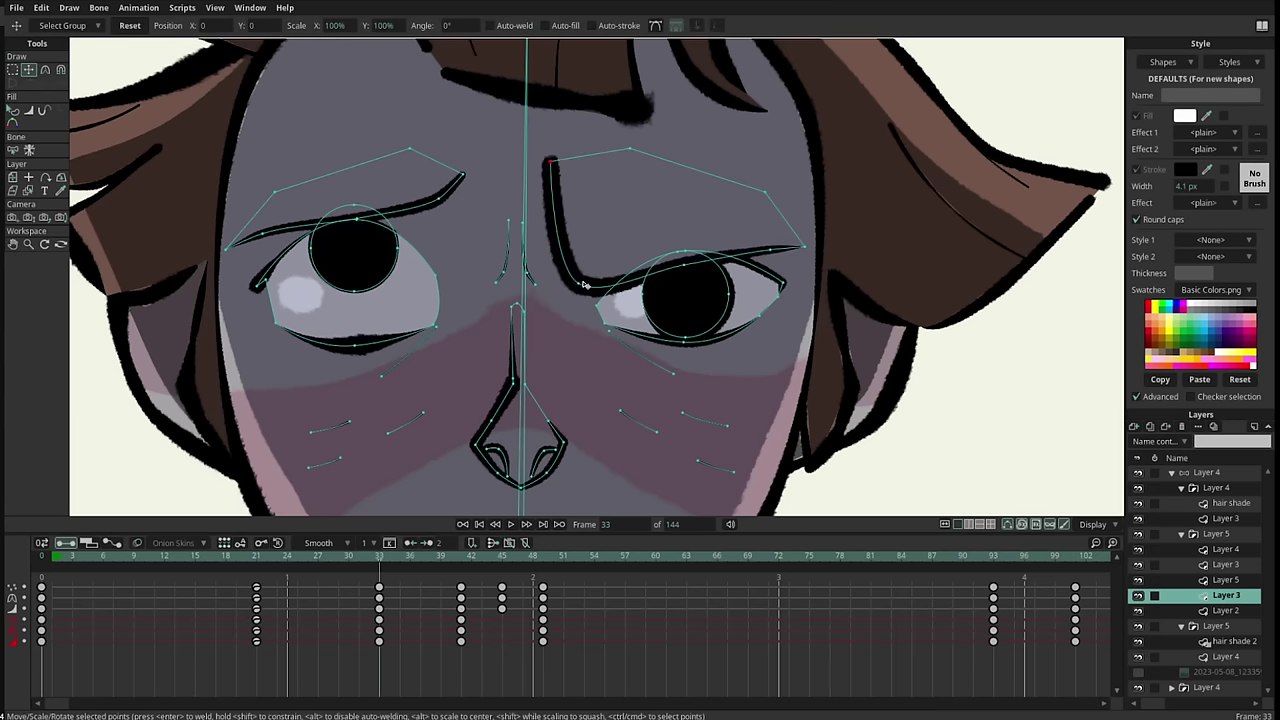
pyautogui.moveTo(582, 286); pyautogui.dragTo(588, 213)
pyautogui.moveTo(684, 265)
pyautogui.mouseDown()
pyautogui.moveTo(684, 231)
pyautogui.moveTo(755, 248)
pyautogui.moveTo(754, 227)
pyautogui.moveTo(686, 253)
pyautogui.moveTo(702, 281)
pyautogui.mouseUp()
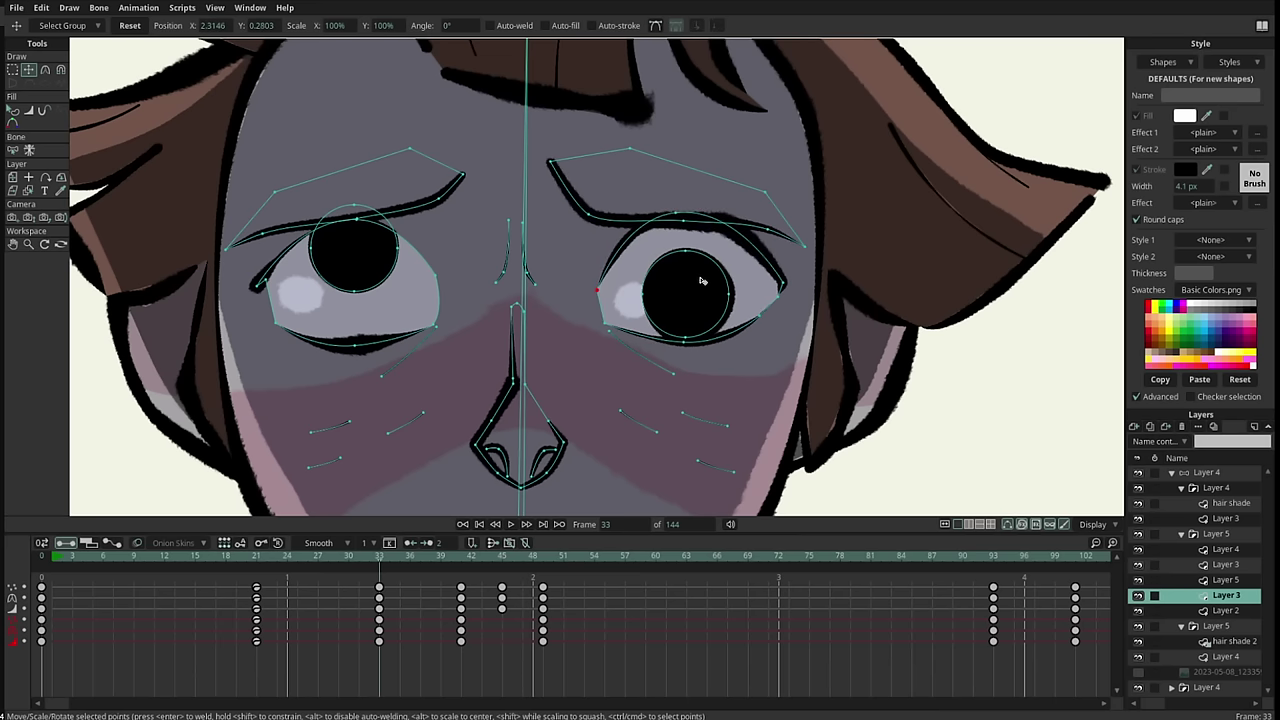
# Select the right-hand pupil's points and move the pupil up under the upper eyelid
pyautogui.press('g')
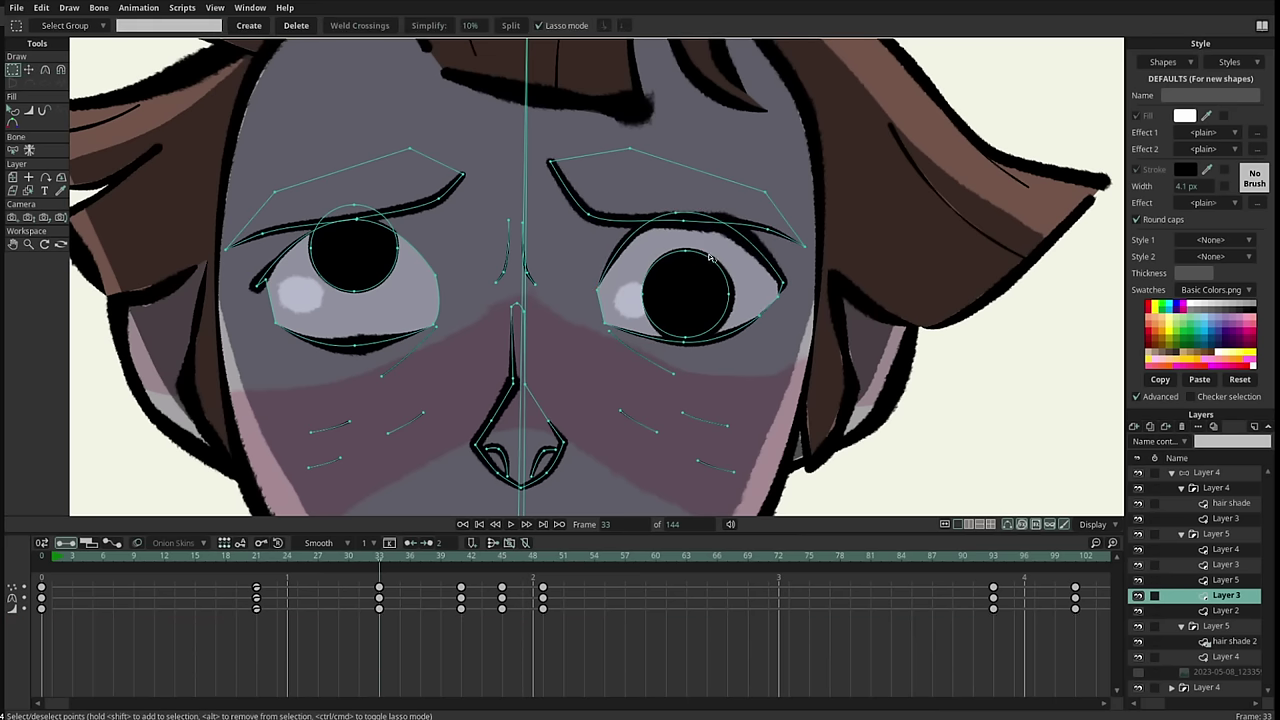
pyautogui.click(710, 257)
pyautogui.press('t')
pyautogui.moveTo(751, 346); pyautogui.dragTo(735, 281)
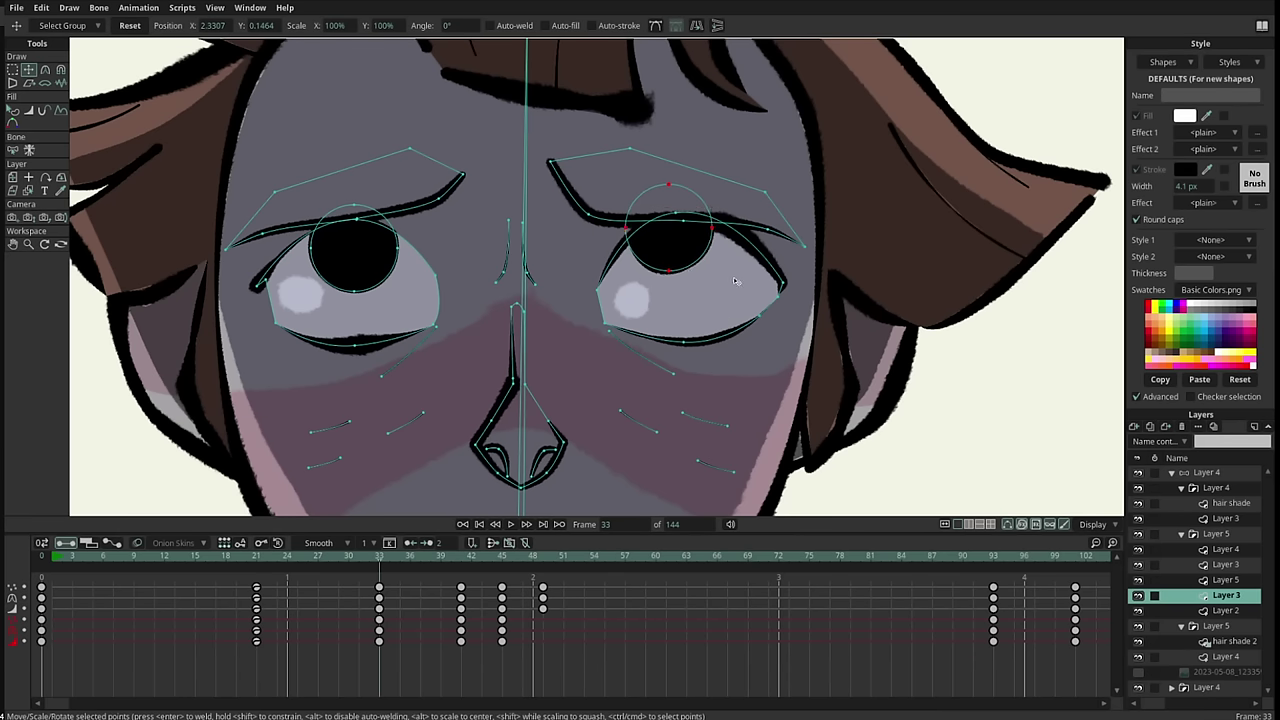
# Scrub the timeline from frame 21 to frame 34 to review the new facial expression
pyautogui.scroll(-2, 600, 435)
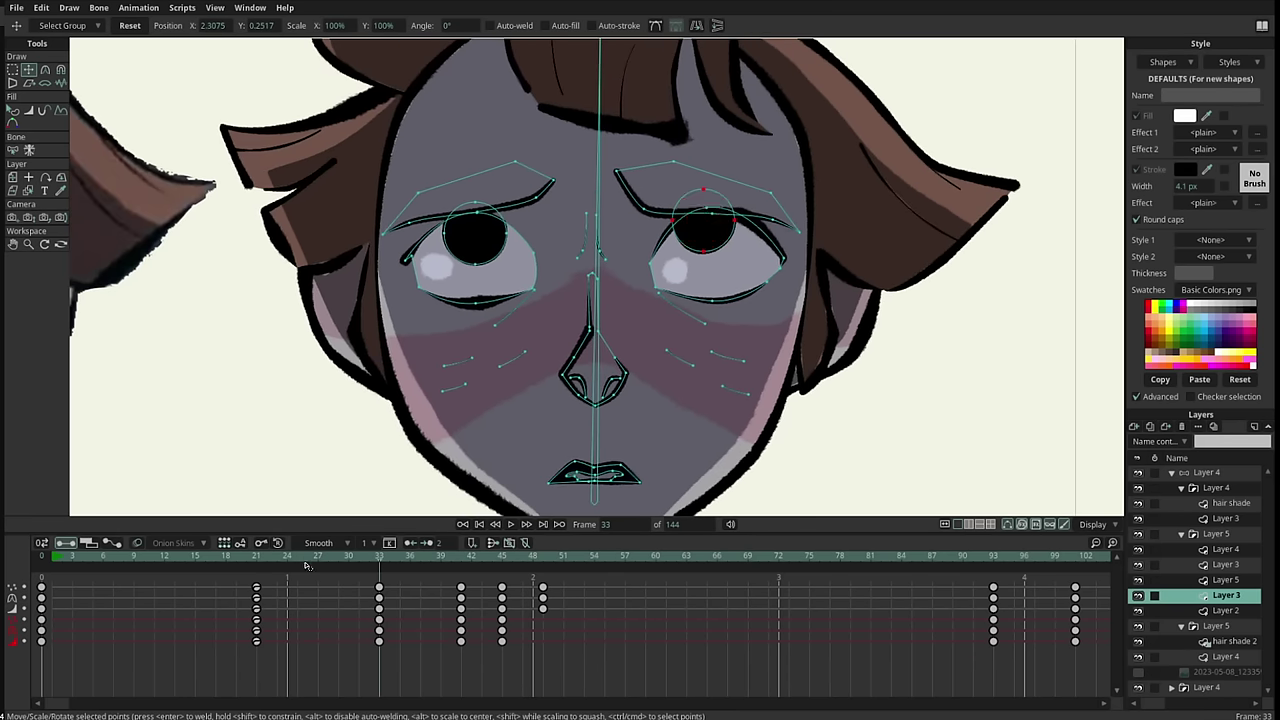
pyautogui.press('g')
pyautogui.moveTo(257, 559); pyautogui.dragTo(393, 622)
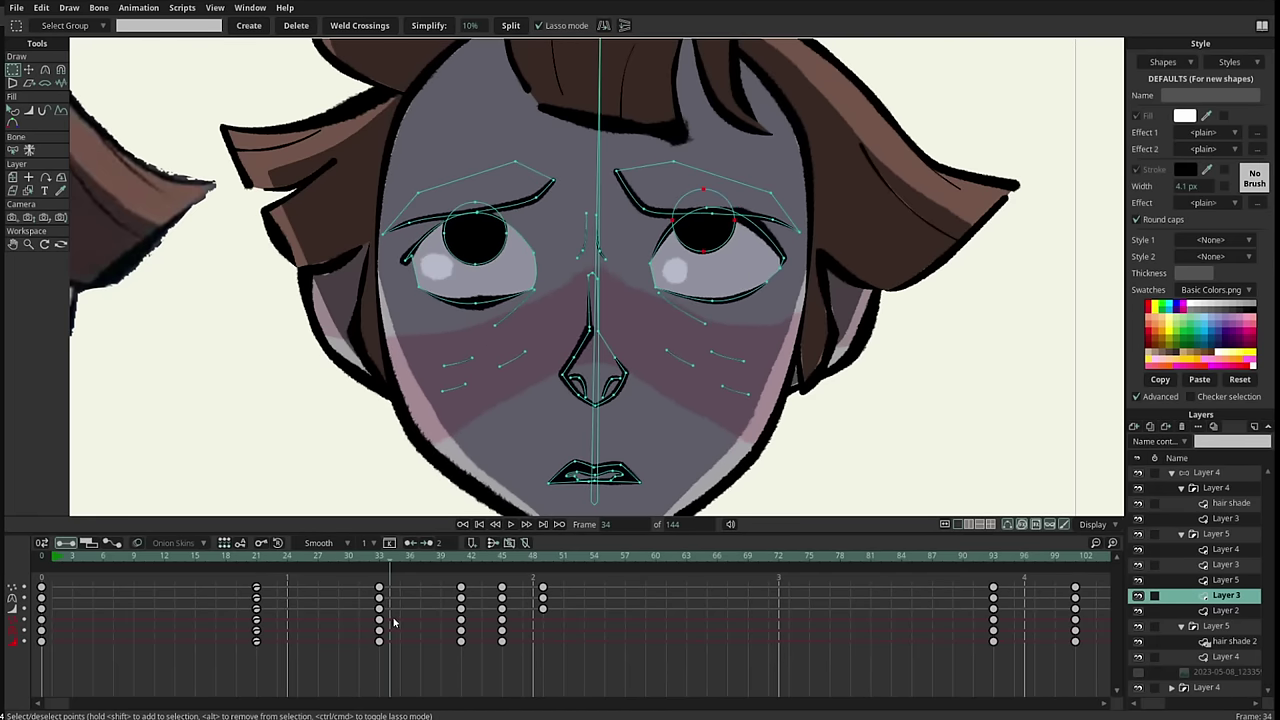
# Load the Daal_line style for editing and hide the curve overlays on the whole face
pyautogui.click(1226, 66)
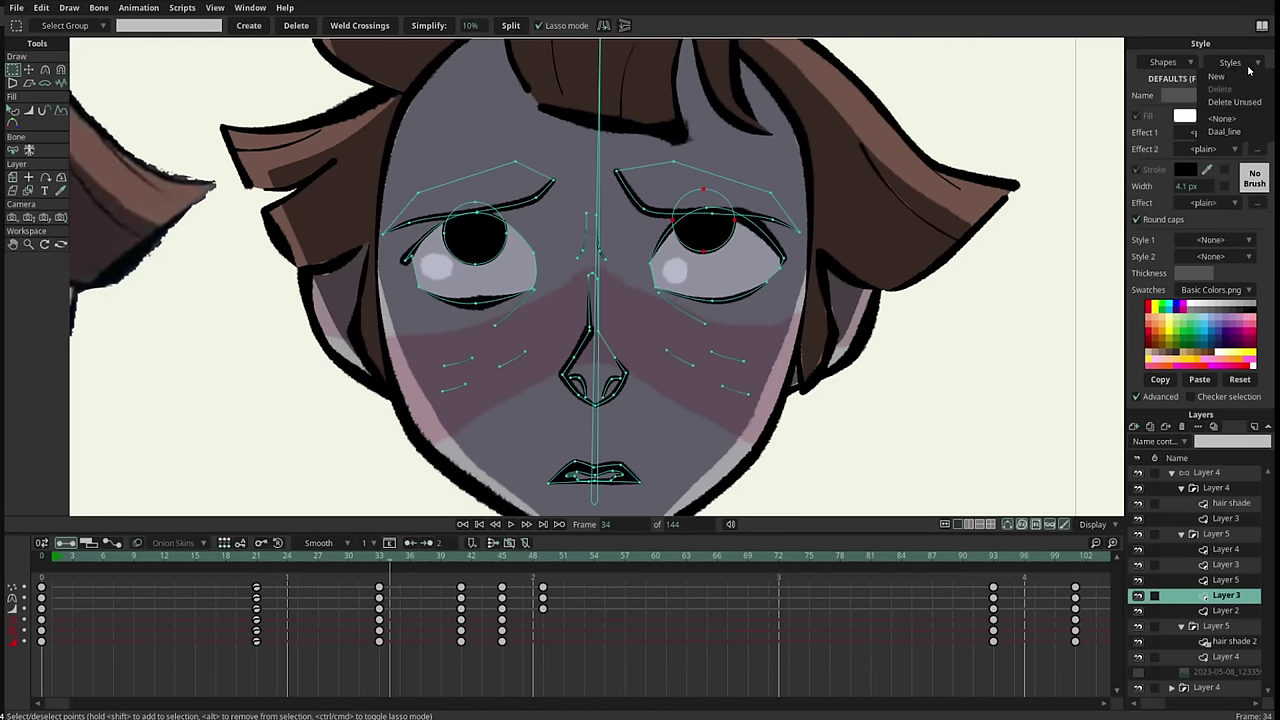
pyautogui.click(1240, 133)
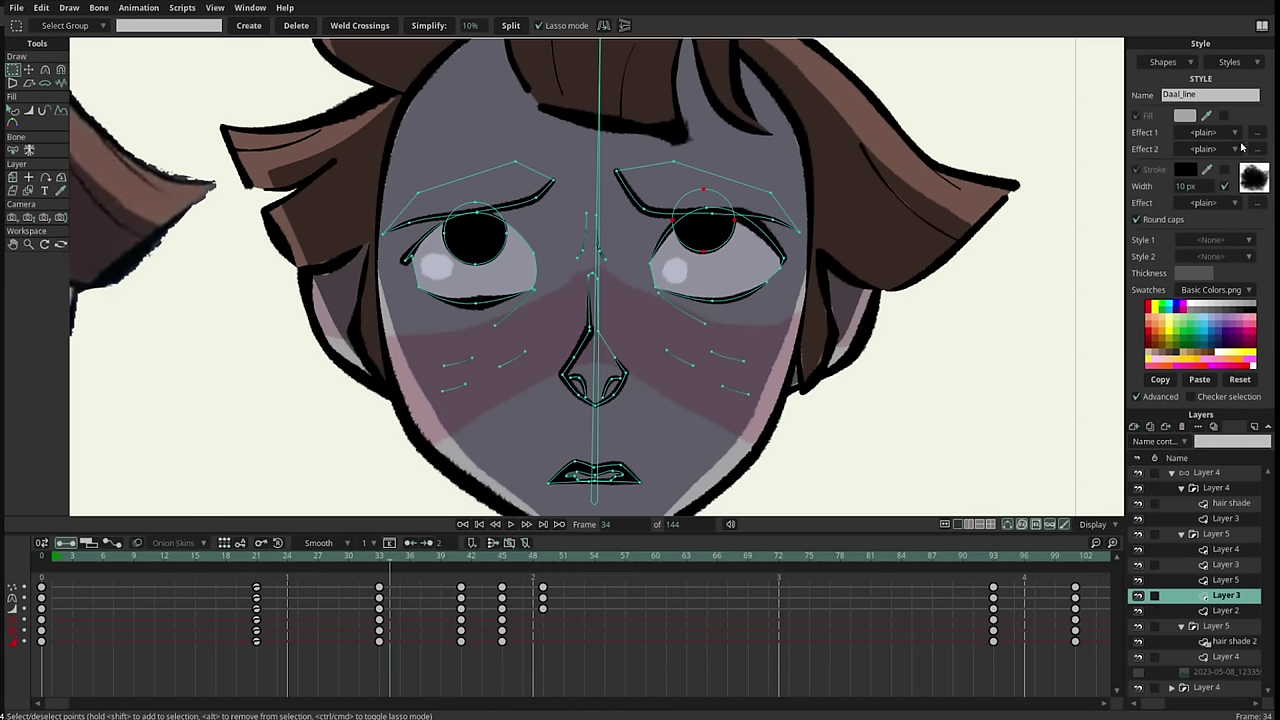
pyautogui.moveTo(623, 361); pyautogui.dragTo(595, 383)
pyautogui.scroll(-3, 595, 381)
pyautogui.moveTo(488, 454); pyautogui.dragTo(452, 422)
pyautogui.hotkey('ctrl', 'j')
pyautogui.moveTo(854, 306); pyautogui.dragTo(842, 323)
# Set the Daal_line brush's spacing to 44%, size variation amplitude to 90% and size variation scale to 7%
pyautogui.click(1254, 177)
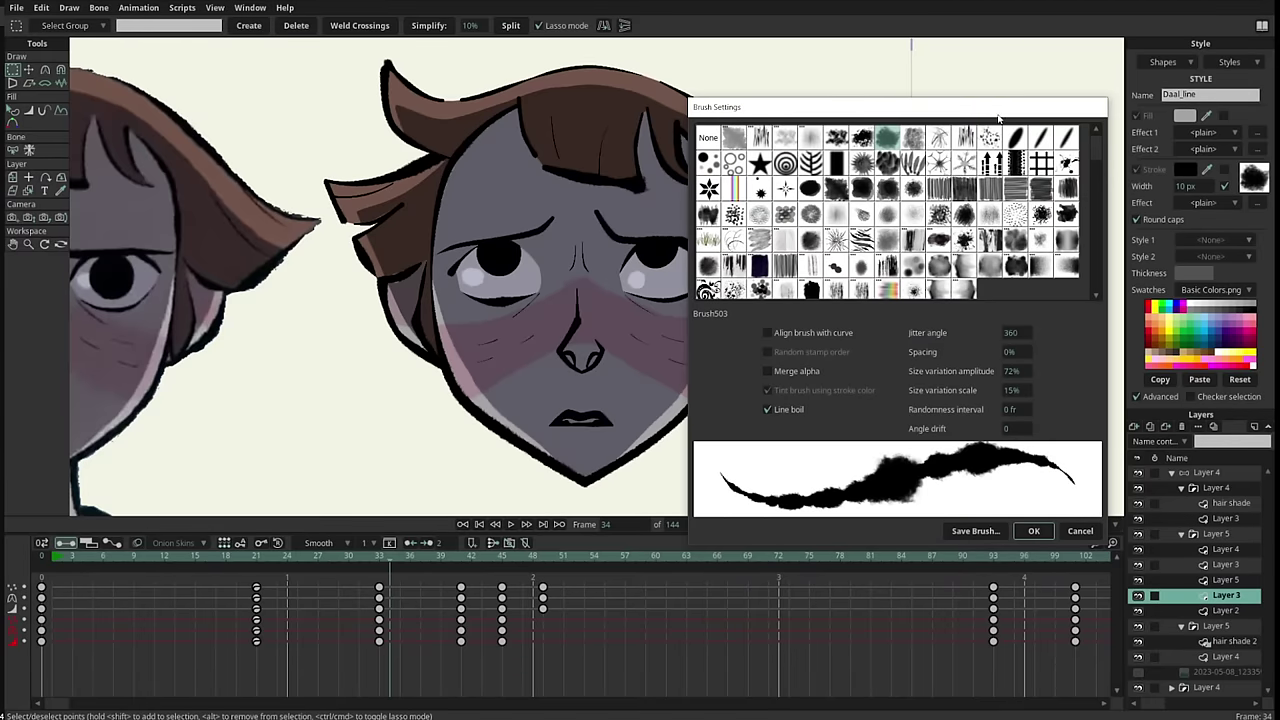
pyautogui.moveTo(998, 112); pyautogui.dragTo(1043, 99)
pyautogui.moveTo(1060, 339)
pyautogui.mouseDown()
pyautogui.moveTo(1149, 344)
pyautogui.moveTo(1072, 343)
pyautogui.moveTo(1122, 340)
pyautogui.mouseUp()
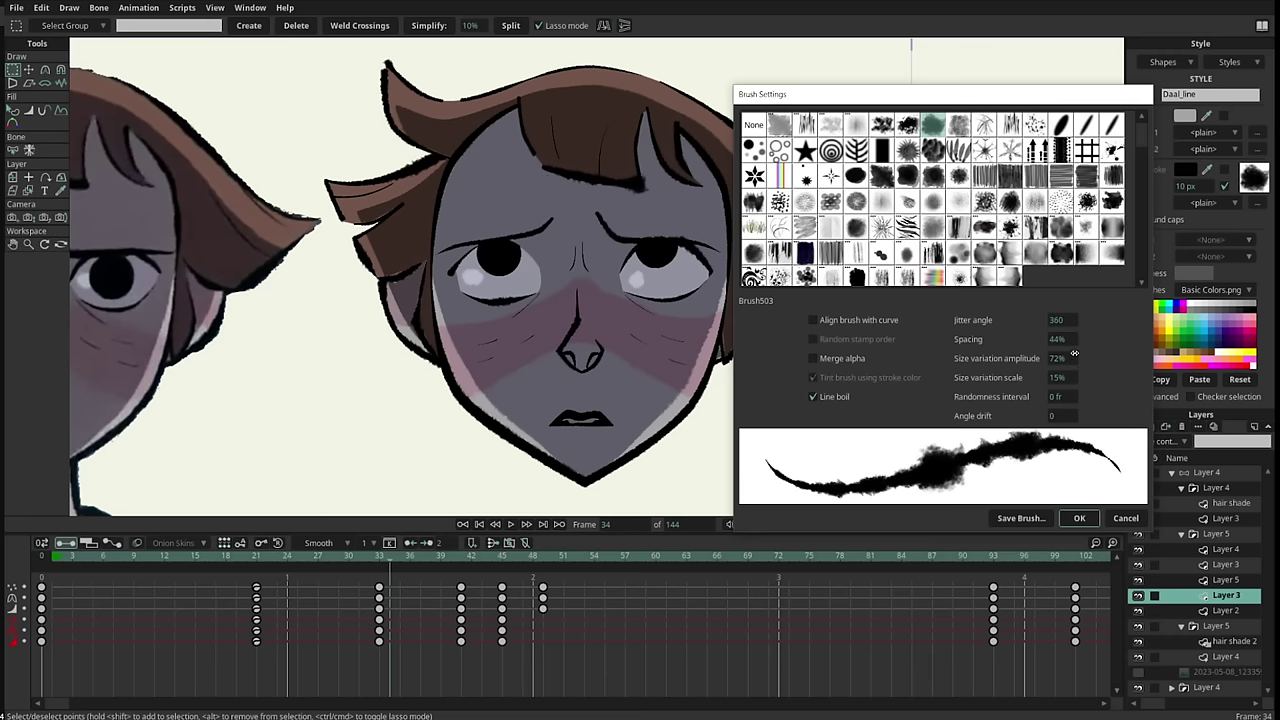
pyautogui.moveTo(1063, 357)
pyautogui.mouseDown()
pyautogui.moveTo(1114, 362)
pyautogui.moveTo(1034, 378)
pyautogui.mouseUp()
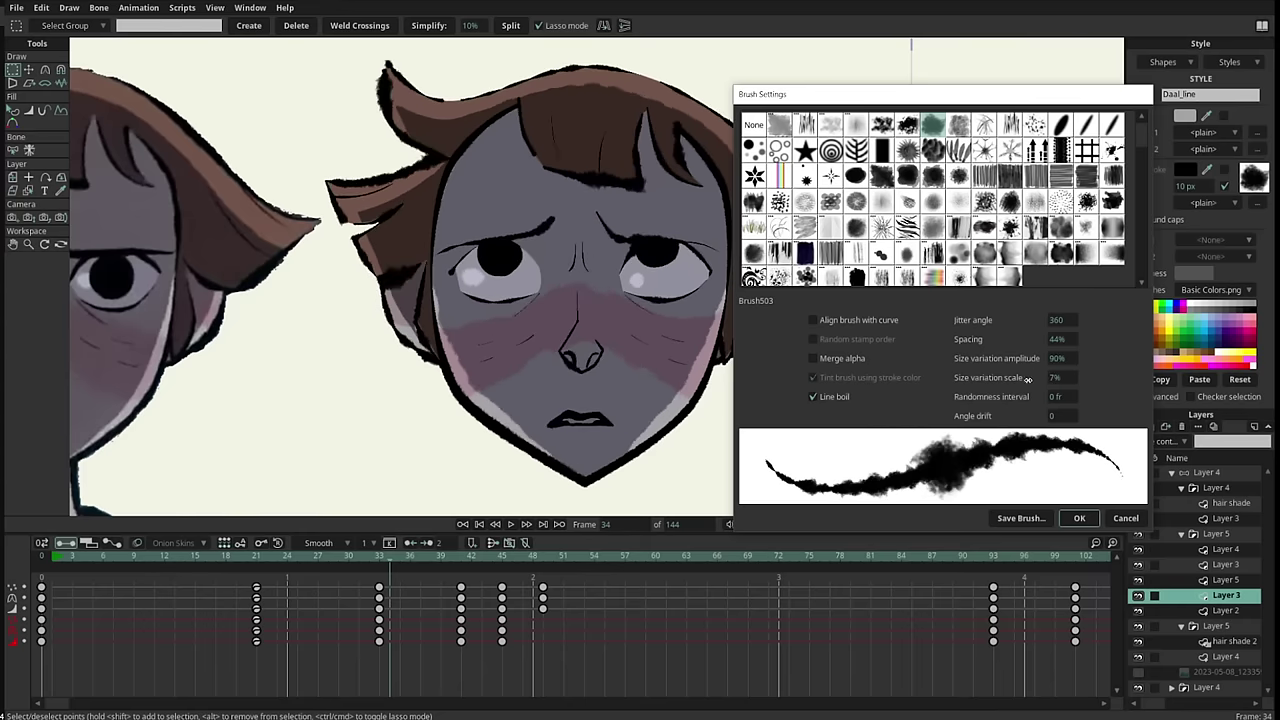
pyautogui.click(1068, 518)
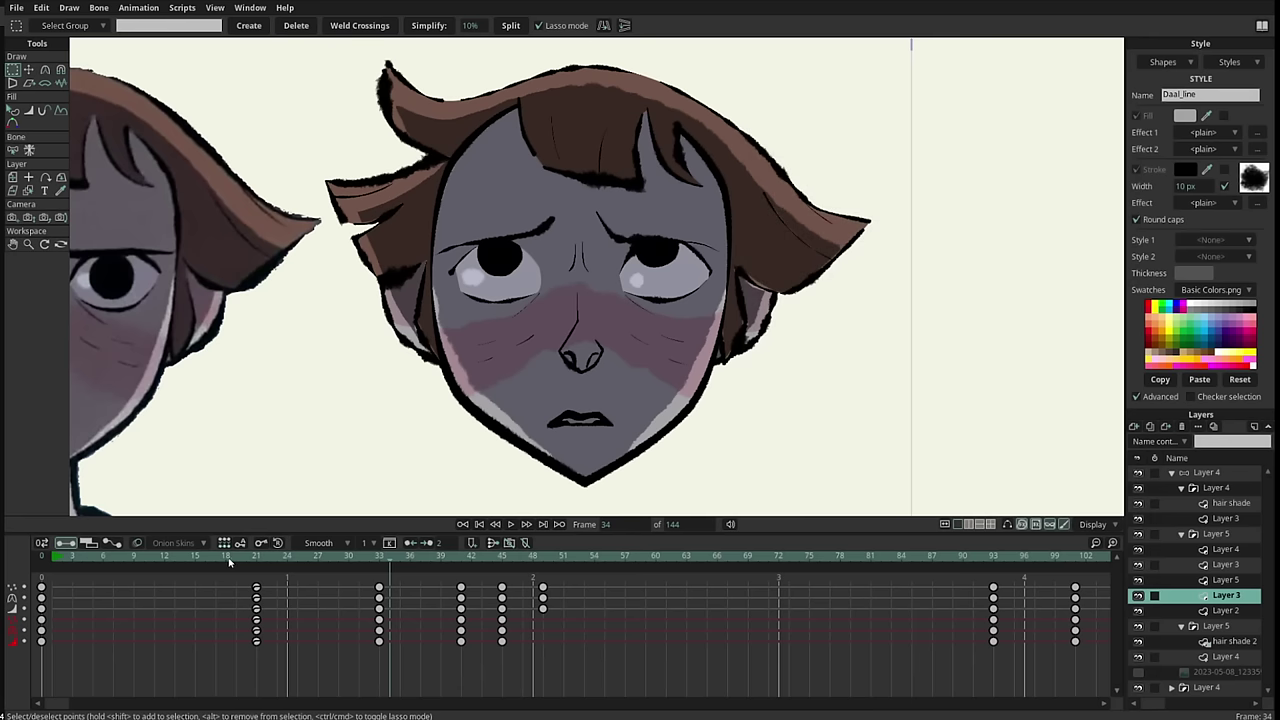
# Scrub to frame 49 to check the rougher lines in motion, and close daal2.moho without saving
pyautogui.moveTo(229, 561)
pyautogui.mouseDown()
pyautogui.moveTo(370, 600)
pyautogui.moveTo(549, 624)
pyautogui.moveTo(632, 626)
pyautogui.moveTo(808, 597)
pyautogui.moveTo(543, 605)
pyautogui.mouseUp()
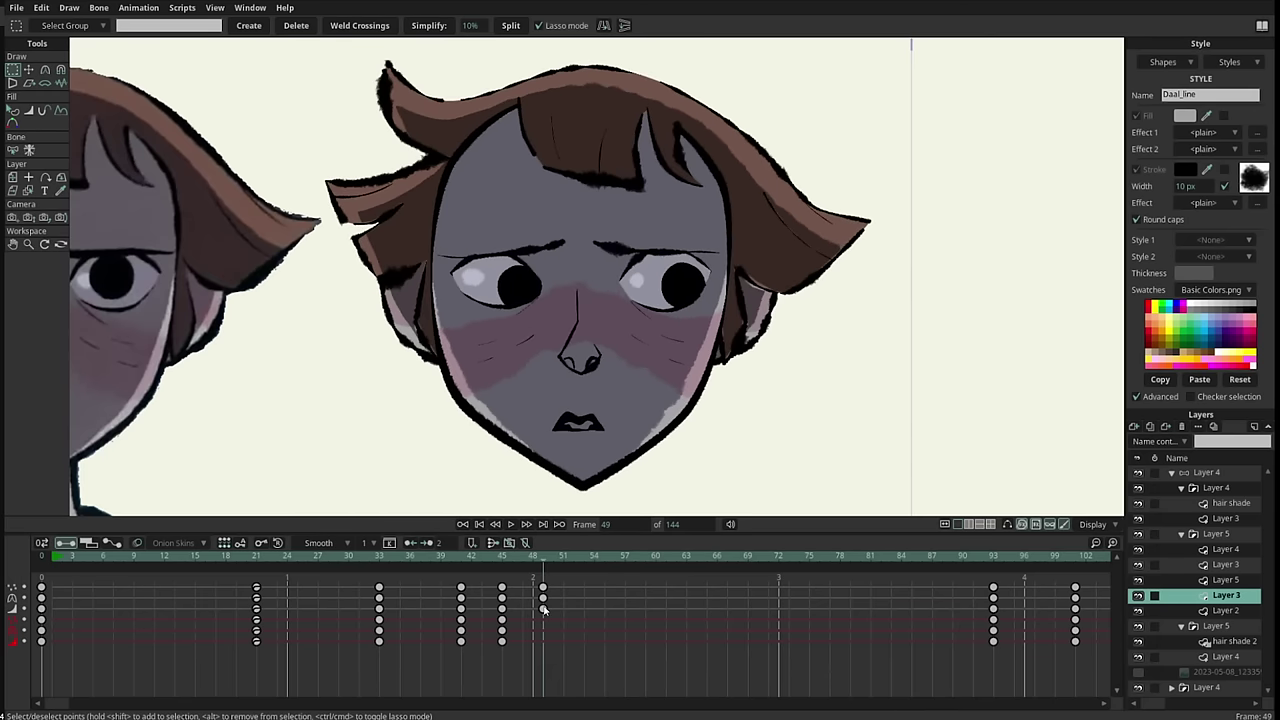
pyautogui.hotkey('ctrl', 'w')
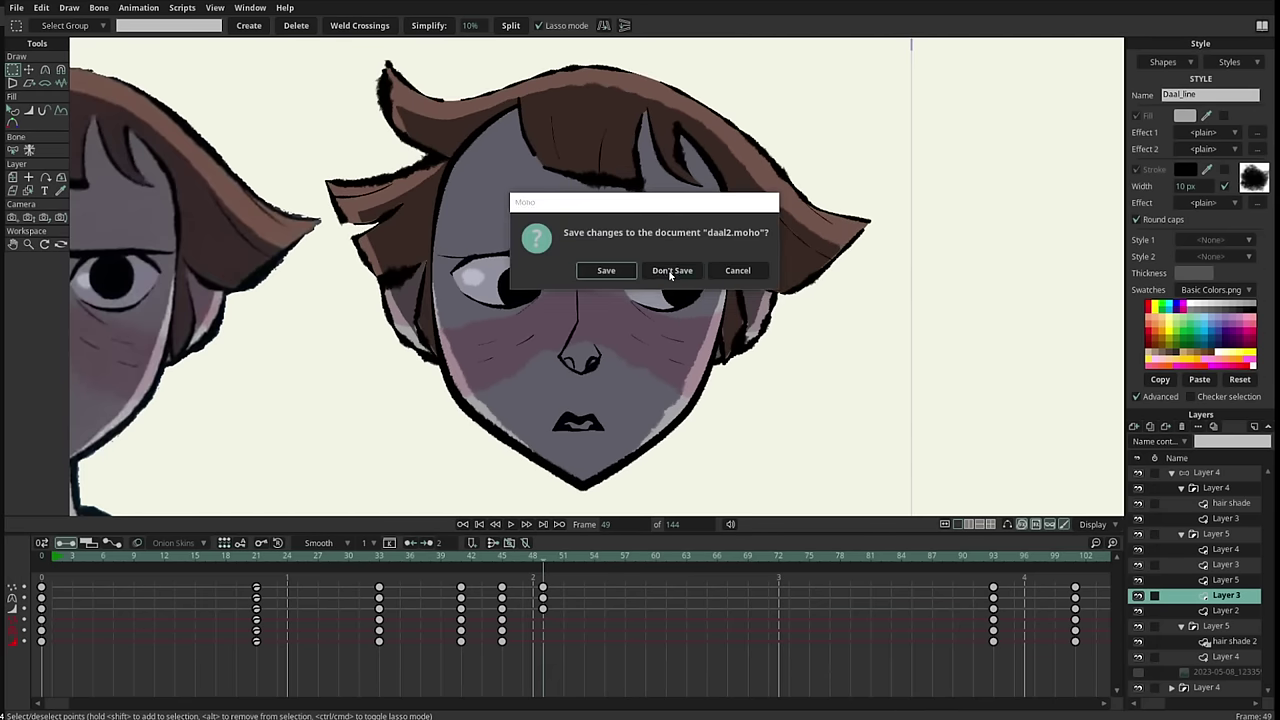
pyautogui.click(671, 271)
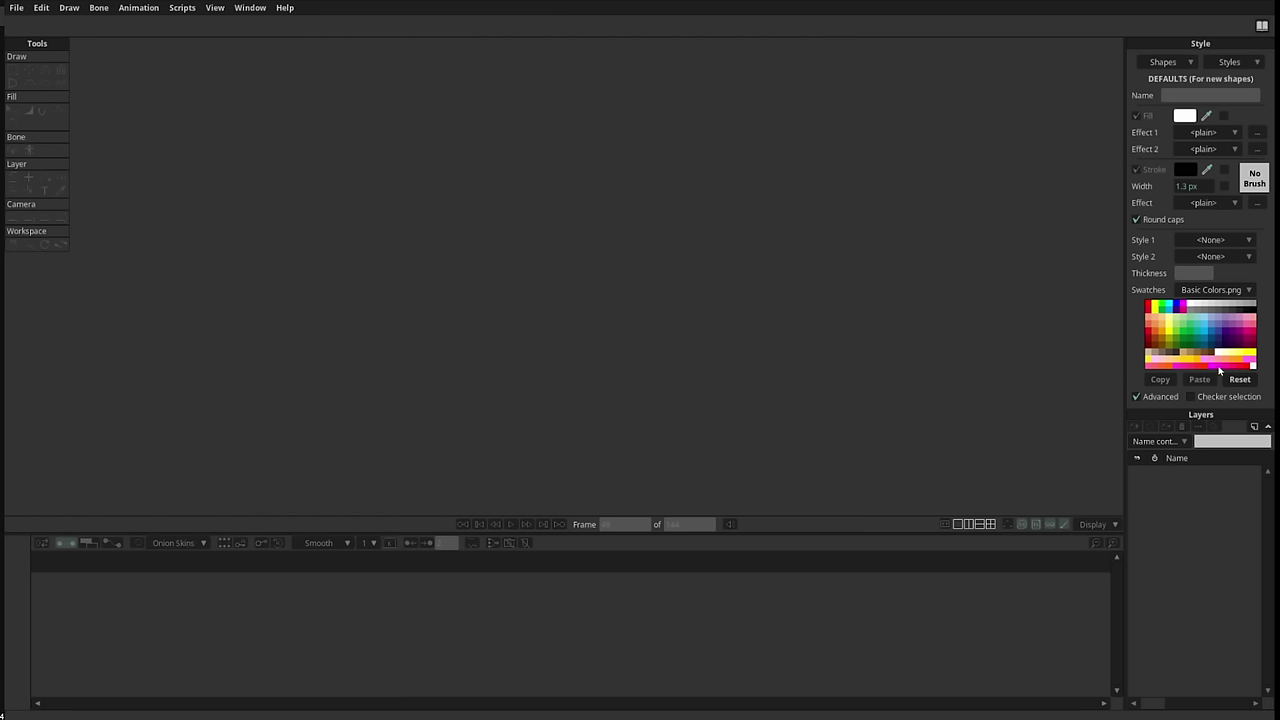
# Create a new document and draw a wavy black freehand stroke about 12.4 px wide across the middle of the canvas
pyautogui.hotkey('ctrl', 'n')
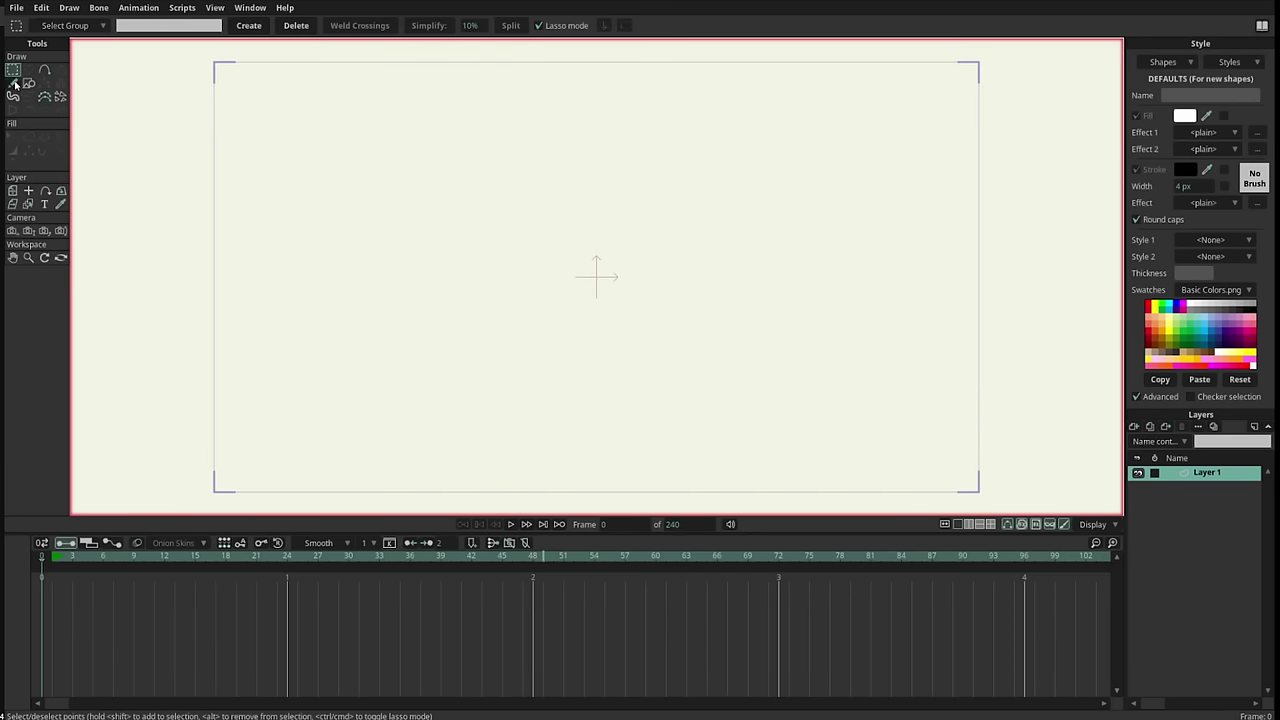
pyautogui.click(13, 85)
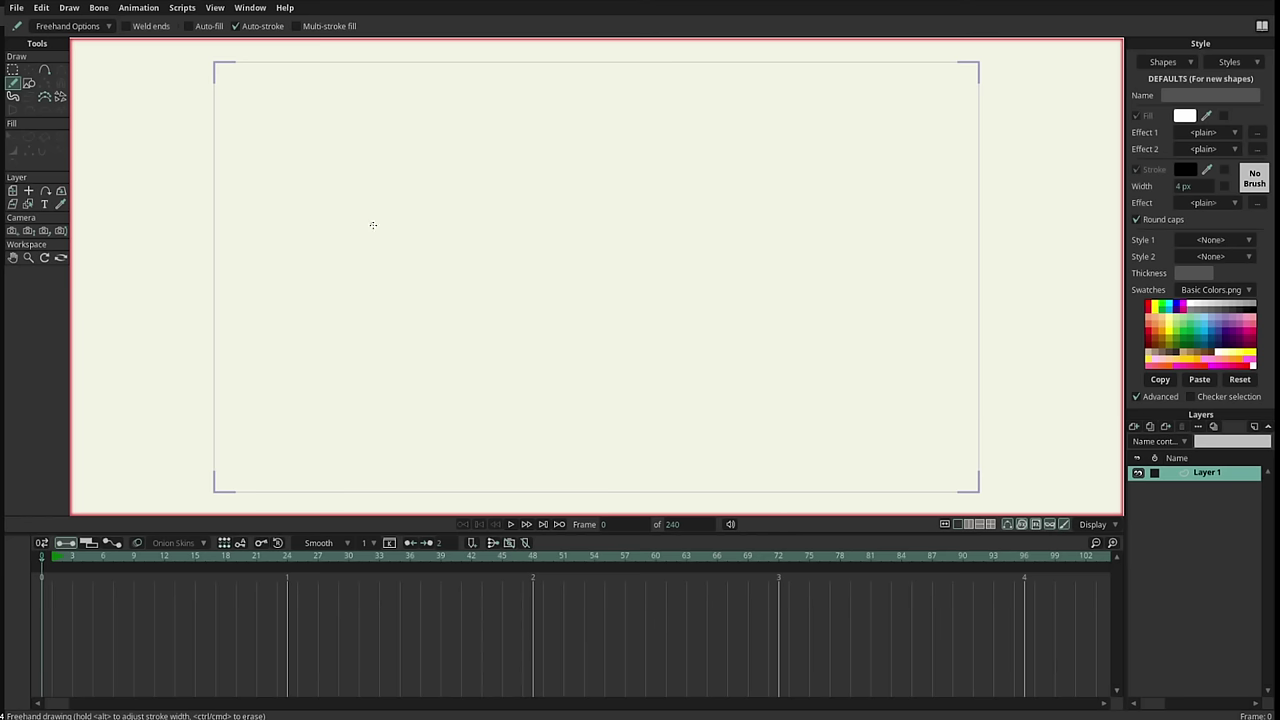
pyautogui.moveTo(354, 294)
pyautogui.mouseDown()
pyautogui.moveTo(408, 211)
pyautogui.moveTo(566, 226)
pyautogui.moveTo(704, 320)
pyautogui.moveTo(849, 287)
pyautogui.mouseUp()
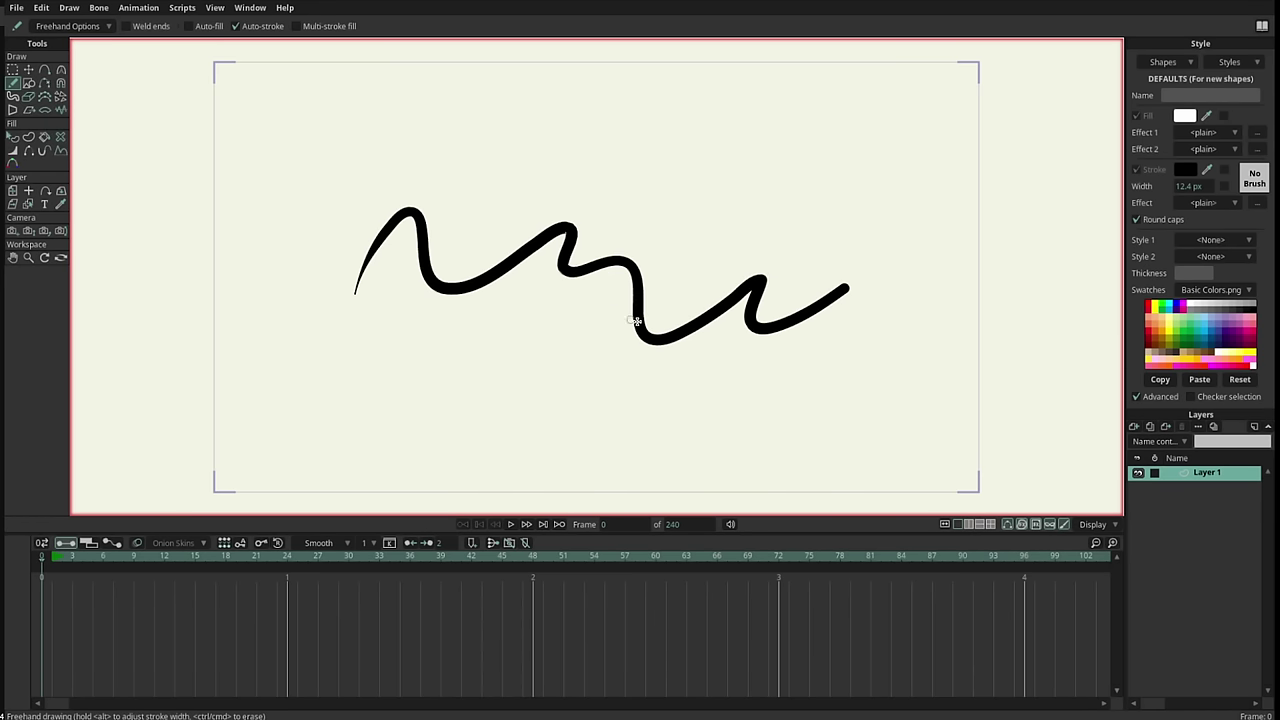
# Deepen the wavy stroke's first valley by moving its lowest point down, and display its curvature handles
pyautogui.scroll(5, 609, 390)
pyautogui.press('t')
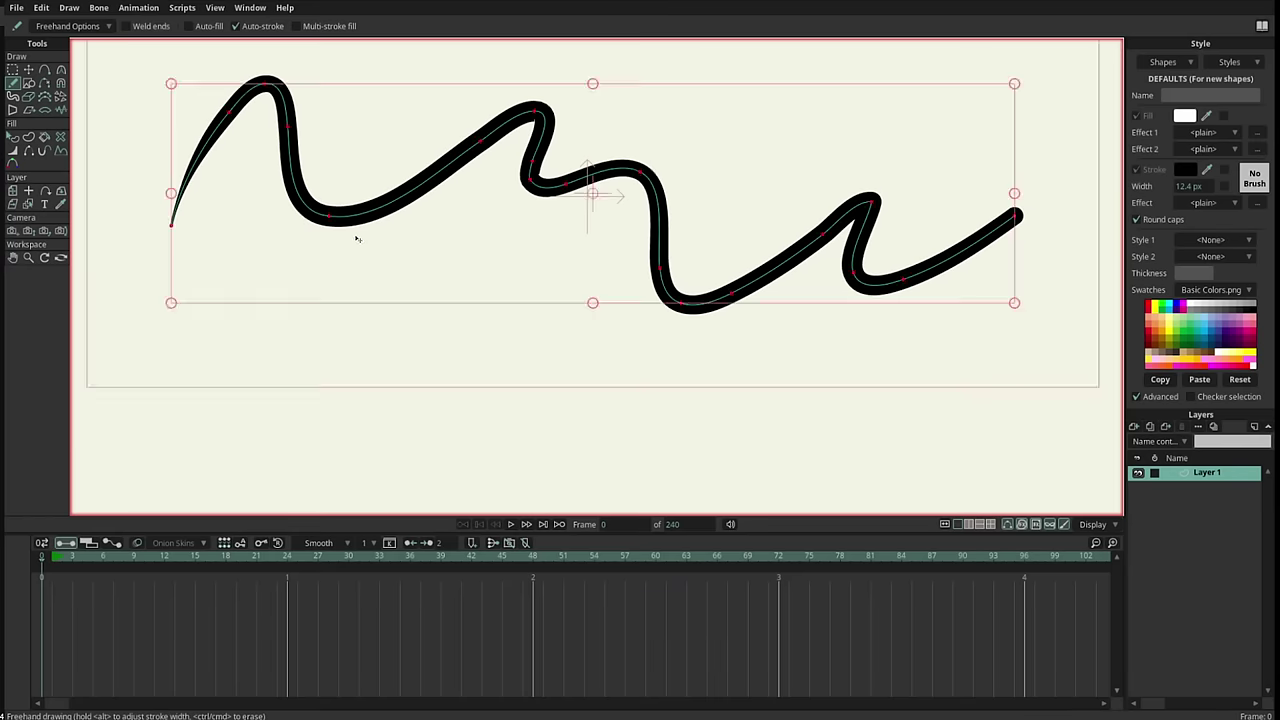
pyautogui.press('Escape')
pyautogui.moveTo(333, 226)
pyautogui.mouseDown()
pyautogui.moveTo(340, 297)
pyautogui.moveTo(354, 303)
pyautogui.moveTo(361, 283)
pyautogui.mouseUp()
pyautogui.press('c')
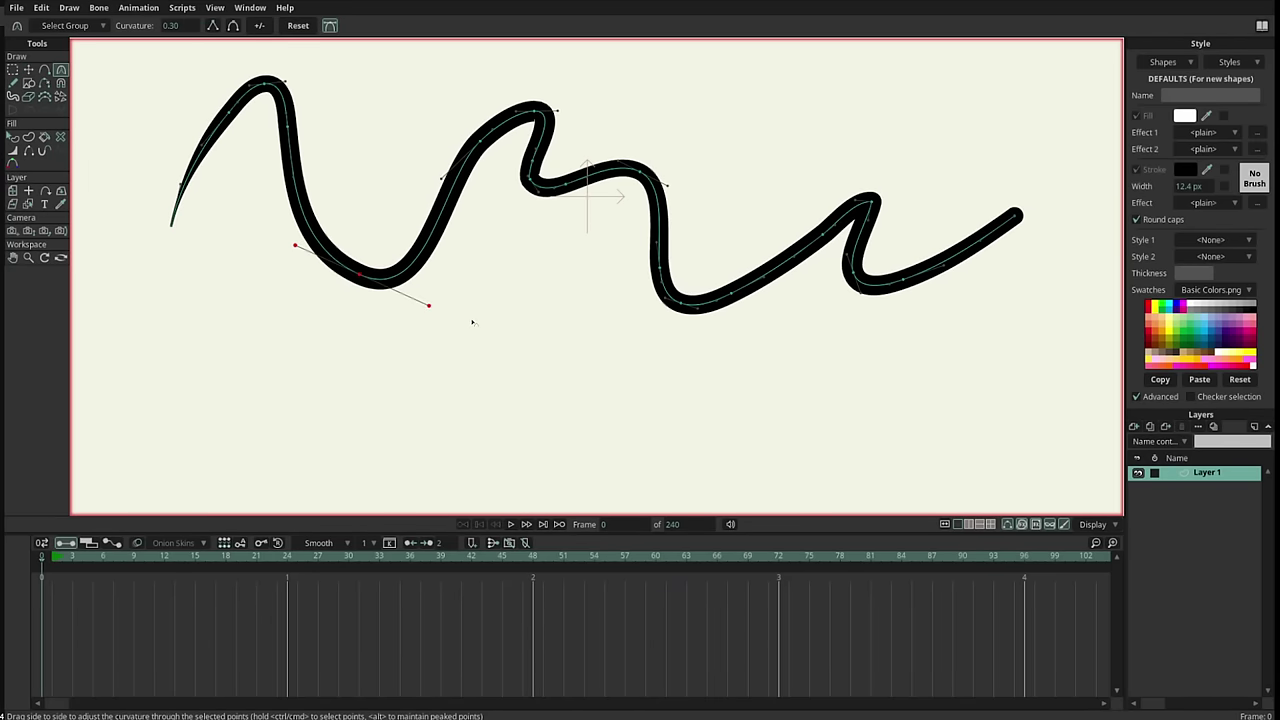
# Thicken the line at the lowest point of the wavy stroke's first valley
pyautogui.press('w')
pyautogui.moveTo(368, 286)
pyautogui.mouseDown()
pyautogui.moveTo(449, 291)
pyautogui.moveTo(390, 299)
pyautogui.moveTo(371, 334)
pyautogui.moveTo(373, 186)
pyautogui.moveTo(356, 291)
pyautogui.mouseUp()
pyautogui.press('t')
pyautogui.scroll(-2, 543, 297)
pyautogui.moveTo(515, 272); pyautogui.dragTo(494, 223)
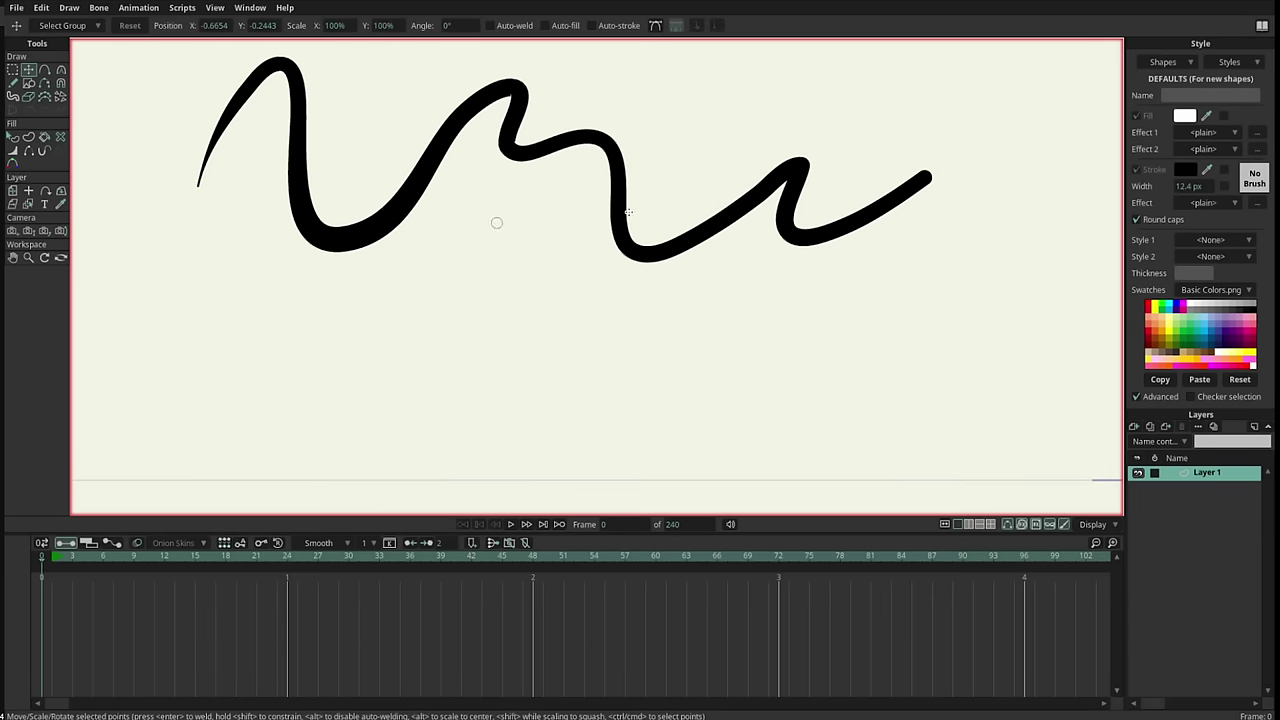
# Set Style 1 for new shapes to Wet Ink, and draw three wavy freehand strokes below and on both sides of the first stroke
pyautogui.press('f')
pyautogui.scroll(-2, 572, 259)
pyautogui.moveTo(985, 275); pyautogui.dragTo(959, 306)
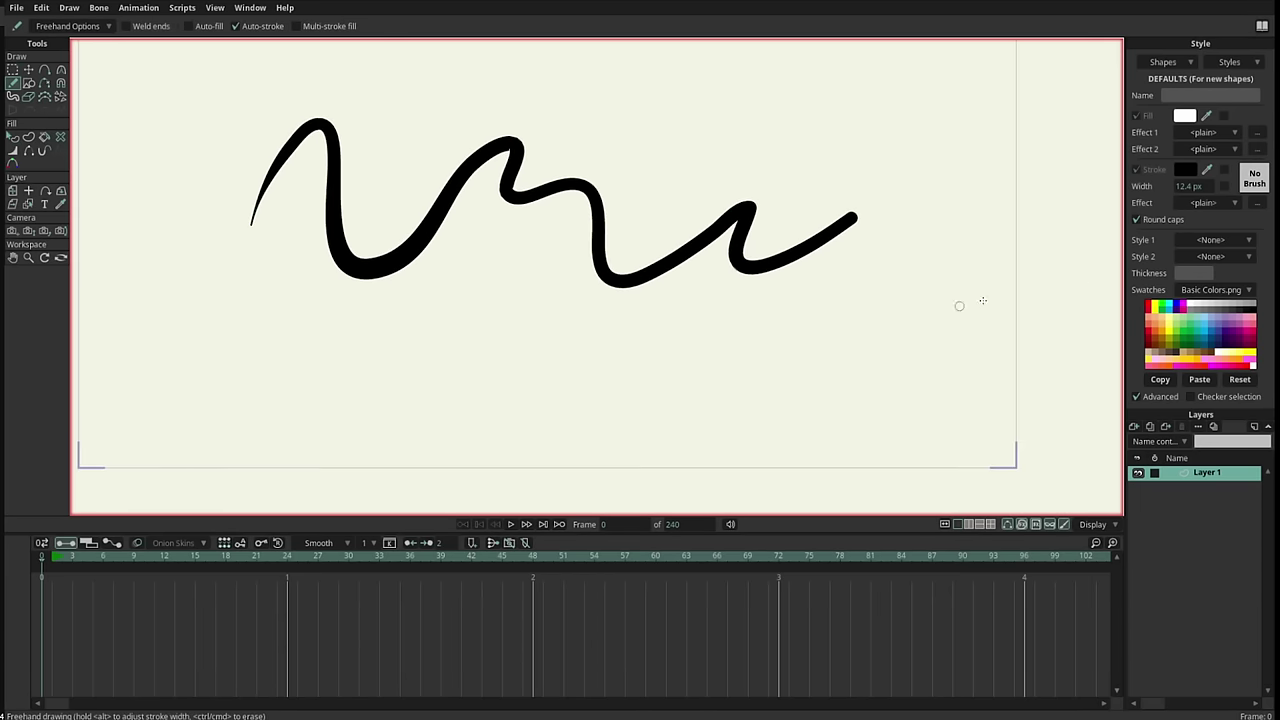
pyautogui.click(1218, 239)
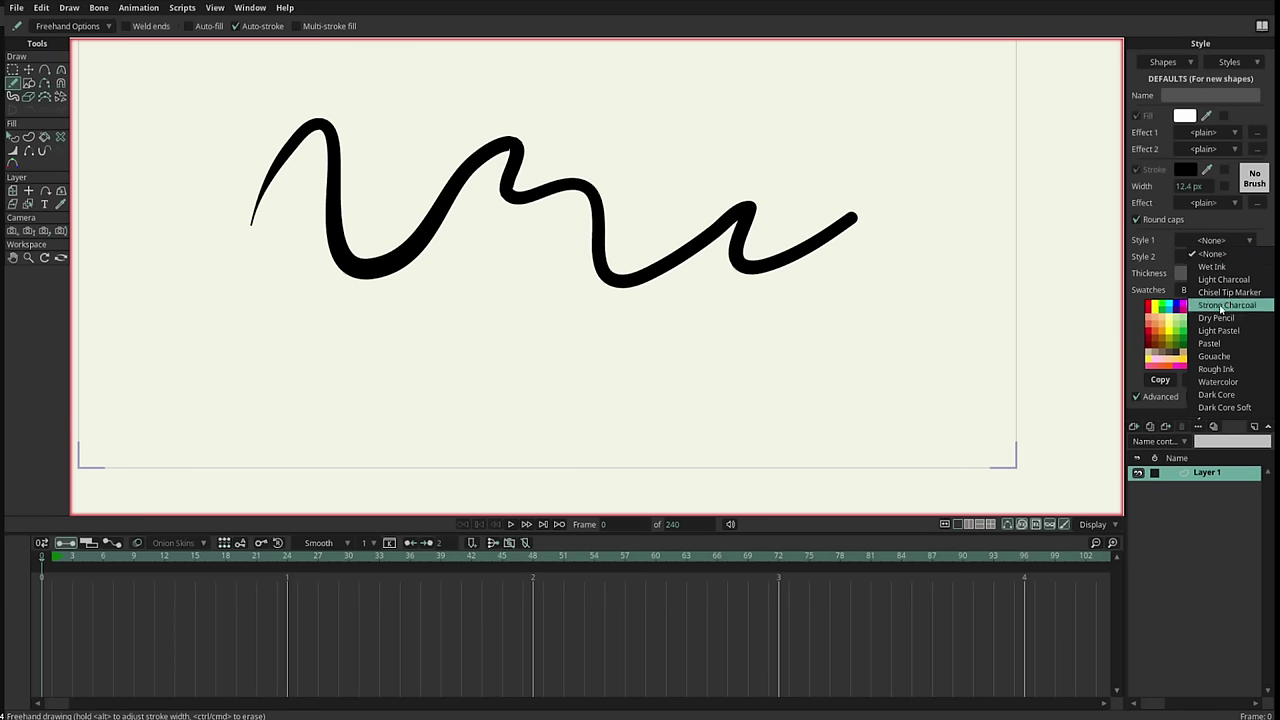
pyautogui.click(1212, 266)
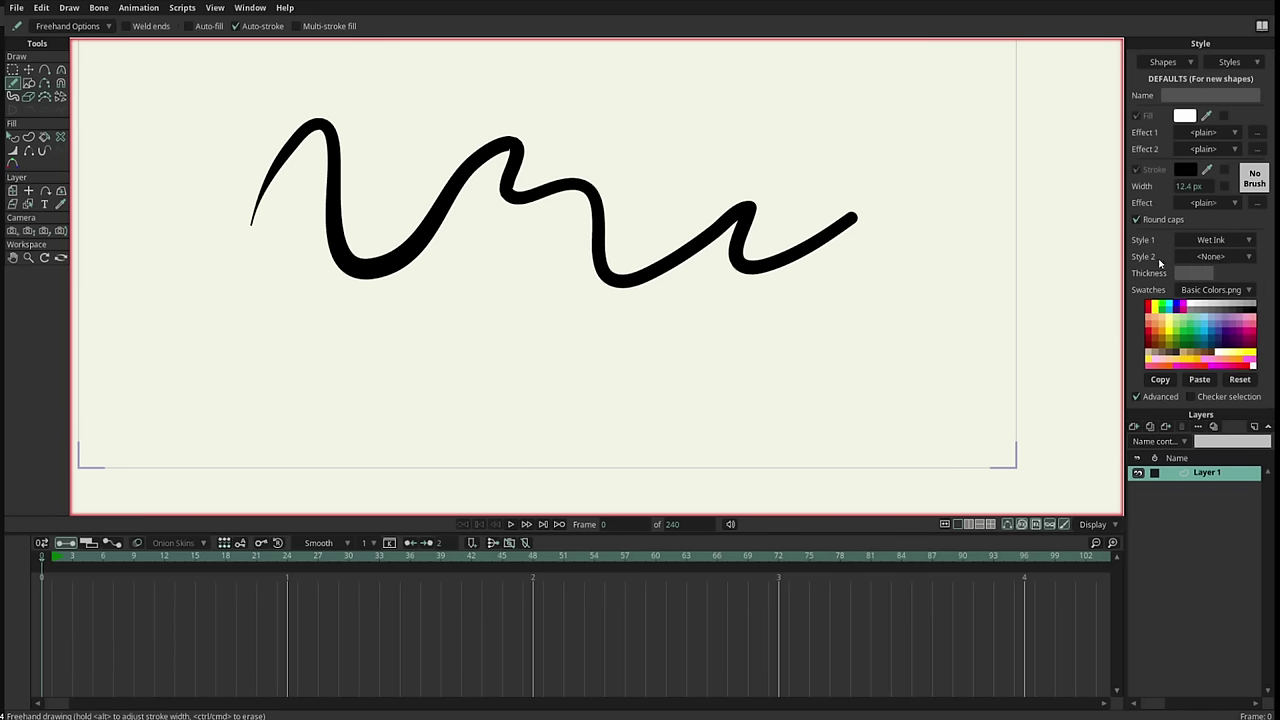
pyautogui.moveTo(346, 368)
pyautogui.mouseDown()
pyautogui.moveTo(380, 347)
pyautogui.moveTo(806, 376)
pyautogui.mouseUp()
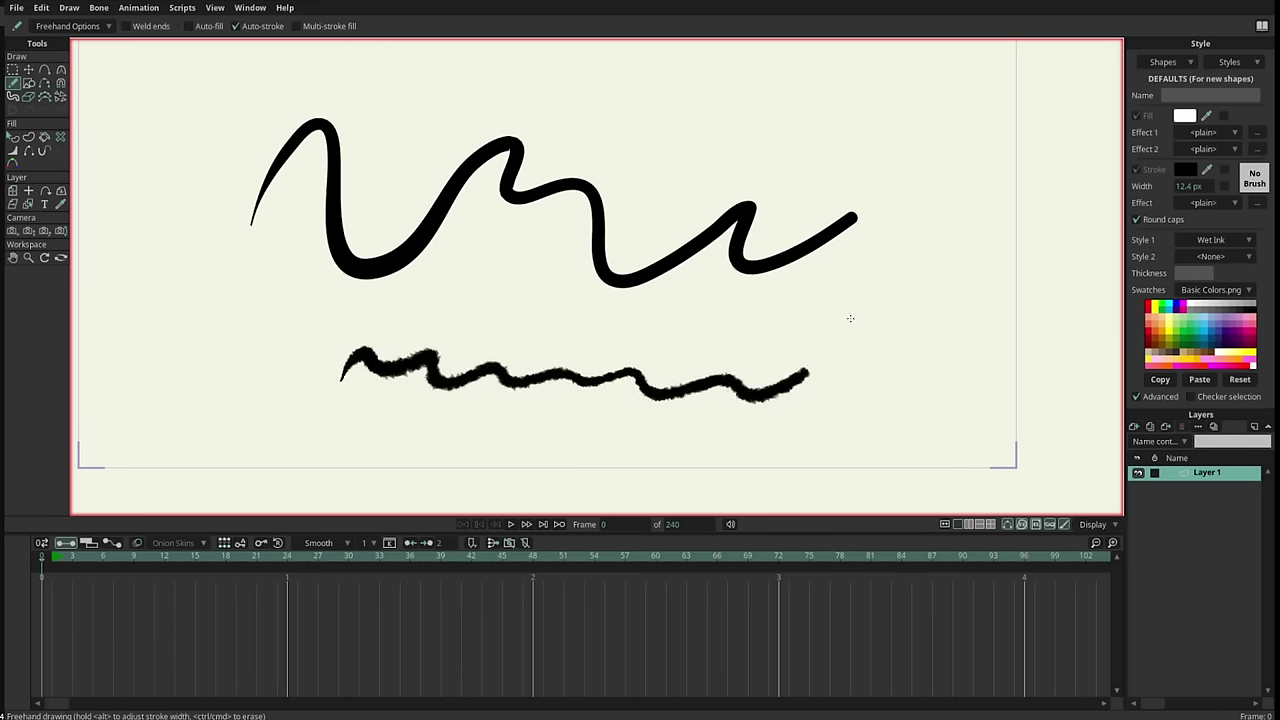
pyautogui.moveTo(822, 122)
pyautogui.mouseDown()
pyautogui.moveTo(800, 148)
pyautogui.moveTo(891, 204)
pyautogui.moveTo(922, 360)
pyautogui.moveTo(951, 352)
pyautogui.mouseUp()
pyautogui.moveTo(197, 234)
pyautogui.mouseDown()
pyautogui.moveTo(214, 312)
pyautogui.moveTo(283, 377)
pyautogui.mouseUp()
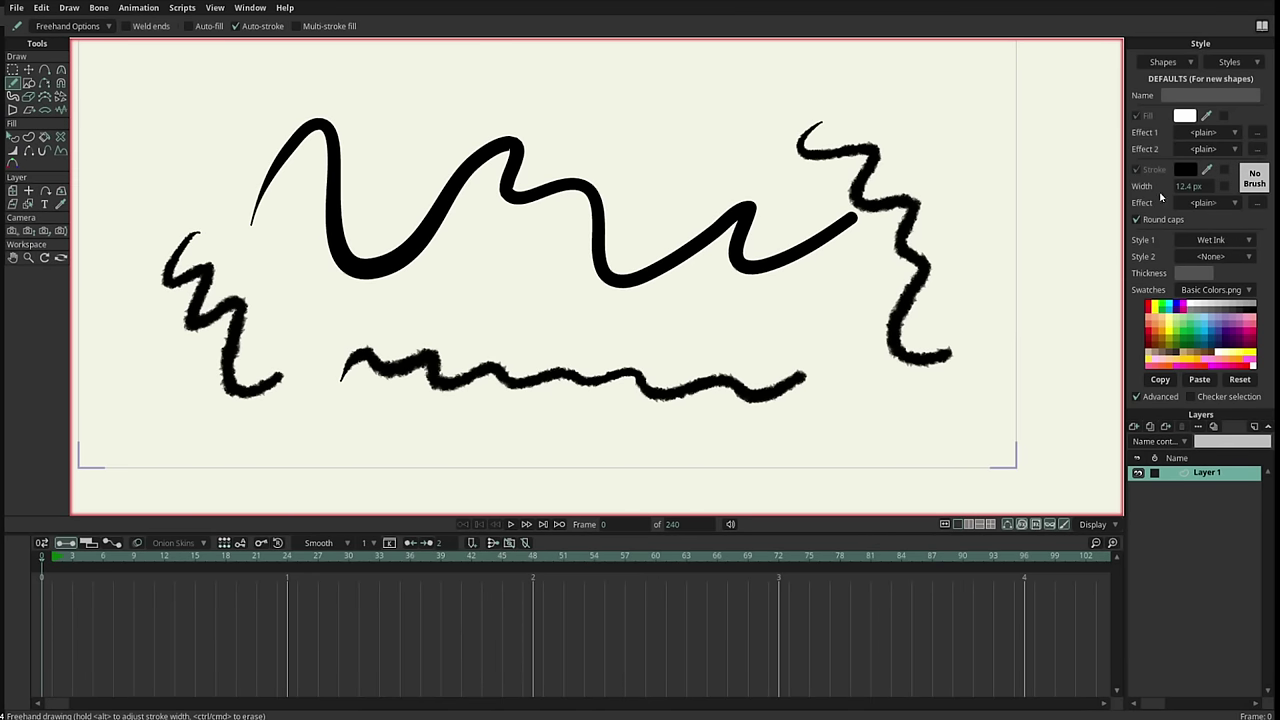